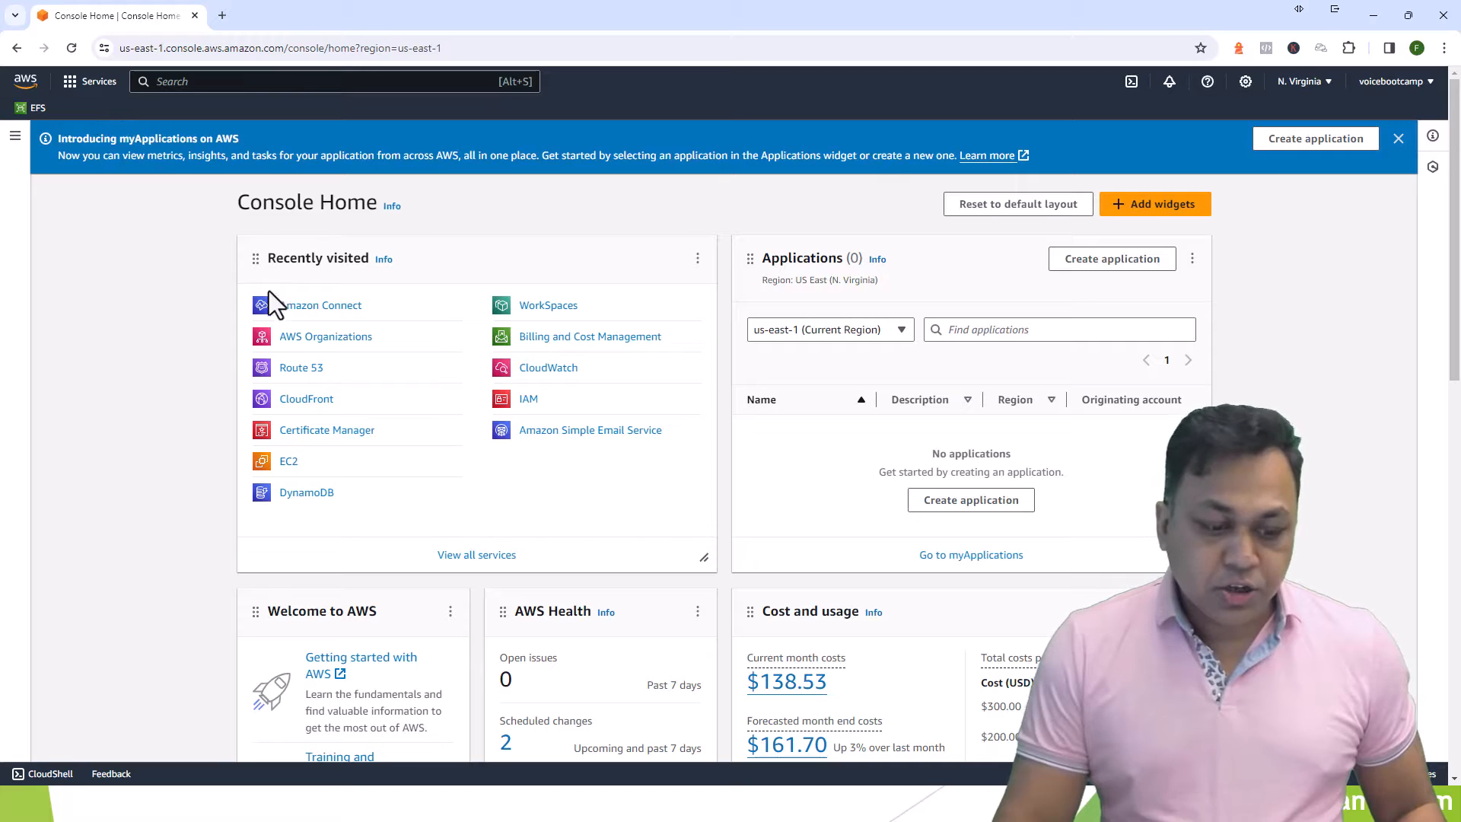
- Open Amazon Connect from recently visited services and sign in with the root account
left_click(300, 306)
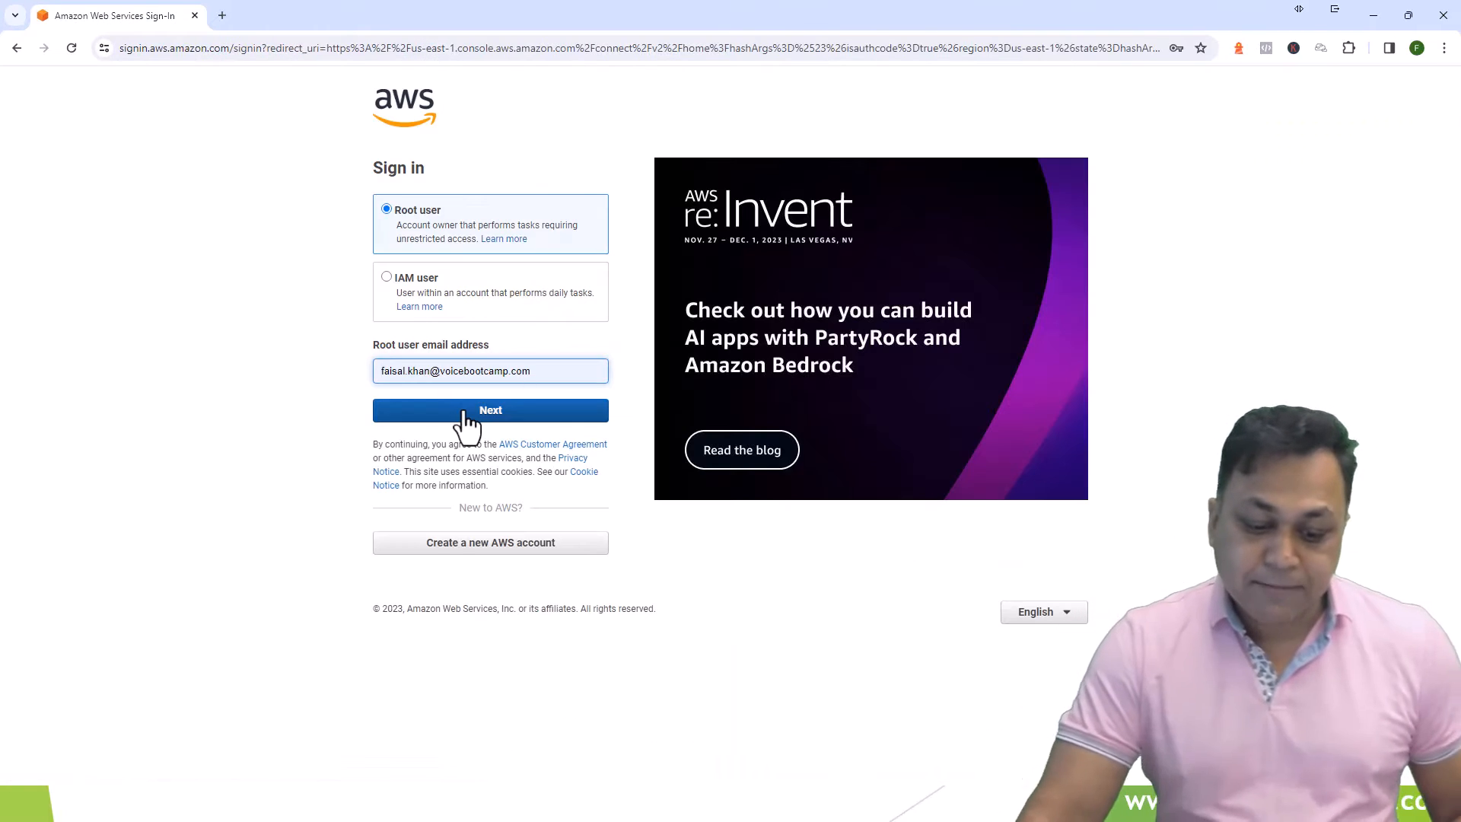
left_click(466, 414)
key("Return")
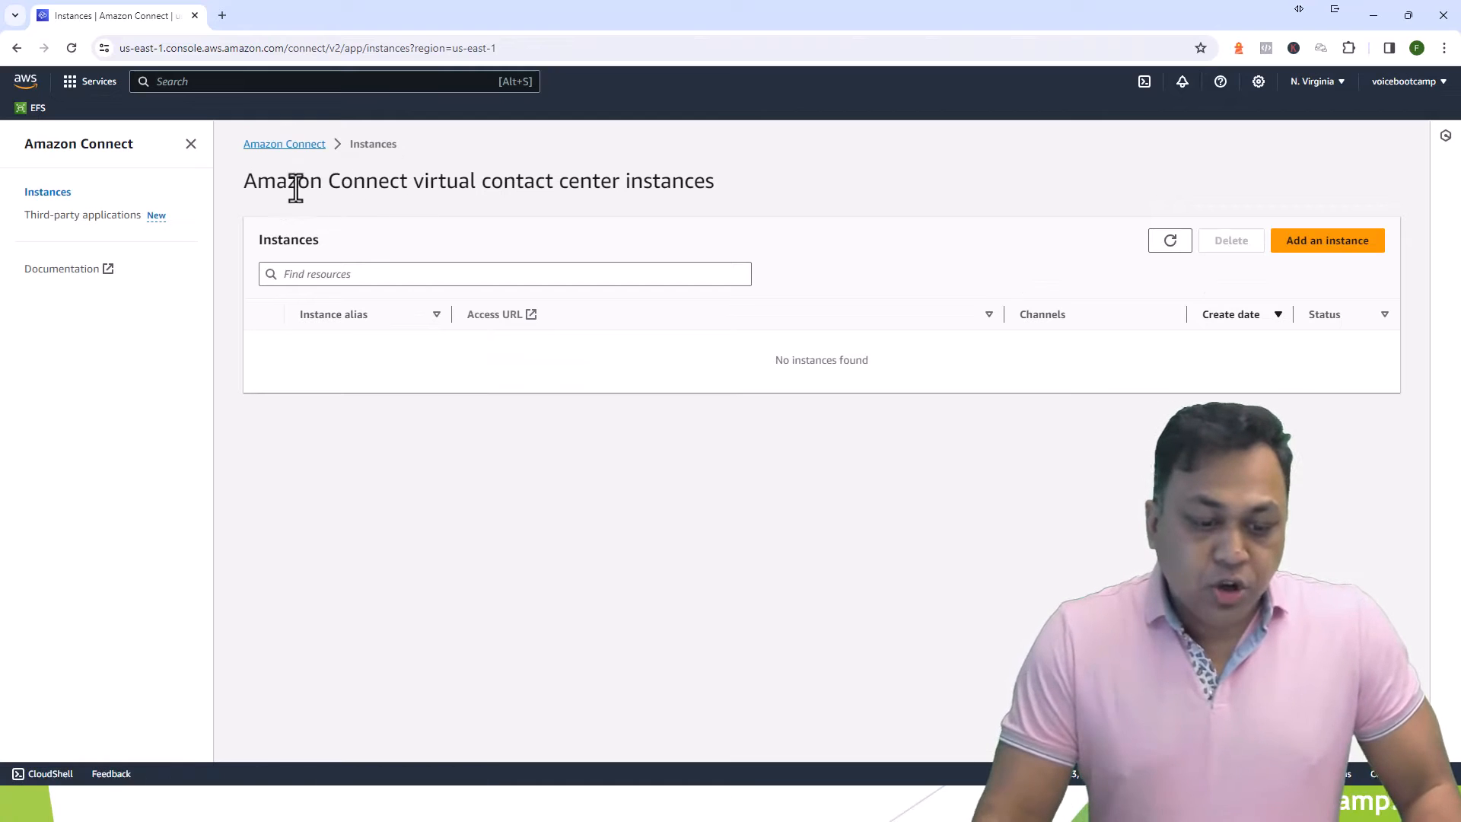
left_click_drag(296, 187, 686, 212)
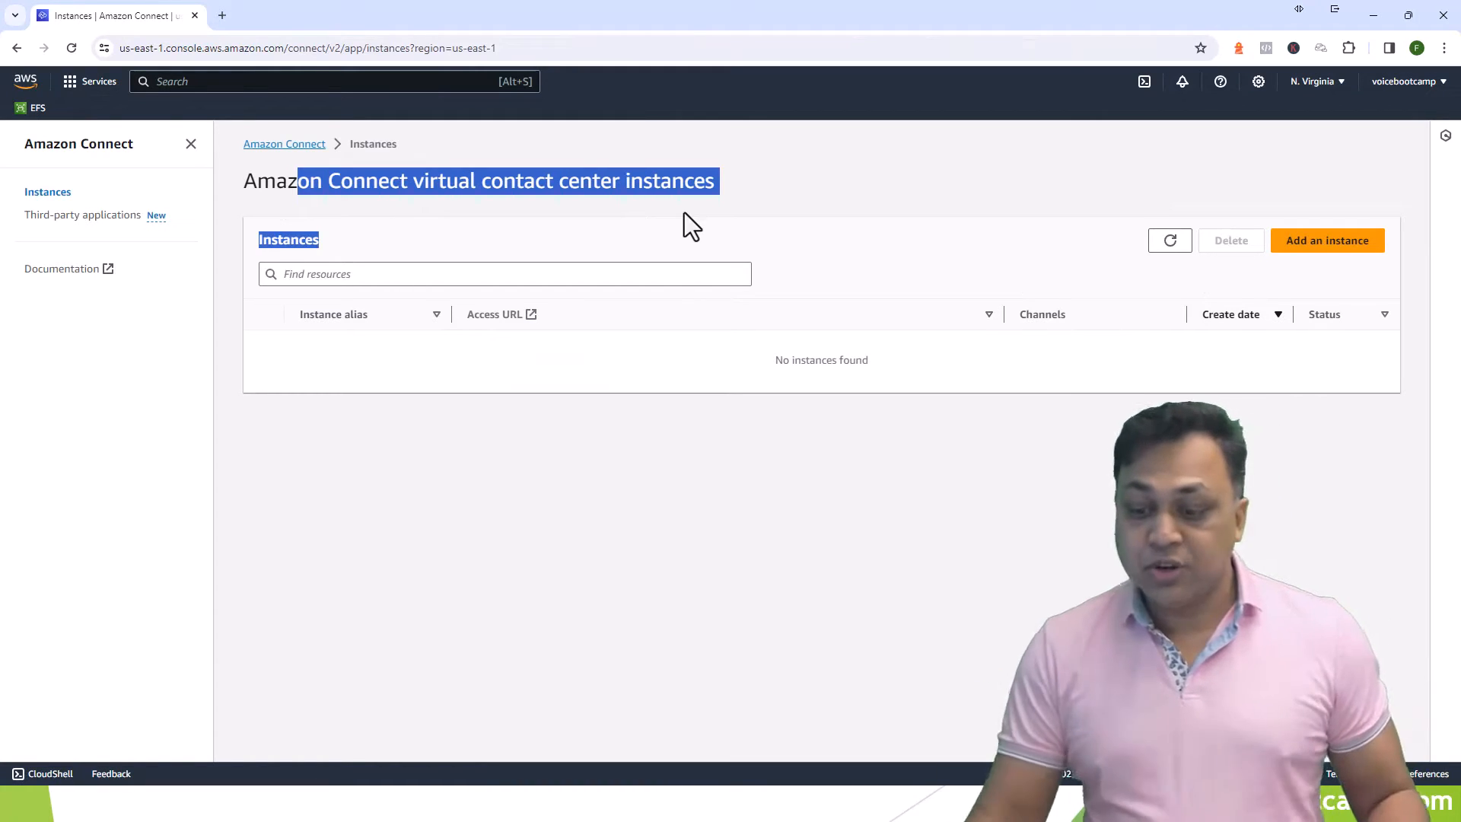
- Start a new instance whose identity links to the existing corp.amazonworkspaces.com directory
left_click(1328, 241)
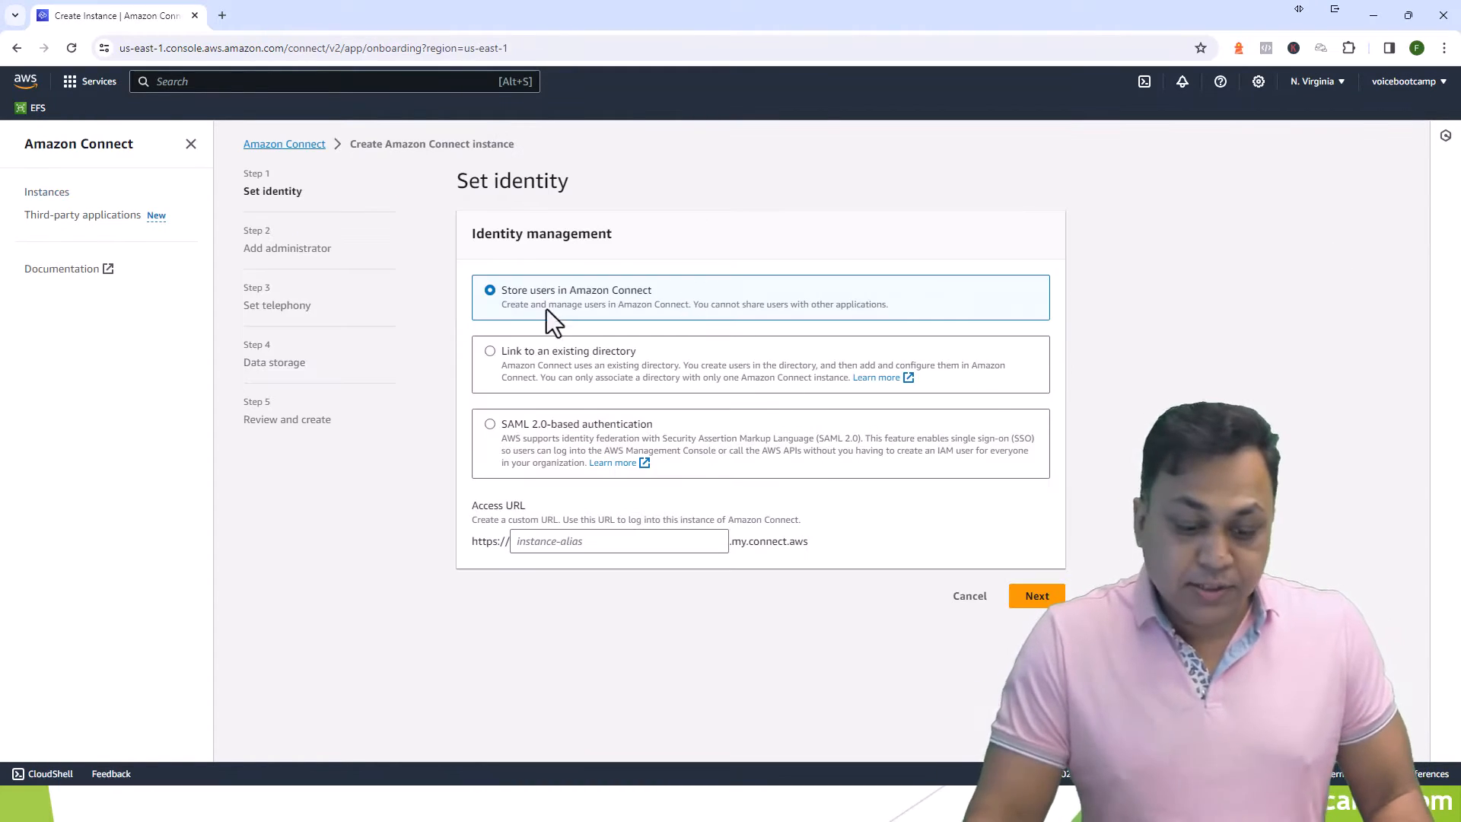
left_click_drag(469, 235, 610, 241)
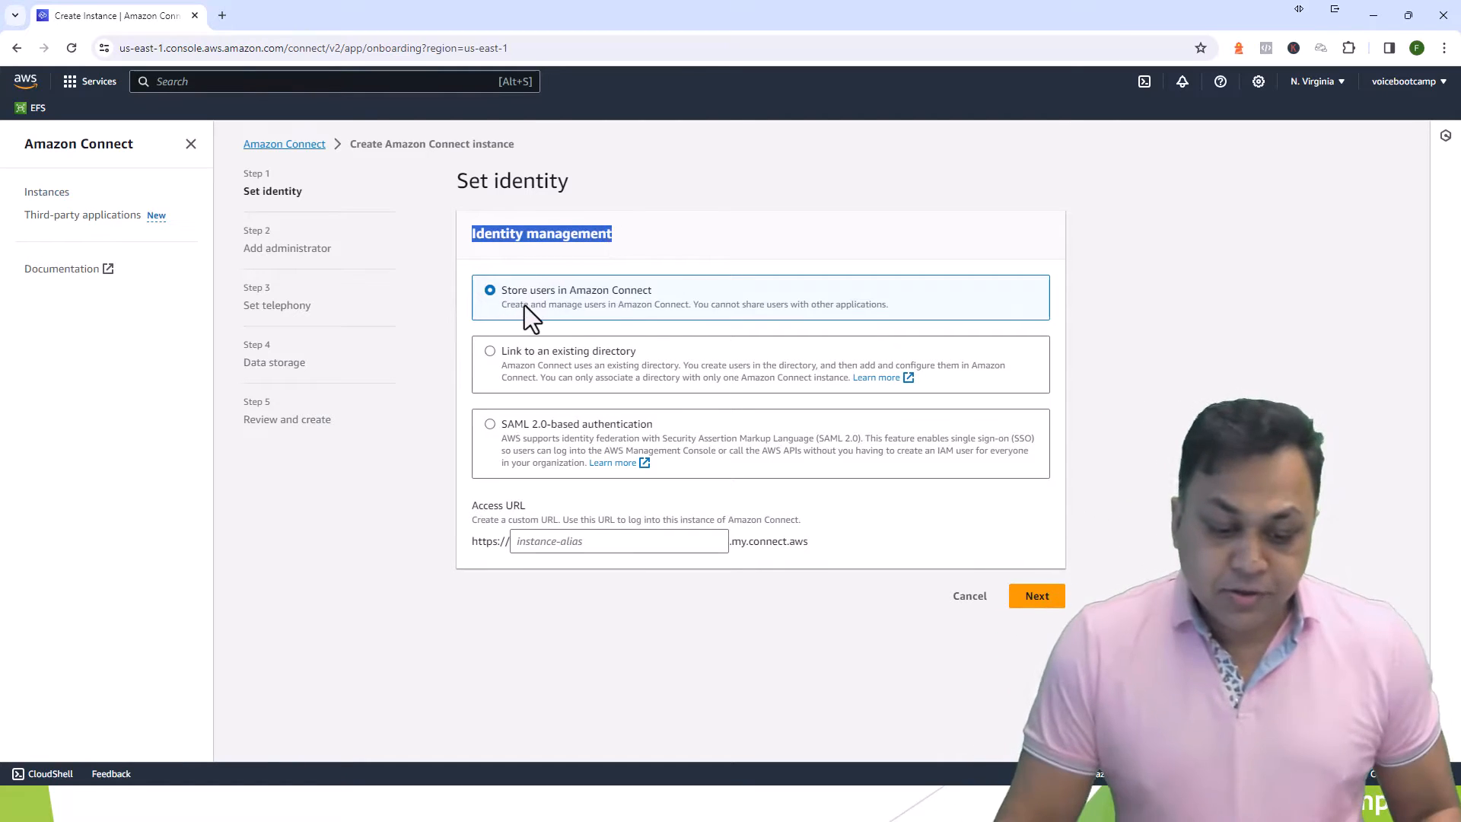
left_click(494, 350)
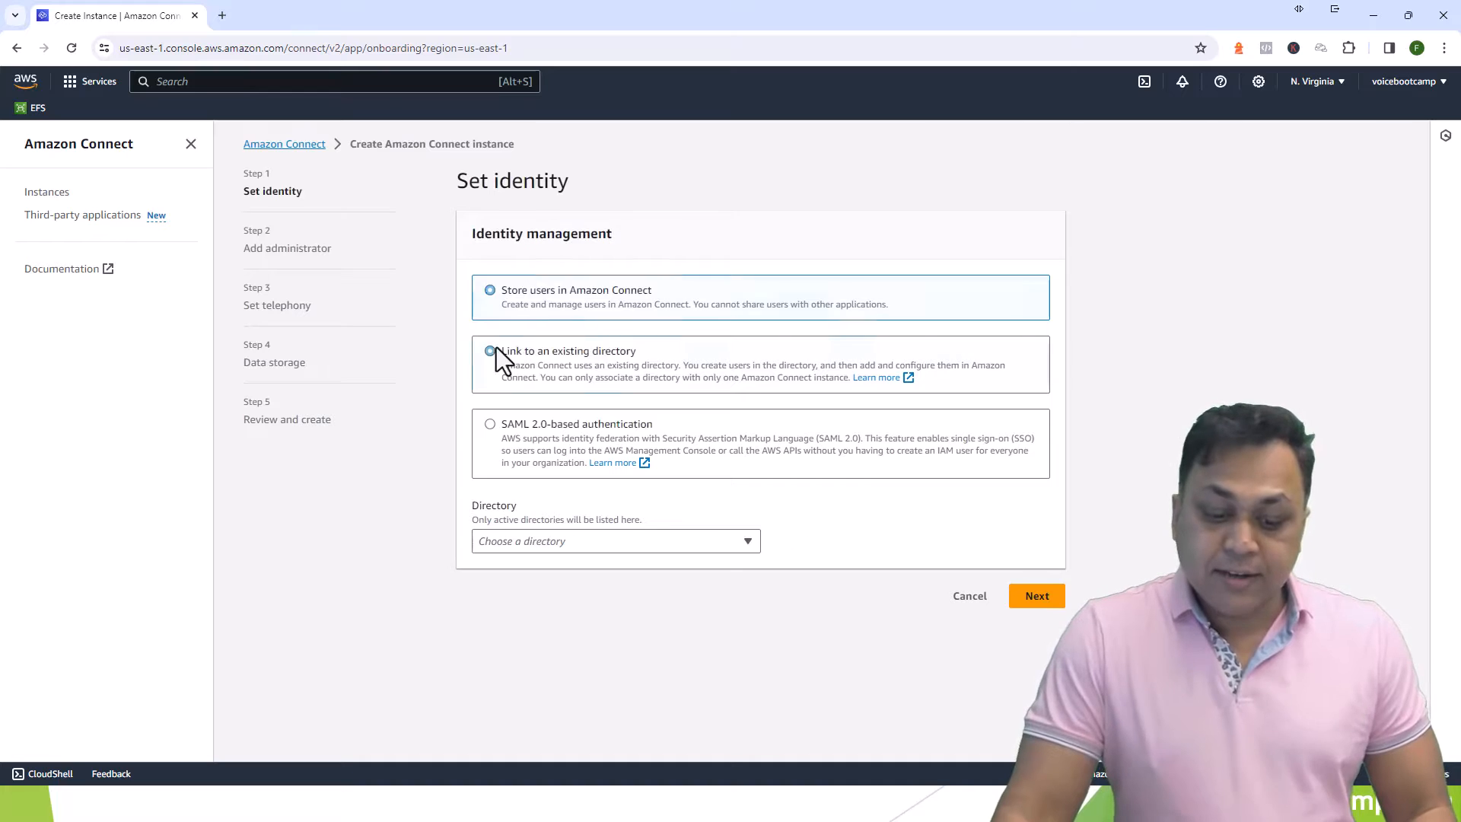
left_click(657, 542)
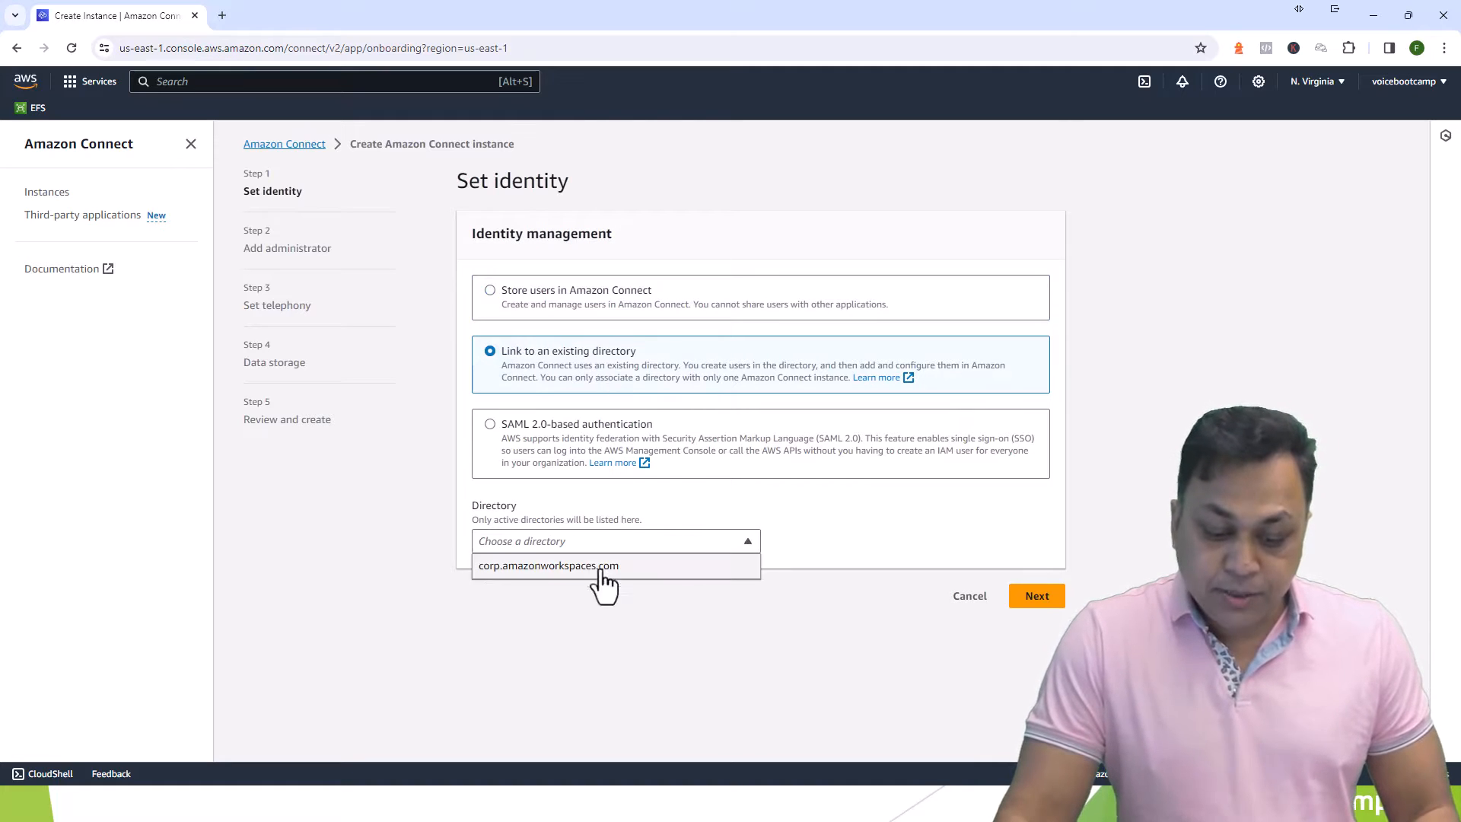
left_click(510, 567)
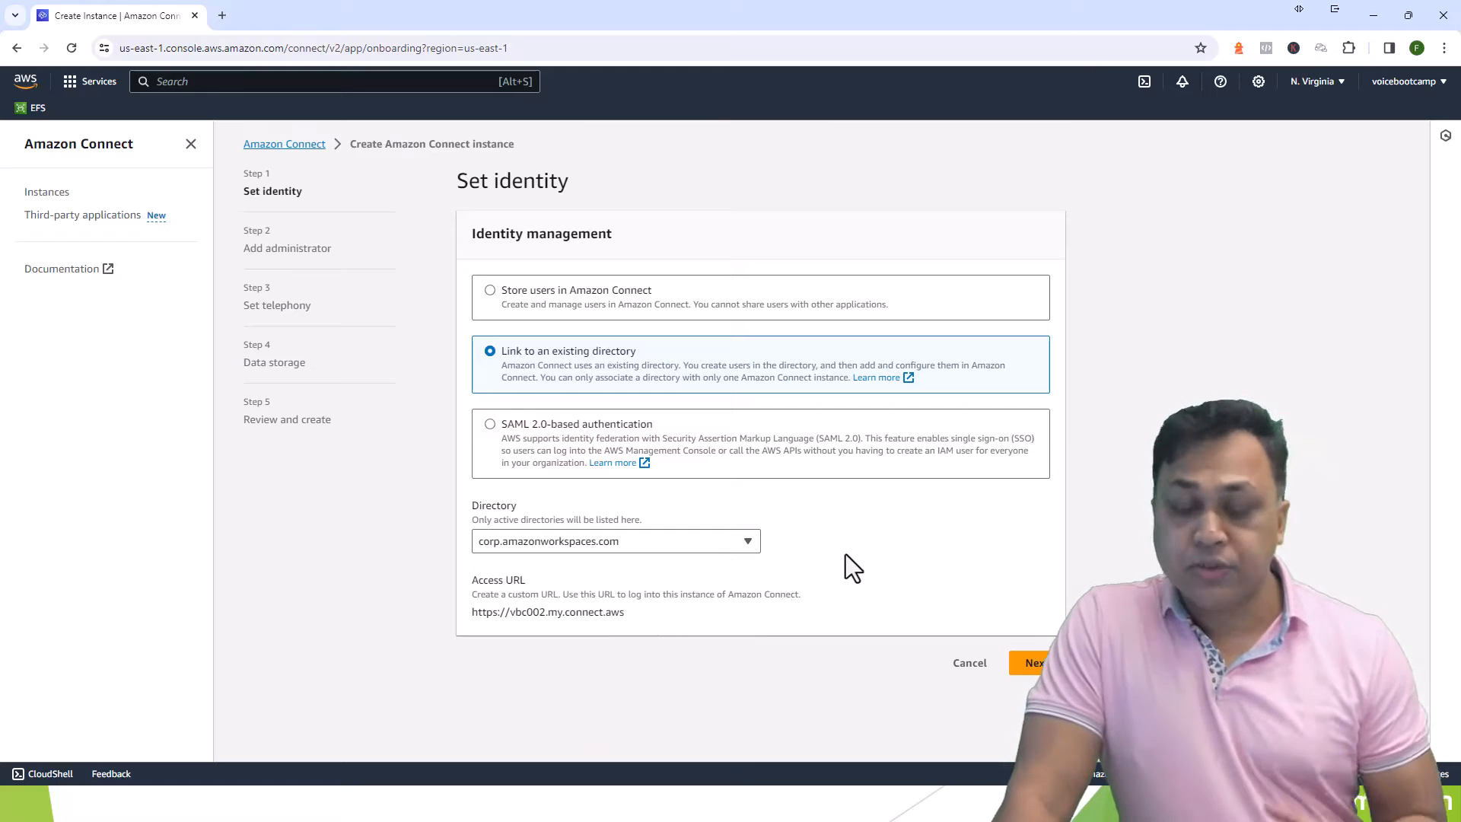
right_click(86, 16)
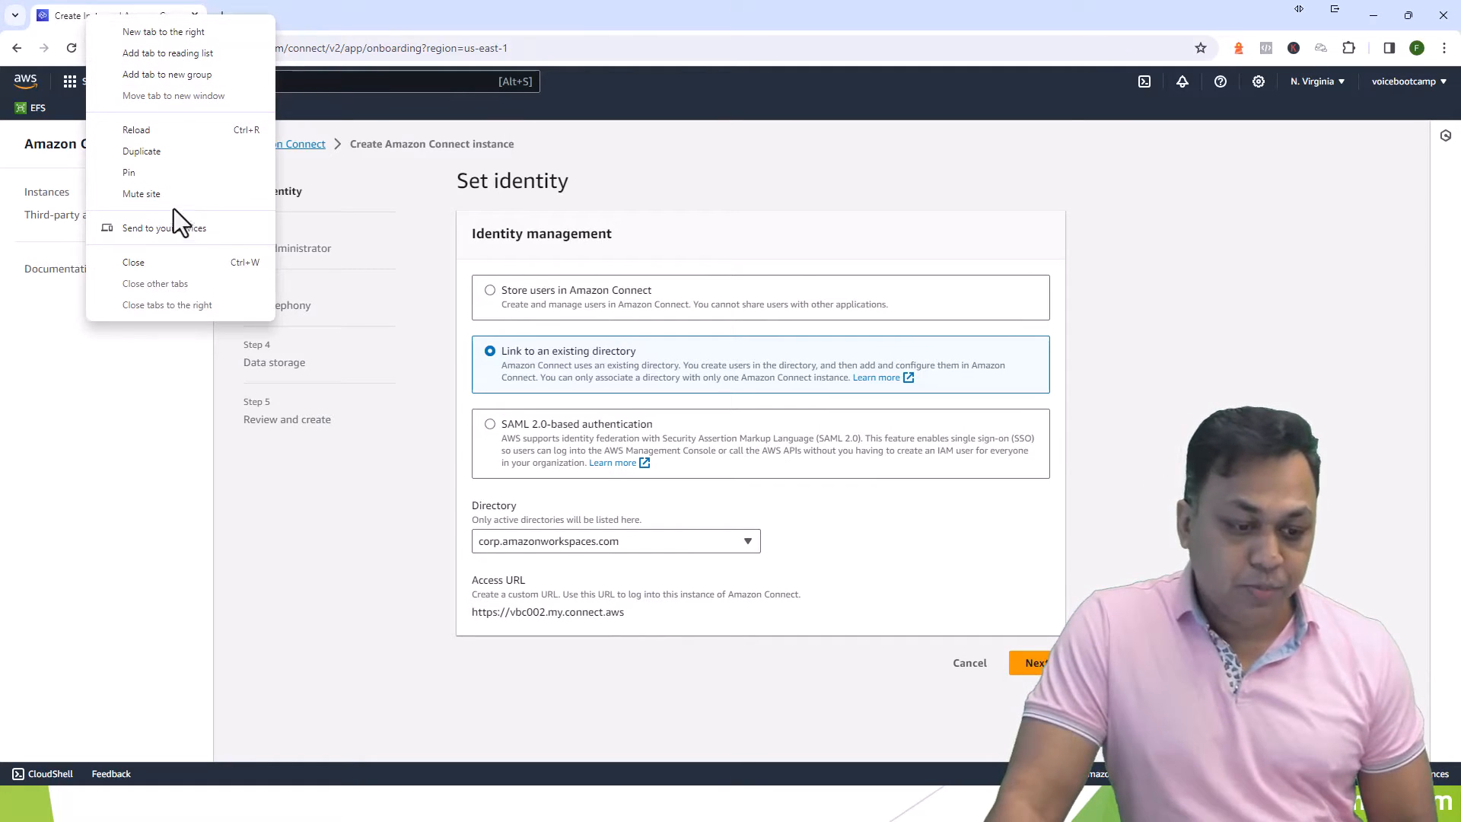
- In a duplicated tab, view Directory Service details for d-90677c2572, then return to instance setup
left_click(162, 152)
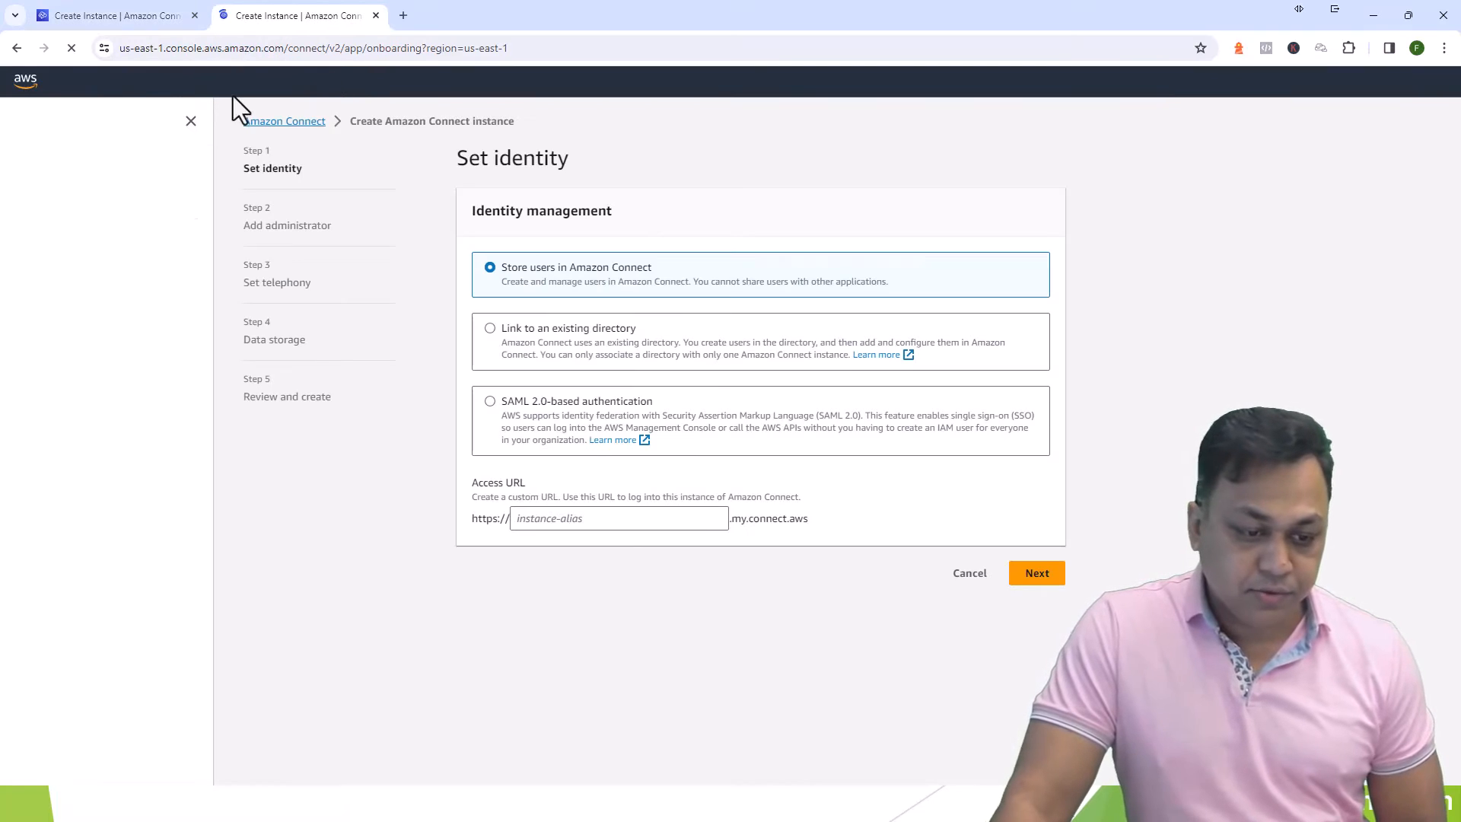
left_click(299, 85)
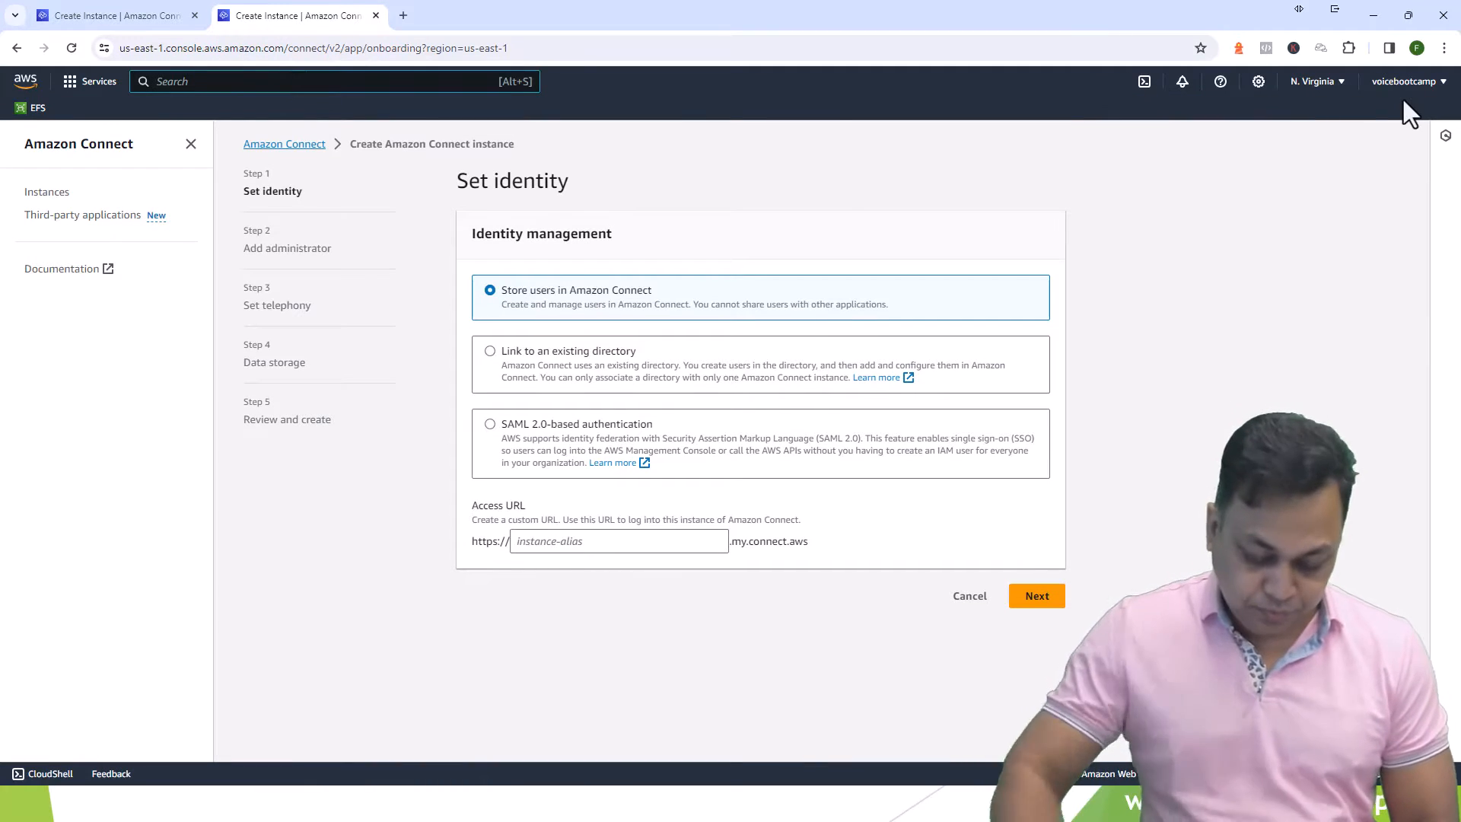
type("Directory")
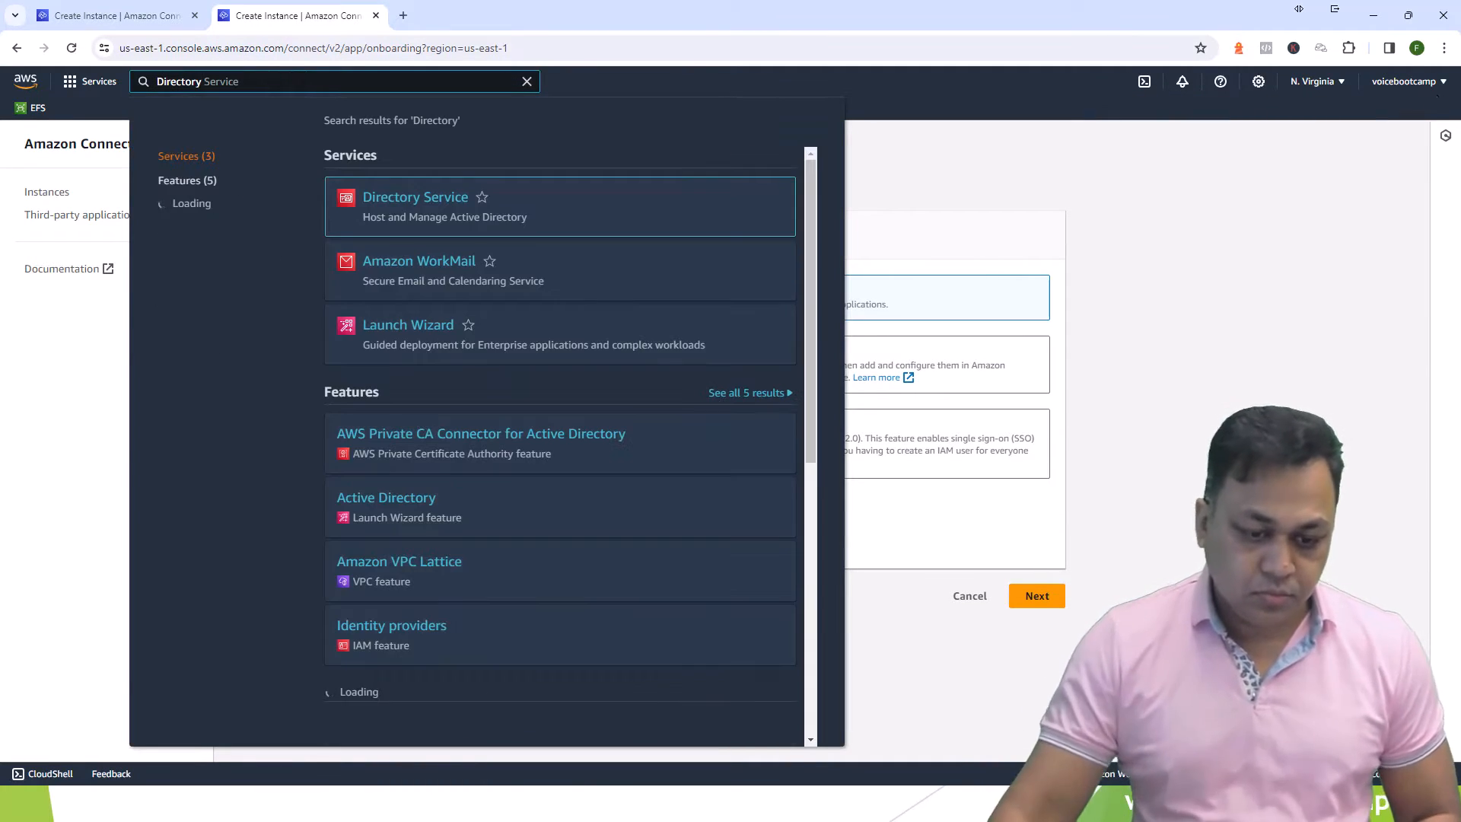
left_click(425, 204)
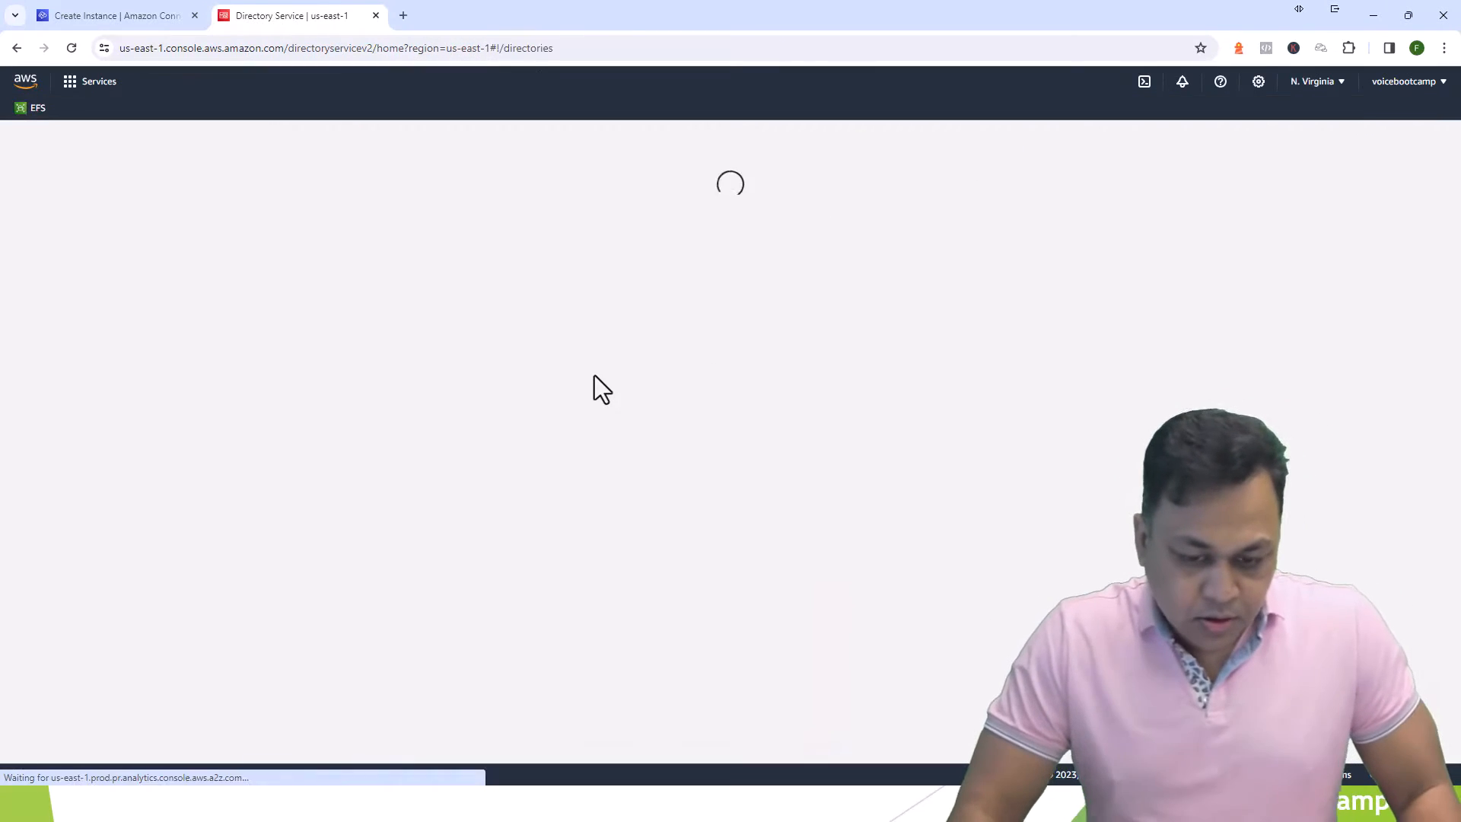
left_click_drag(462, 293, 618, 294)
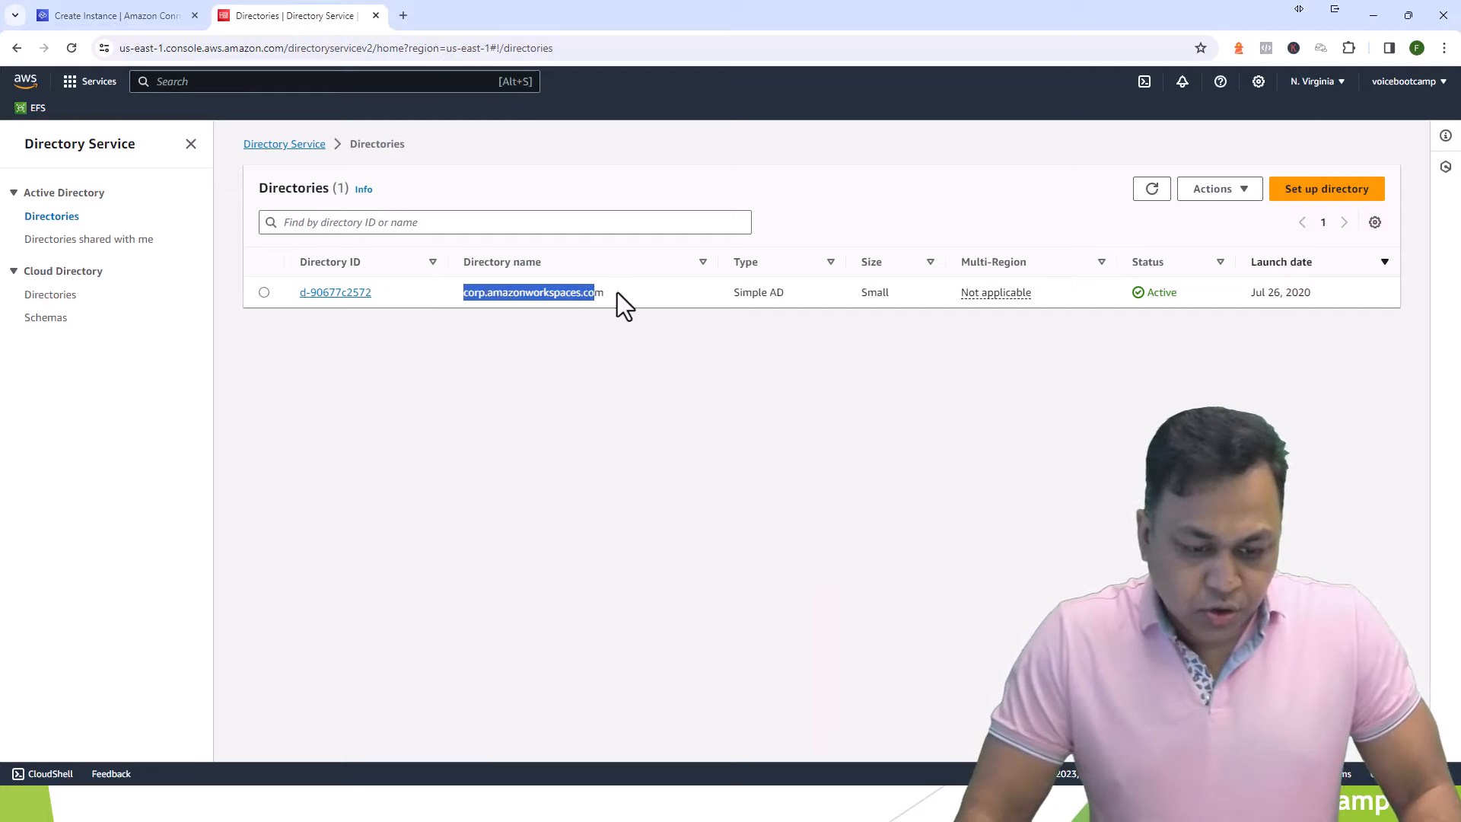
left_click(341, 294)
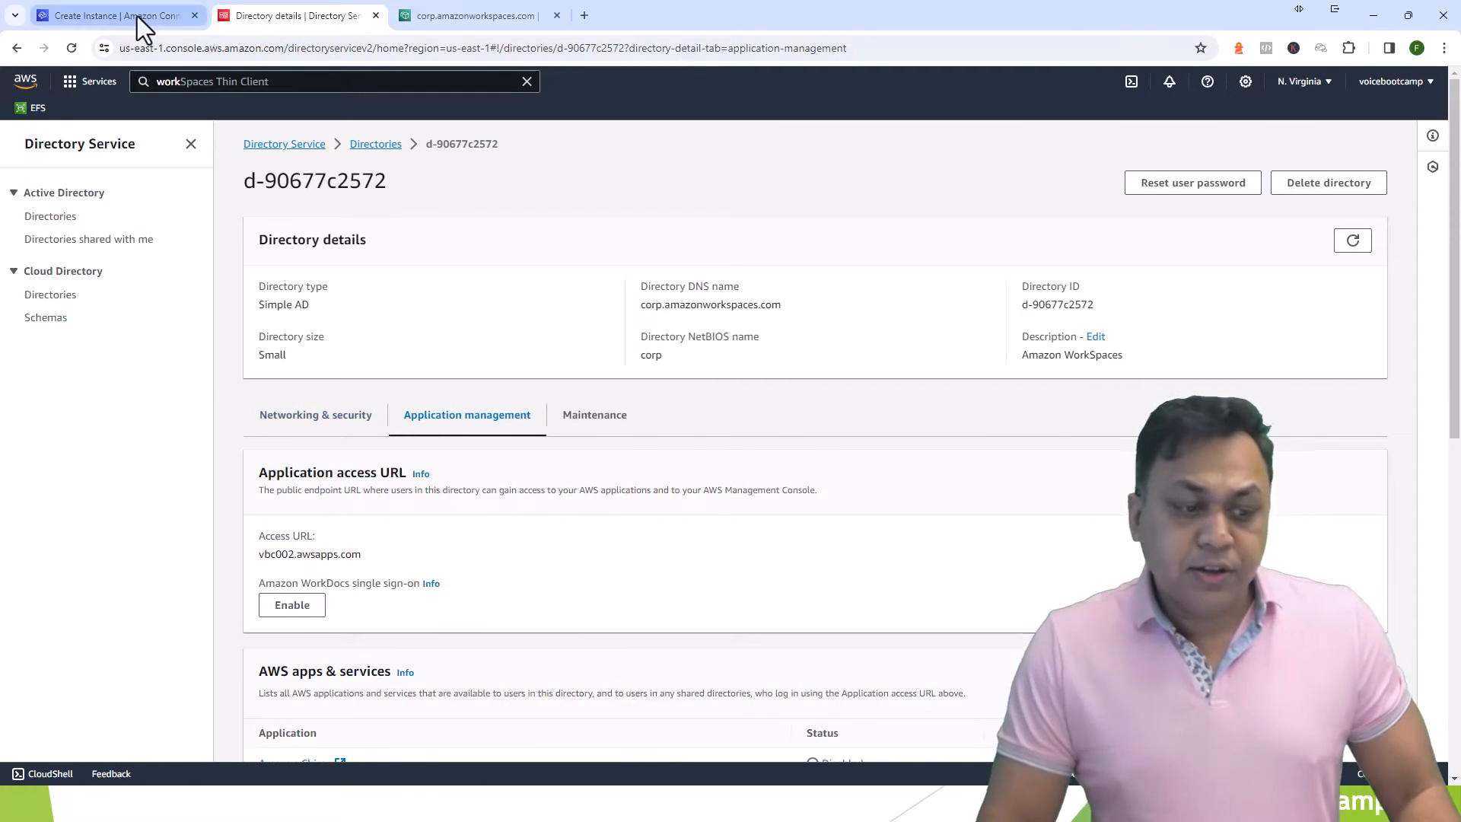
left_click(139, 18)
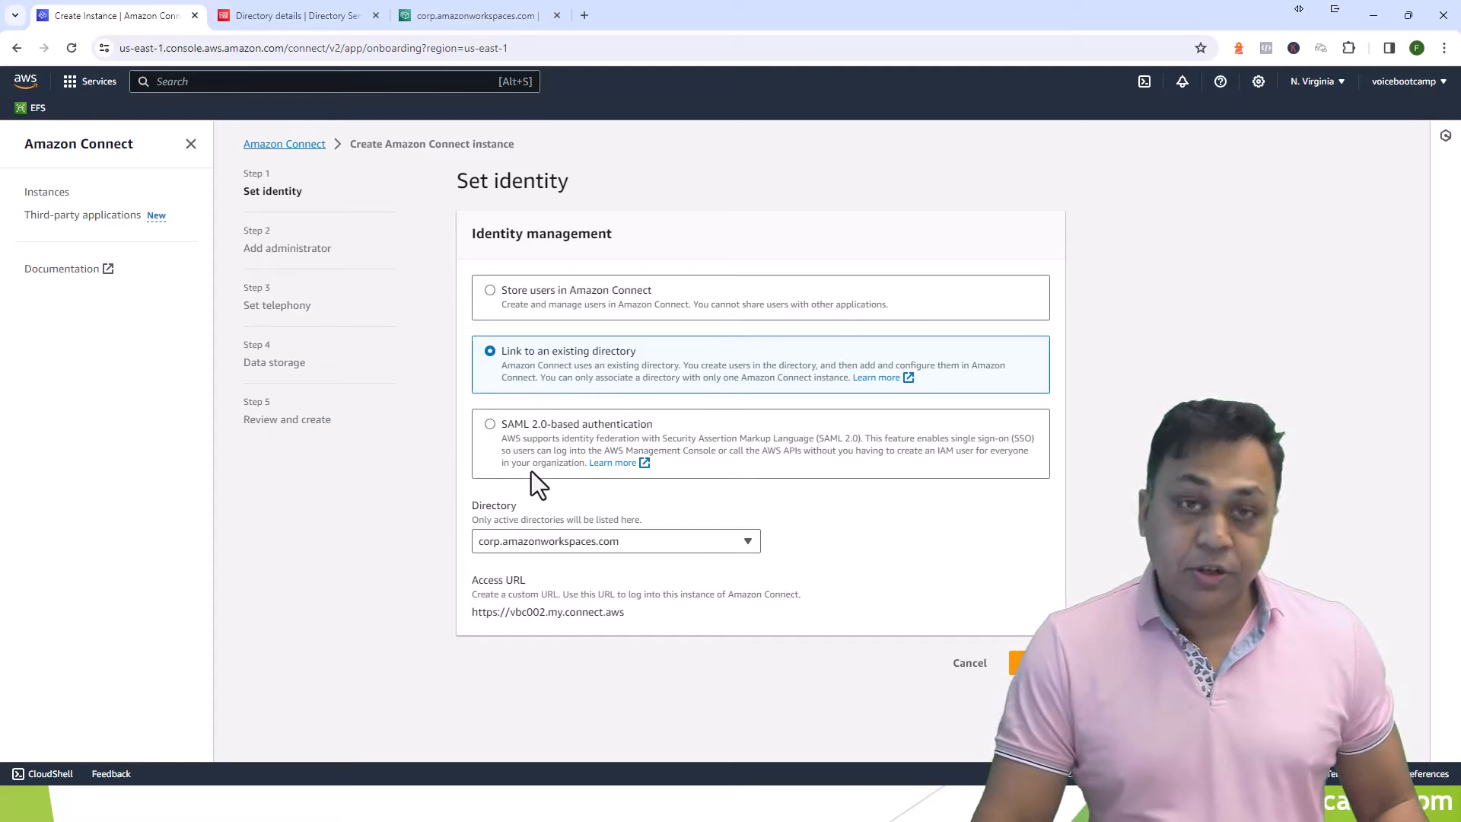
- Store users in Amazon Connect with access URL alias voicebootcamp and proceed to the administrator step
left_click(490, 425)
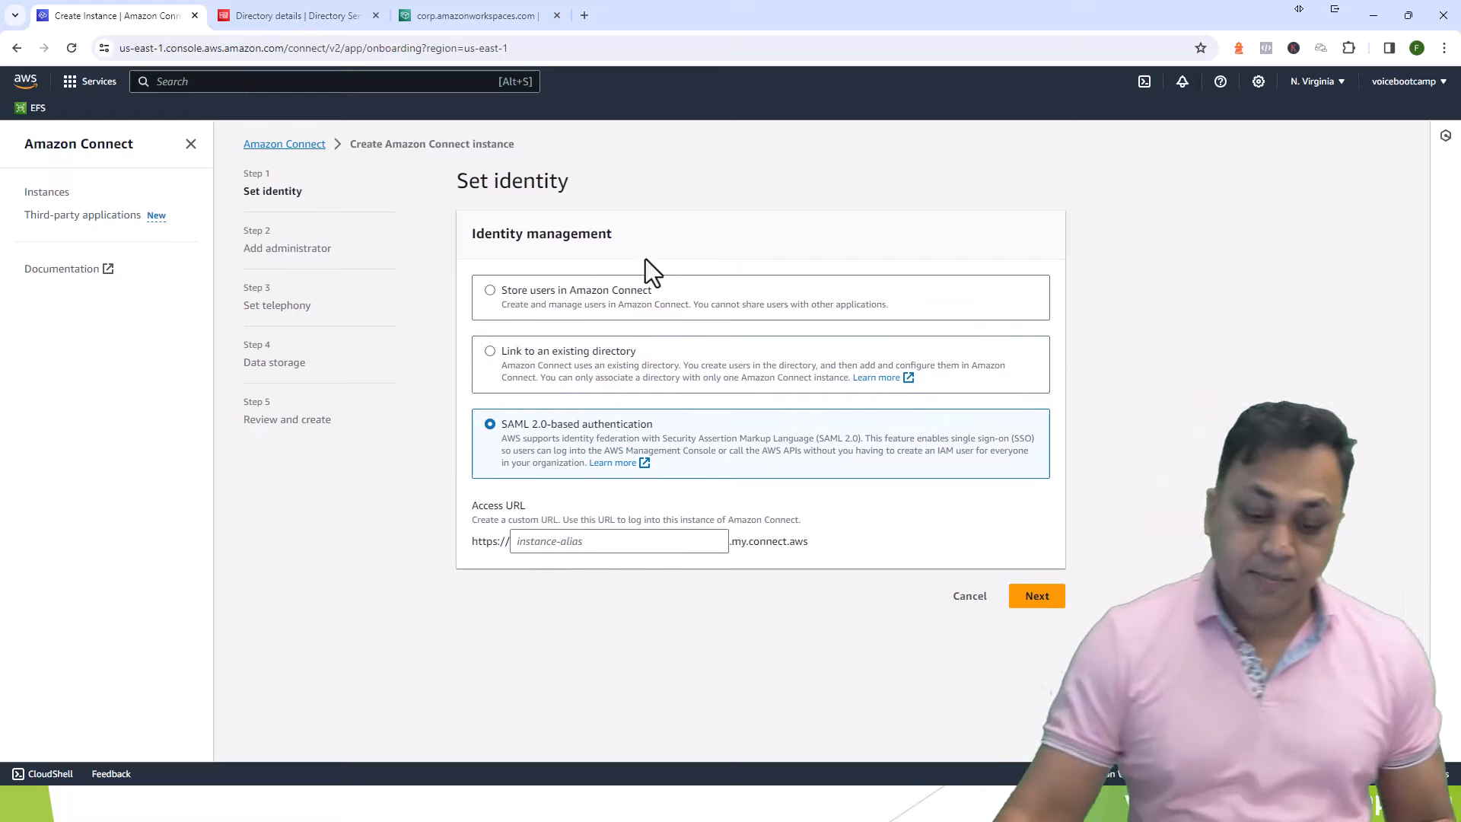
left_click(533, 294)
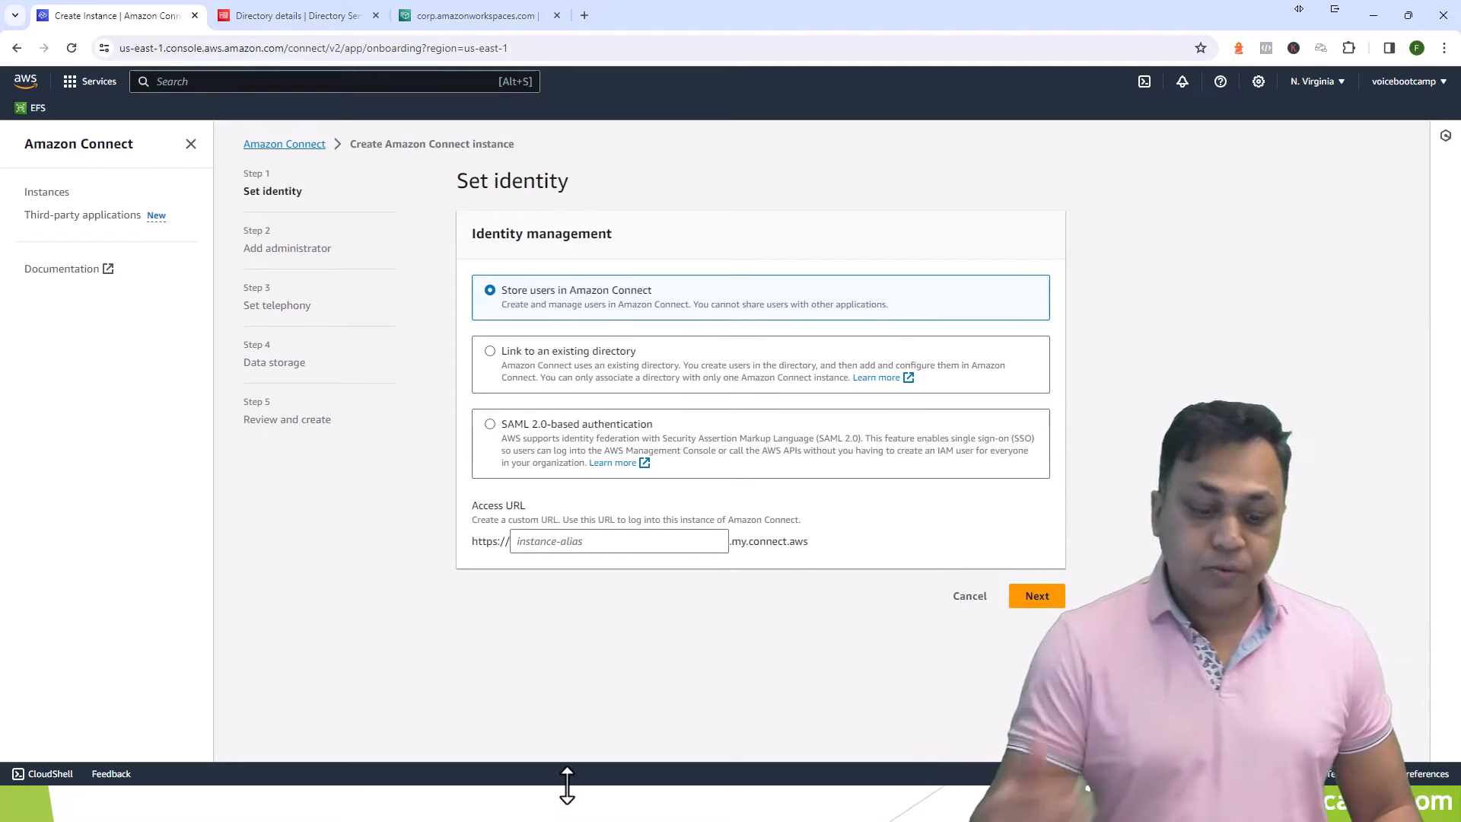
left_click_drag(473, 504, 569, 516)
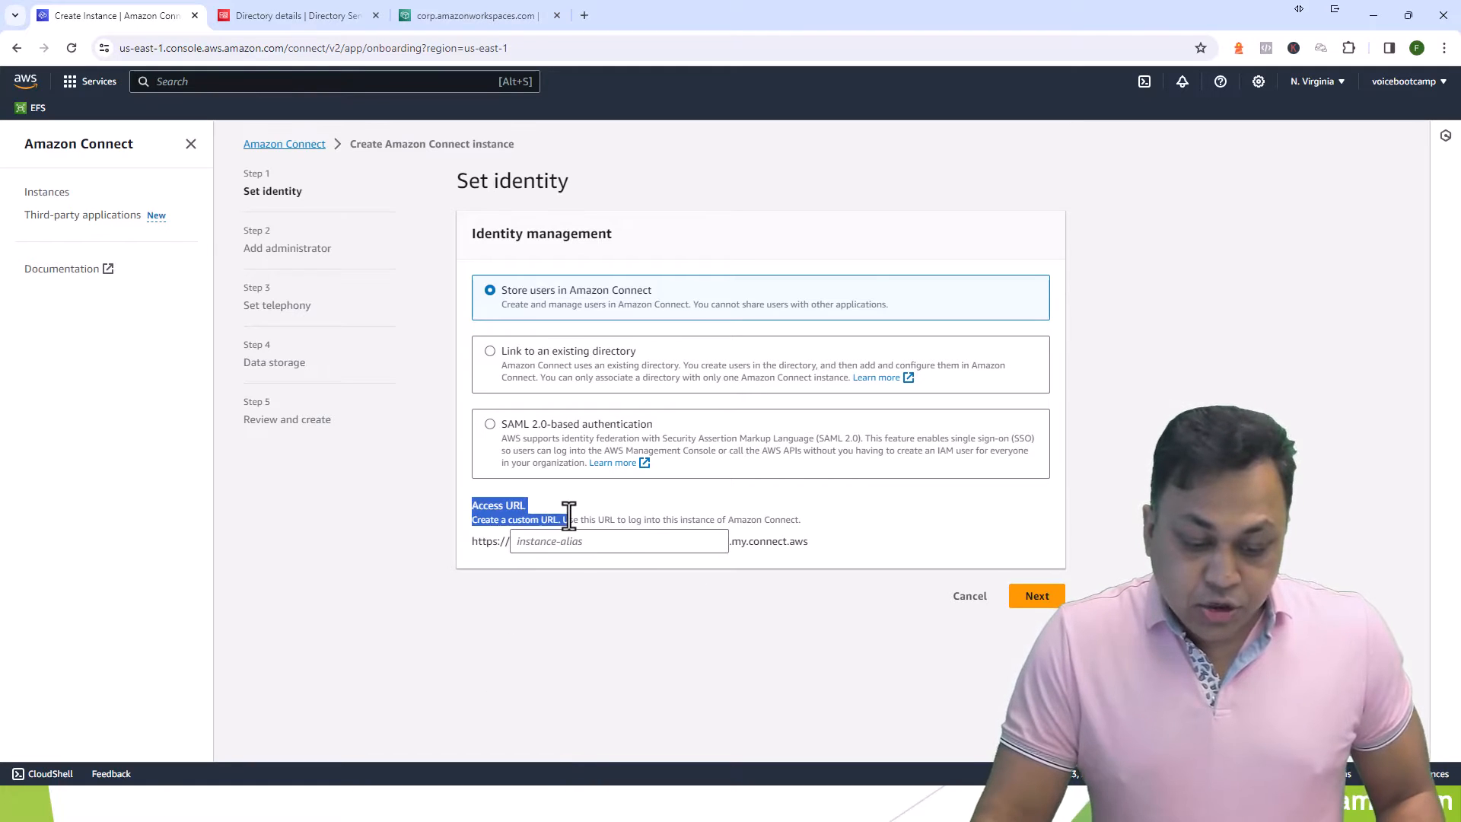
left_click(567, 539)
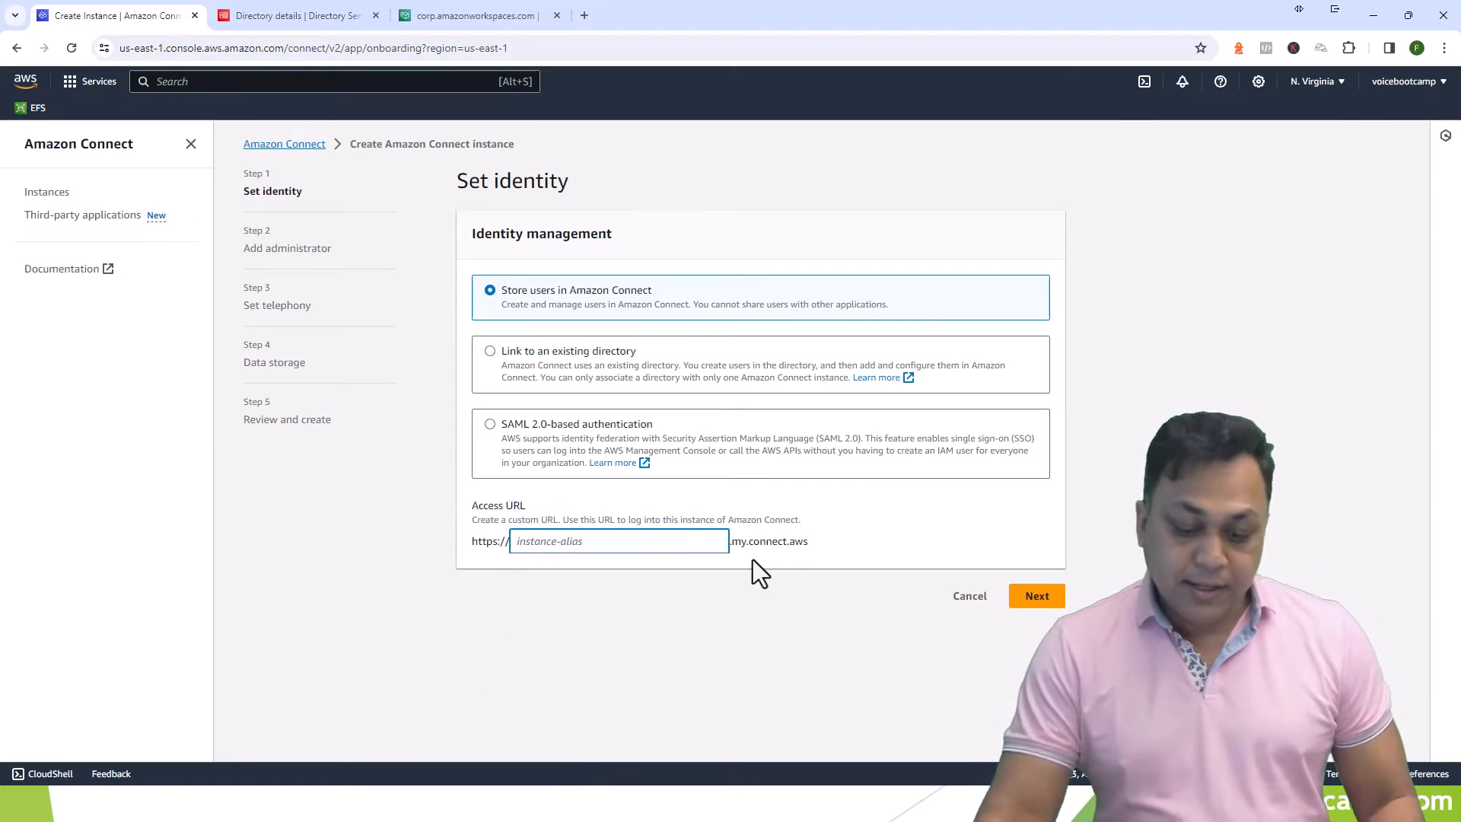
type("voicebootcamp")
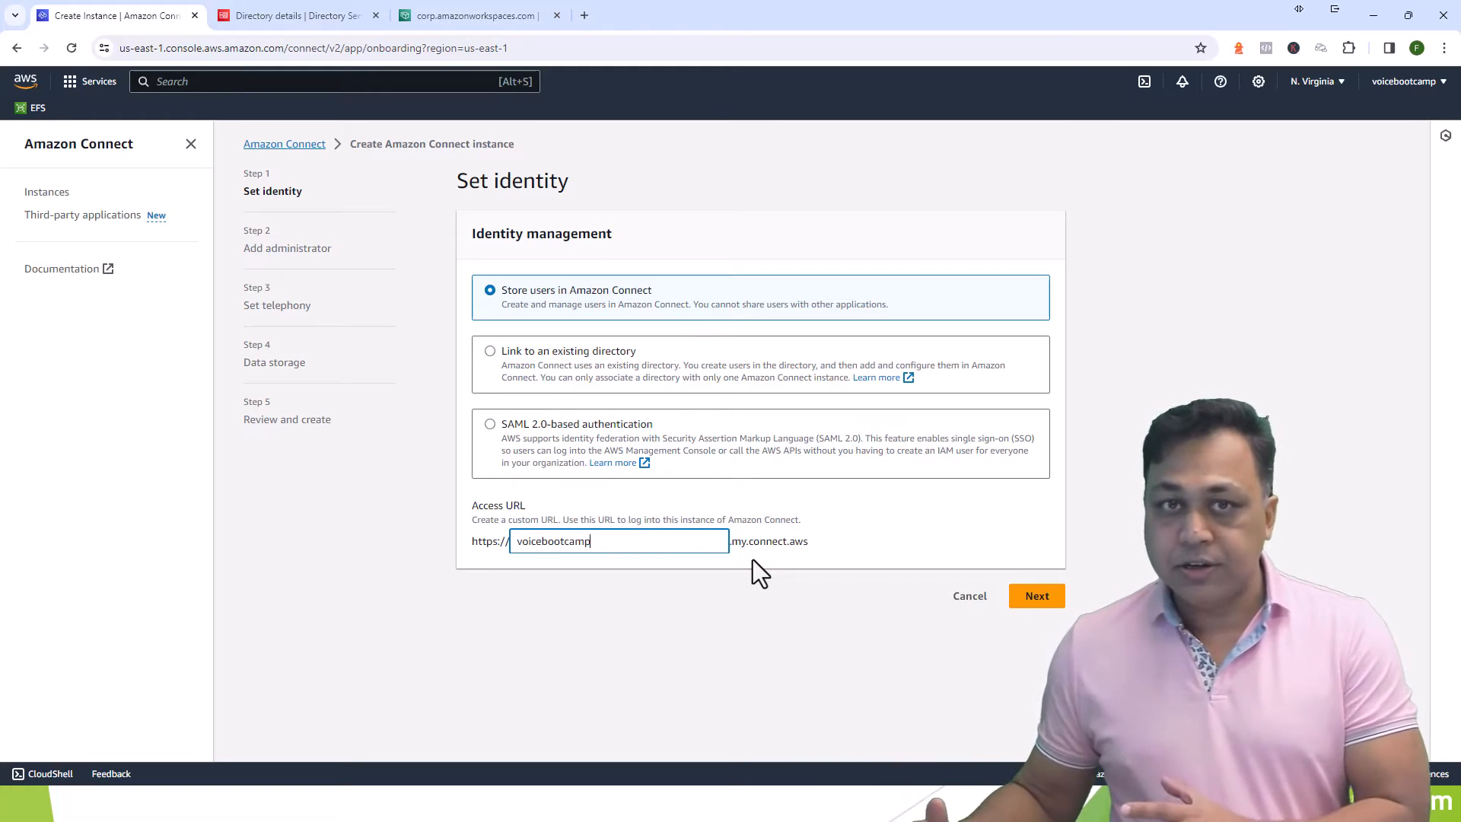
left_click(1035, 599)
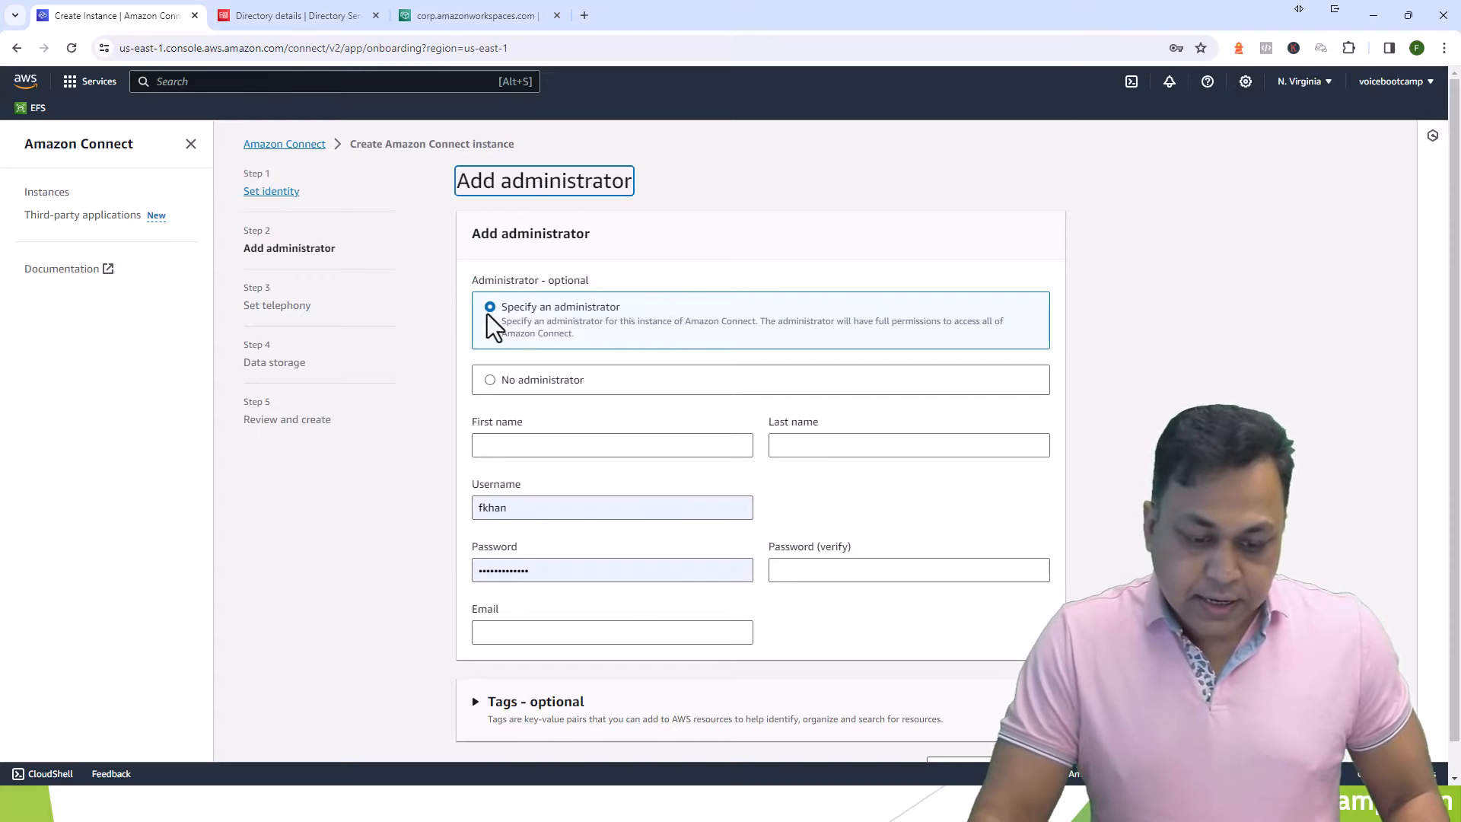
- Specify an administrator and enter their first and last name
left_click_drag(506, 310, 605, 315)
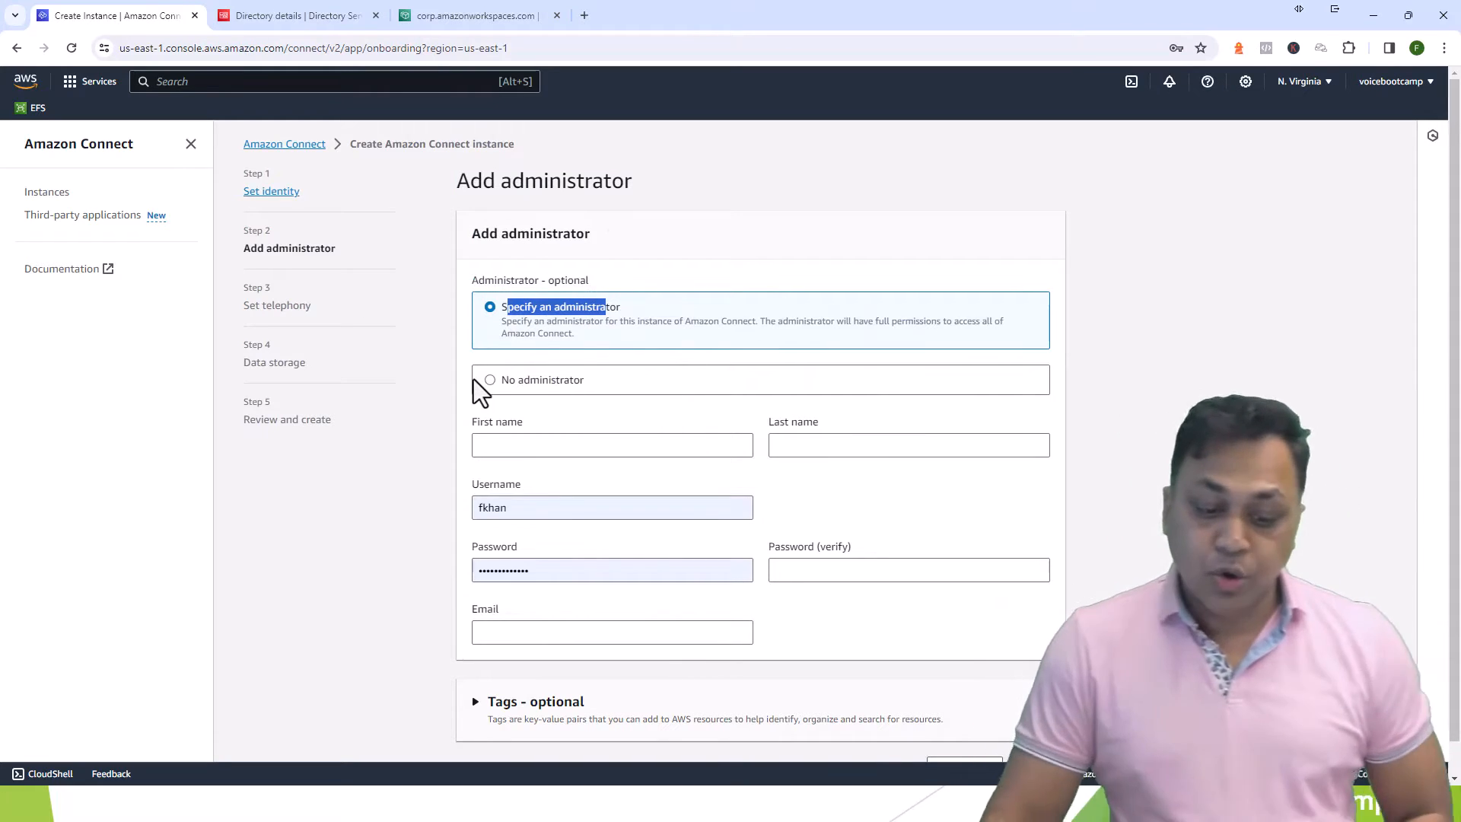
left_click(550, 444)
key("Tab")
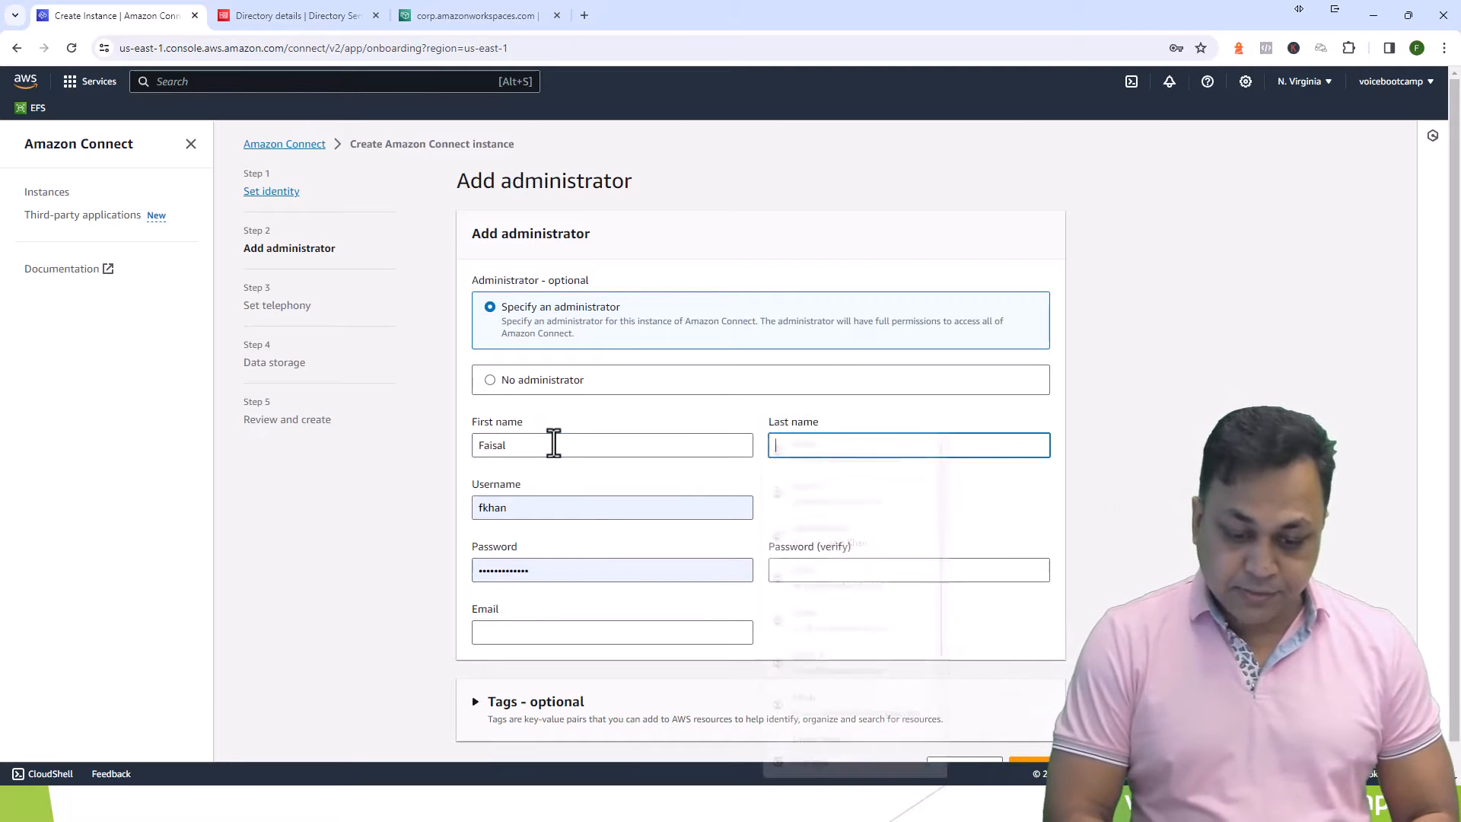
key("Tab")
key("Tab")
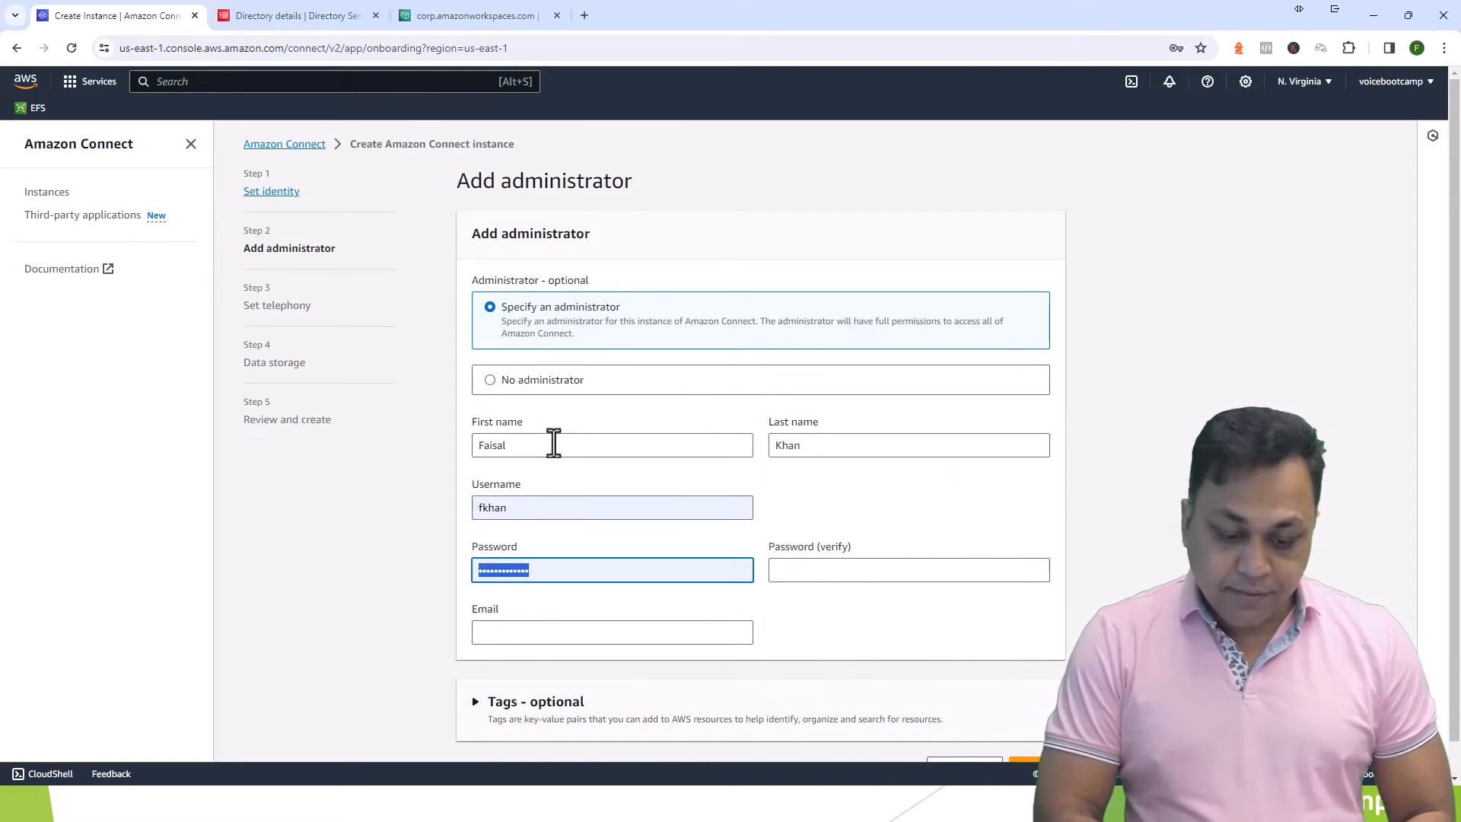
- Enter an initial password and confirmation, then the administrator's e-mail address
type("P")
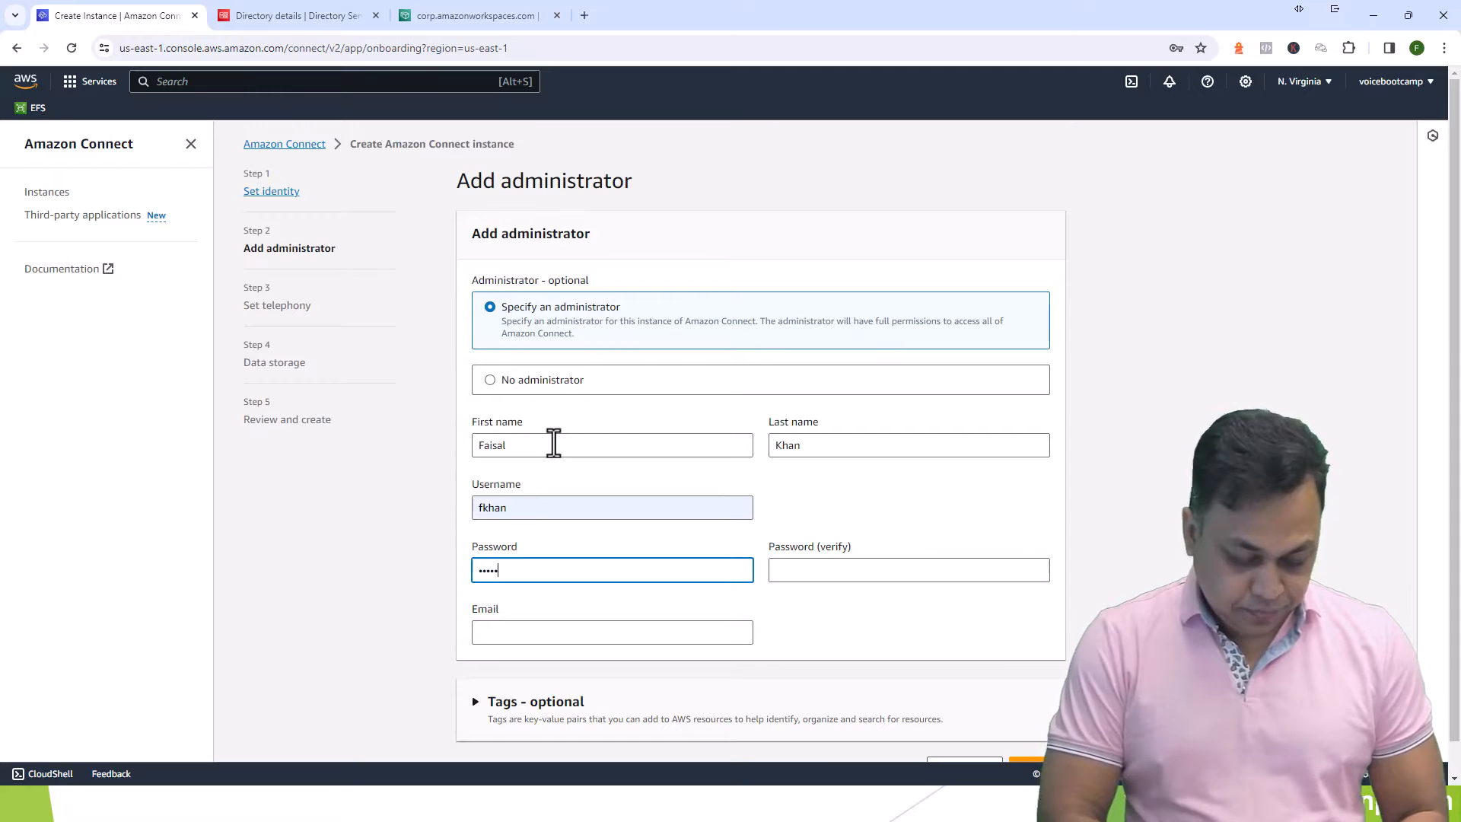
key("Tab")
type("•••")
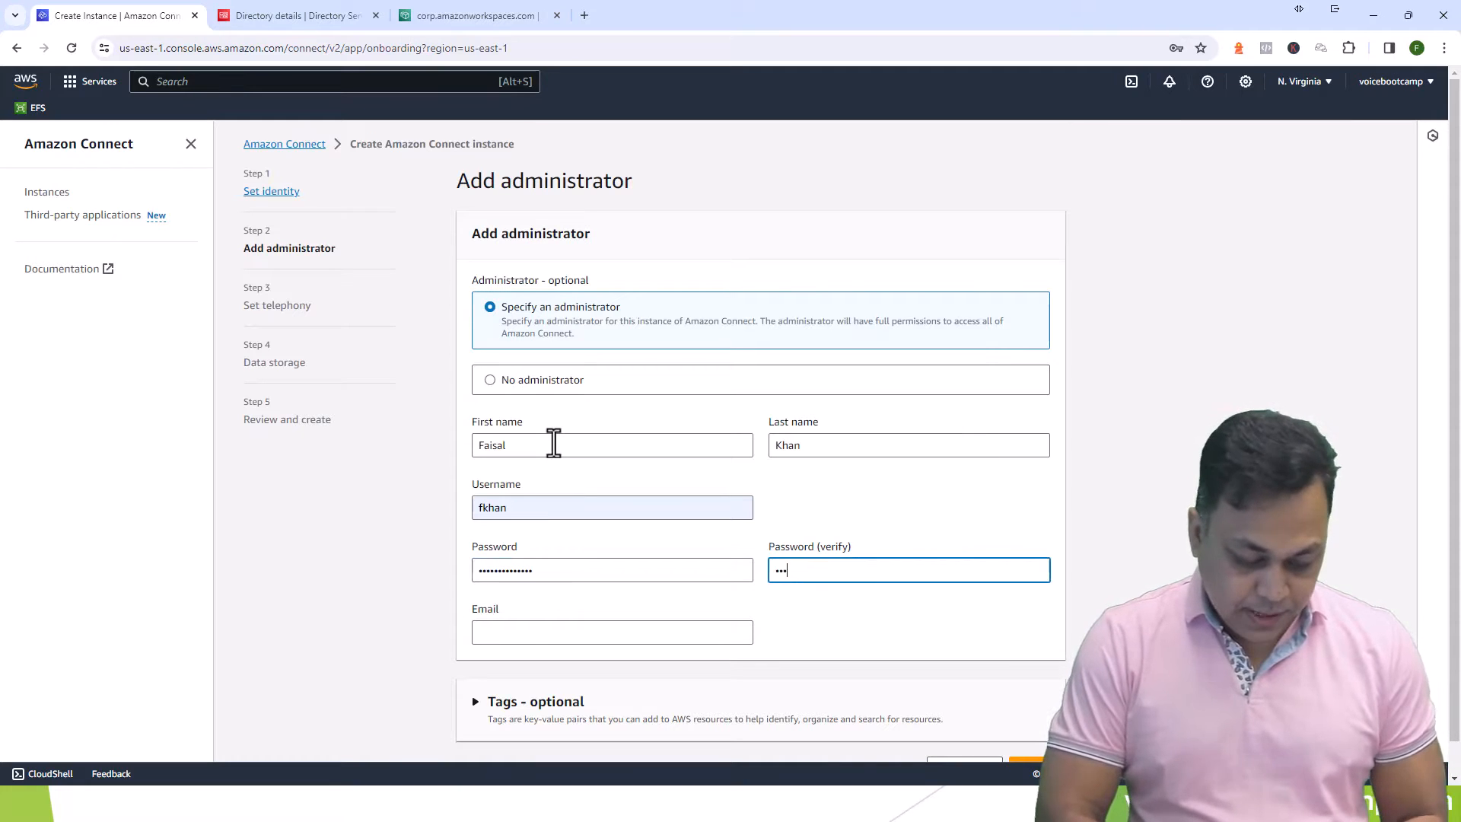
type("••••••")
key("Tab")
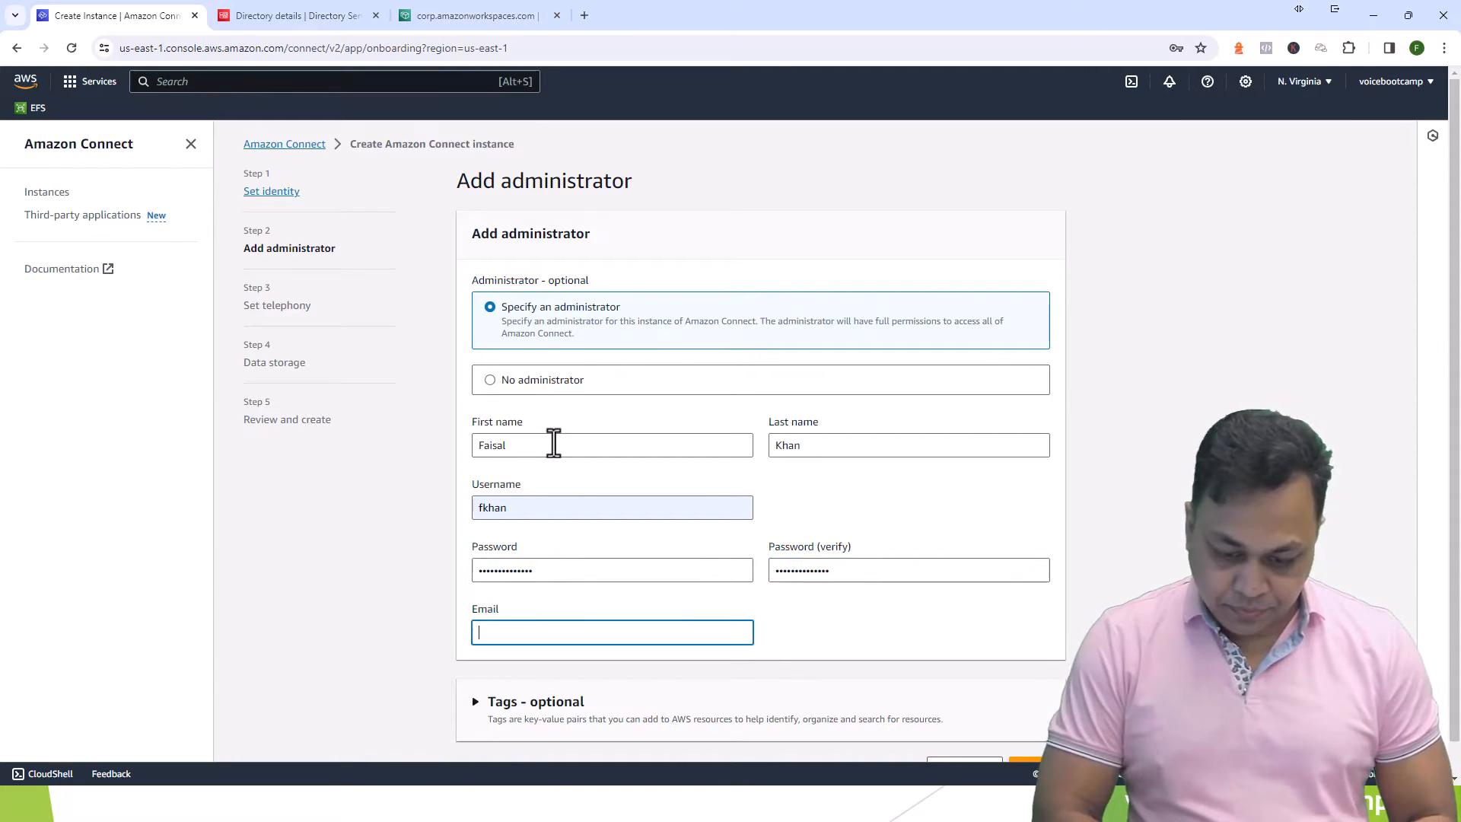
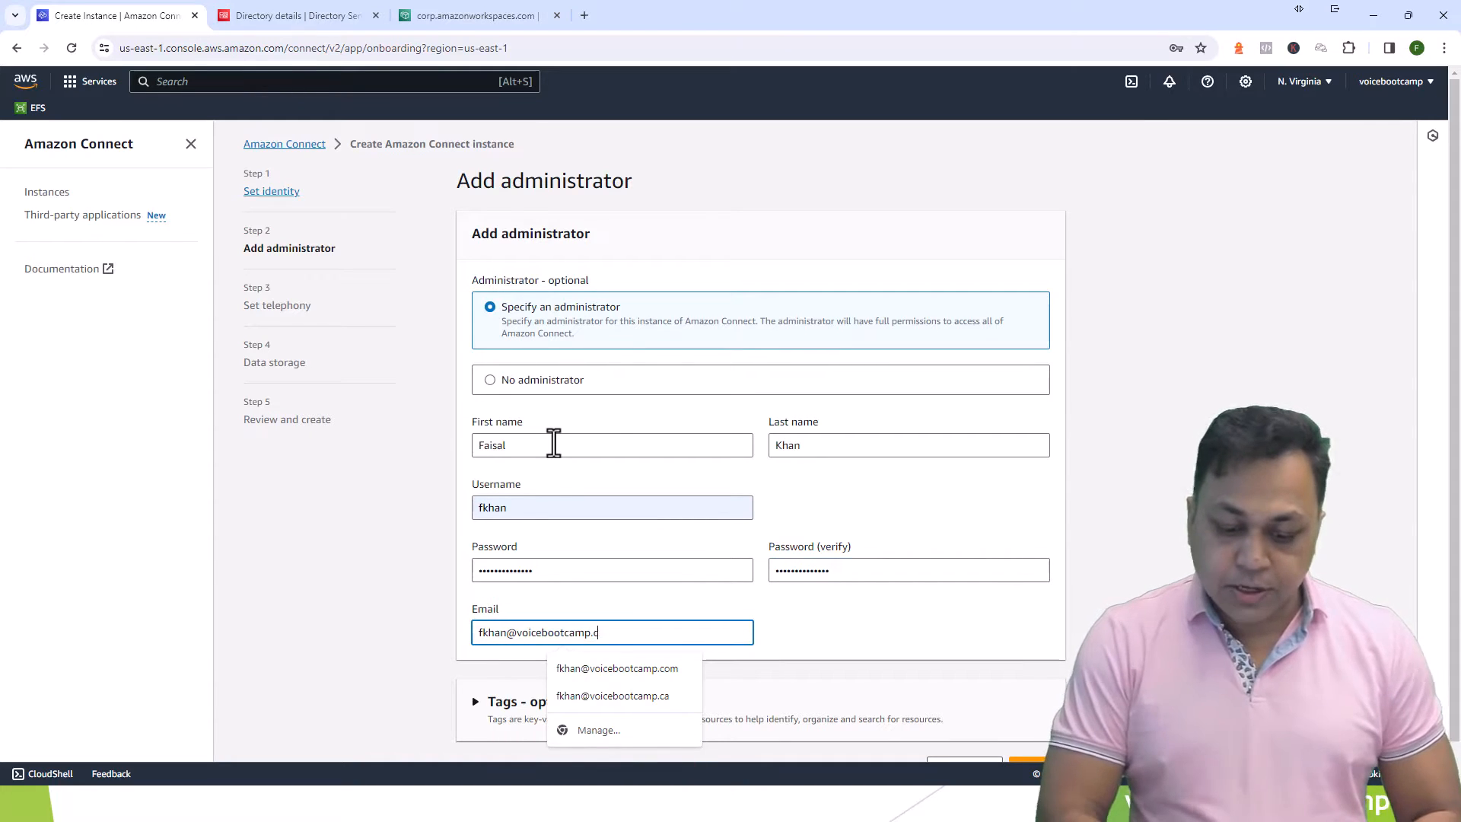
left_click(861, 636)
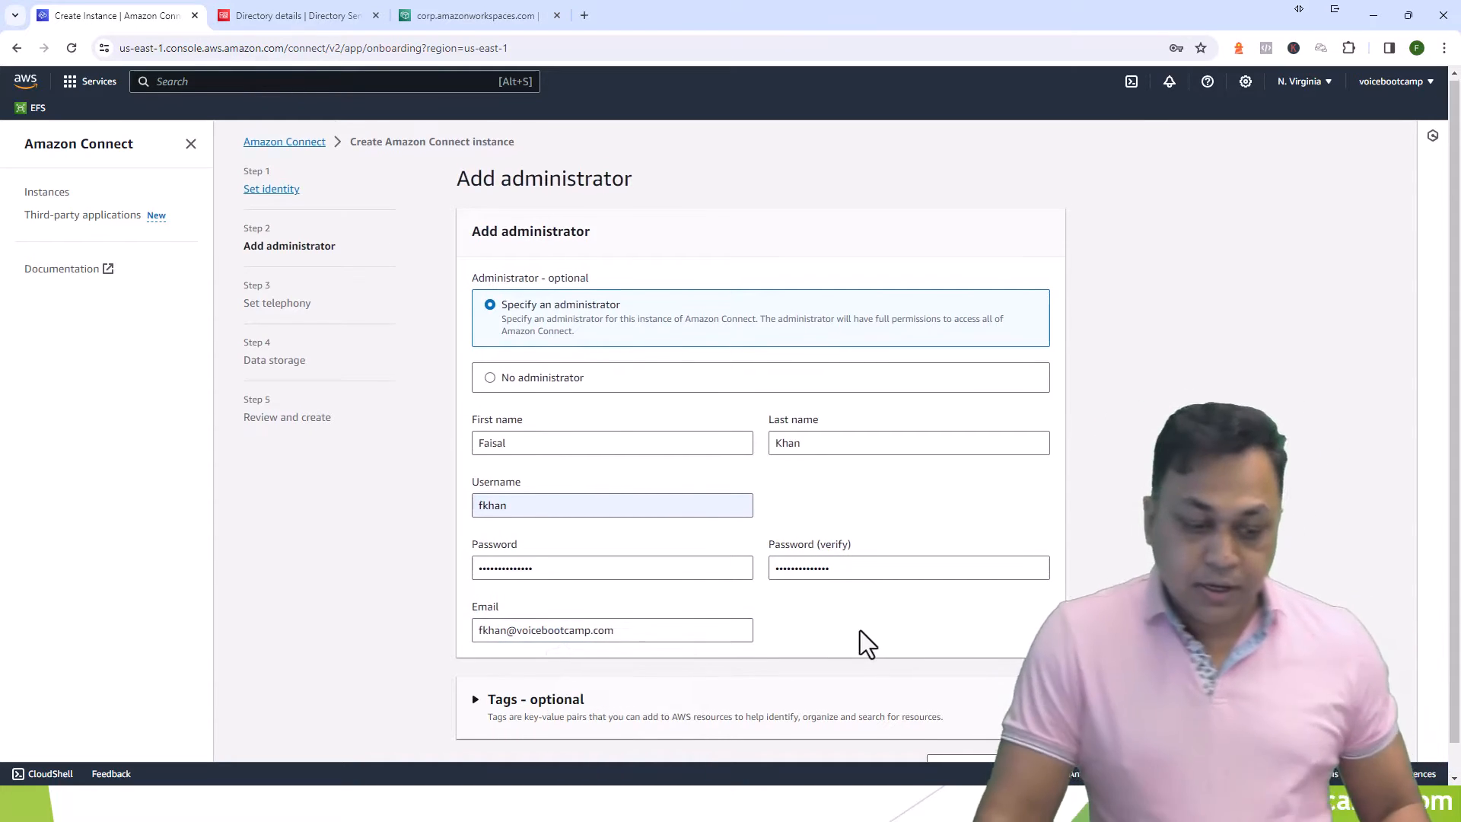
scroll(859, 630, "down", 1)
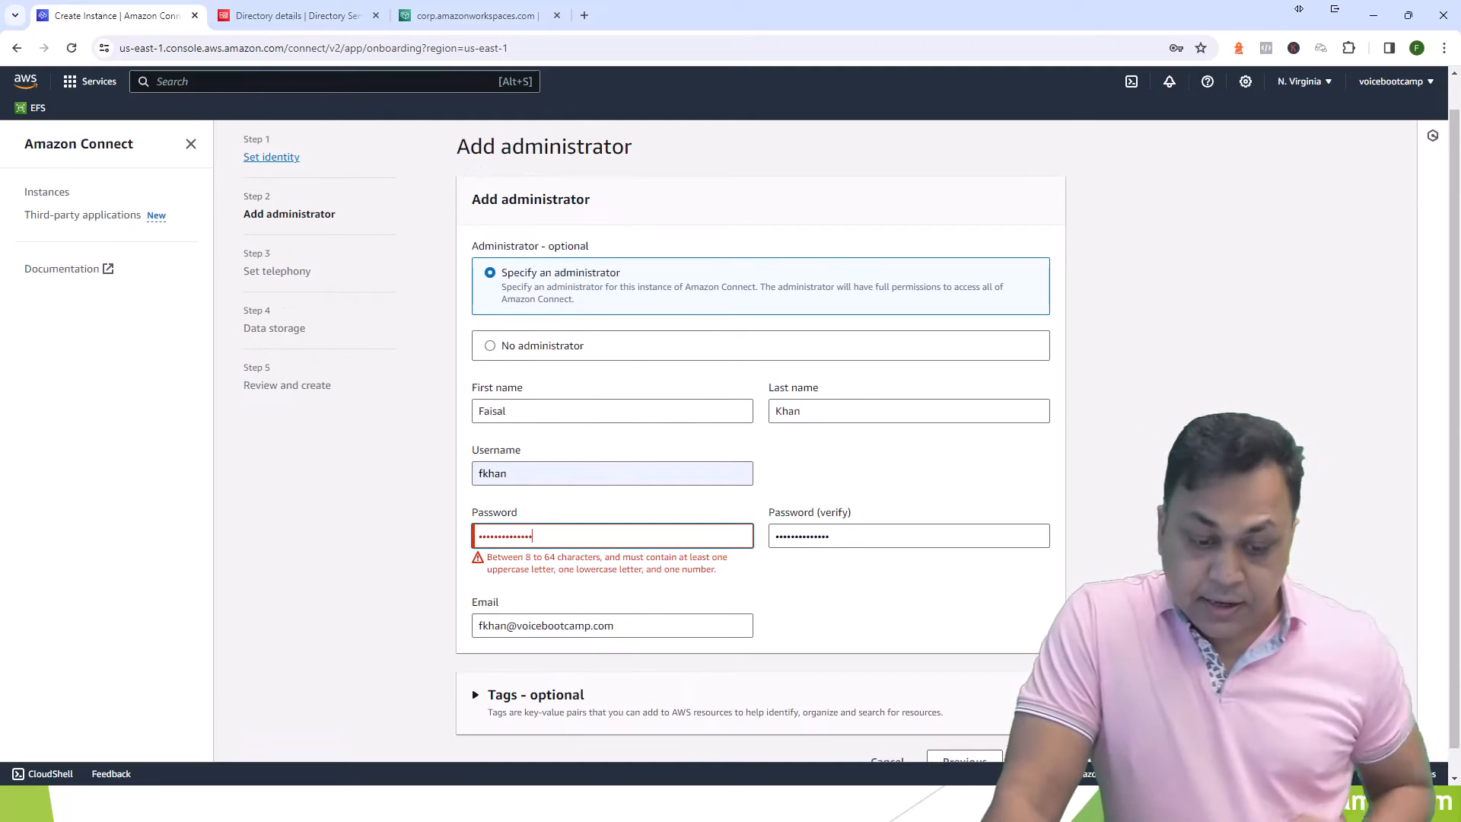
- Replace the invalid password with one meeting complexity rules and retype it to verify
left_click_drag(659, 541, 286, 500)
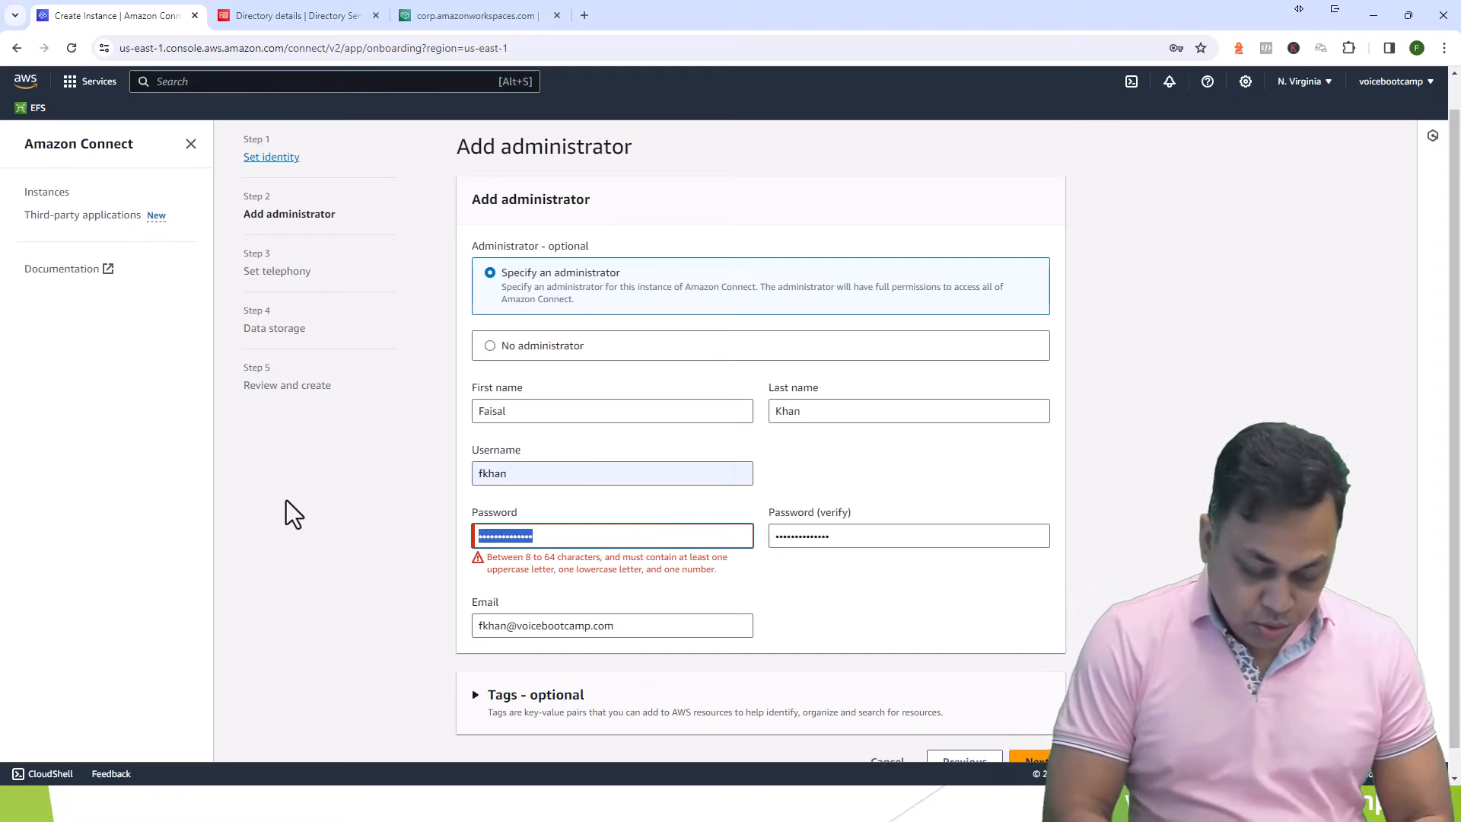
type("•••••••••••••")
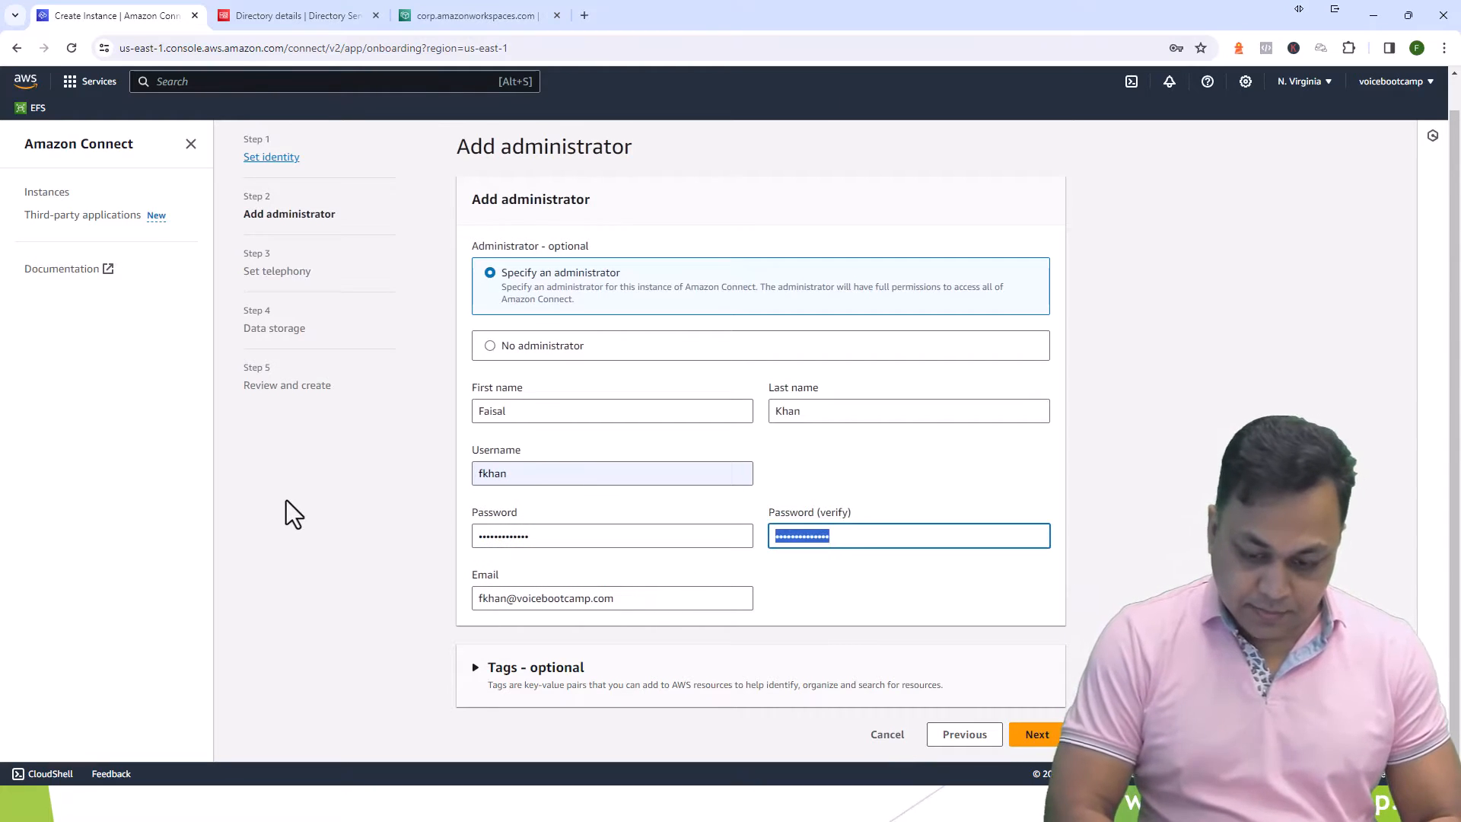
key("Tab")
type("•••••••••••••")
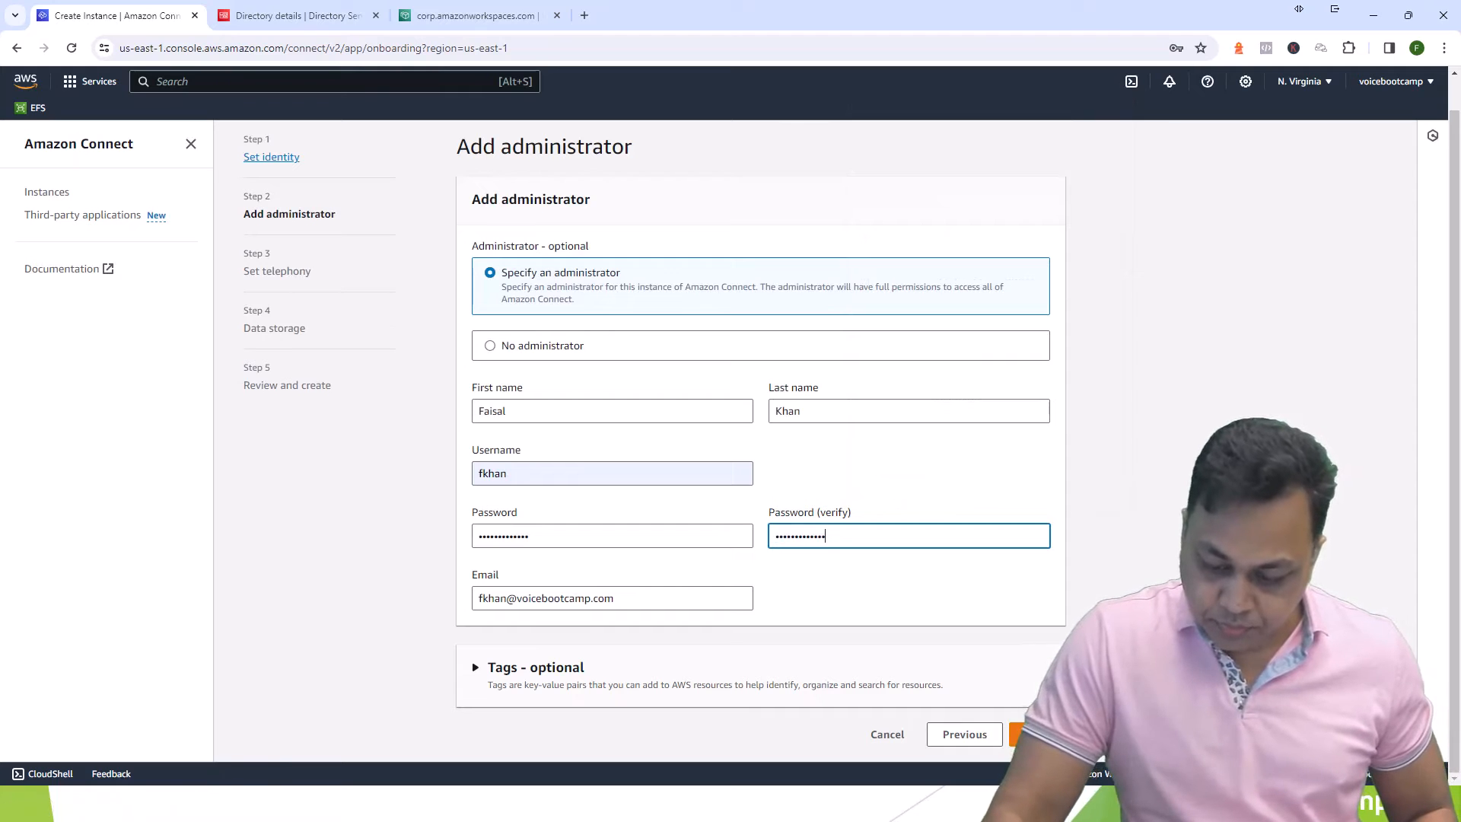
- Allow both incoming and outgoing calls on the telephony step, then advance to data storage
left_click(1037, 734)
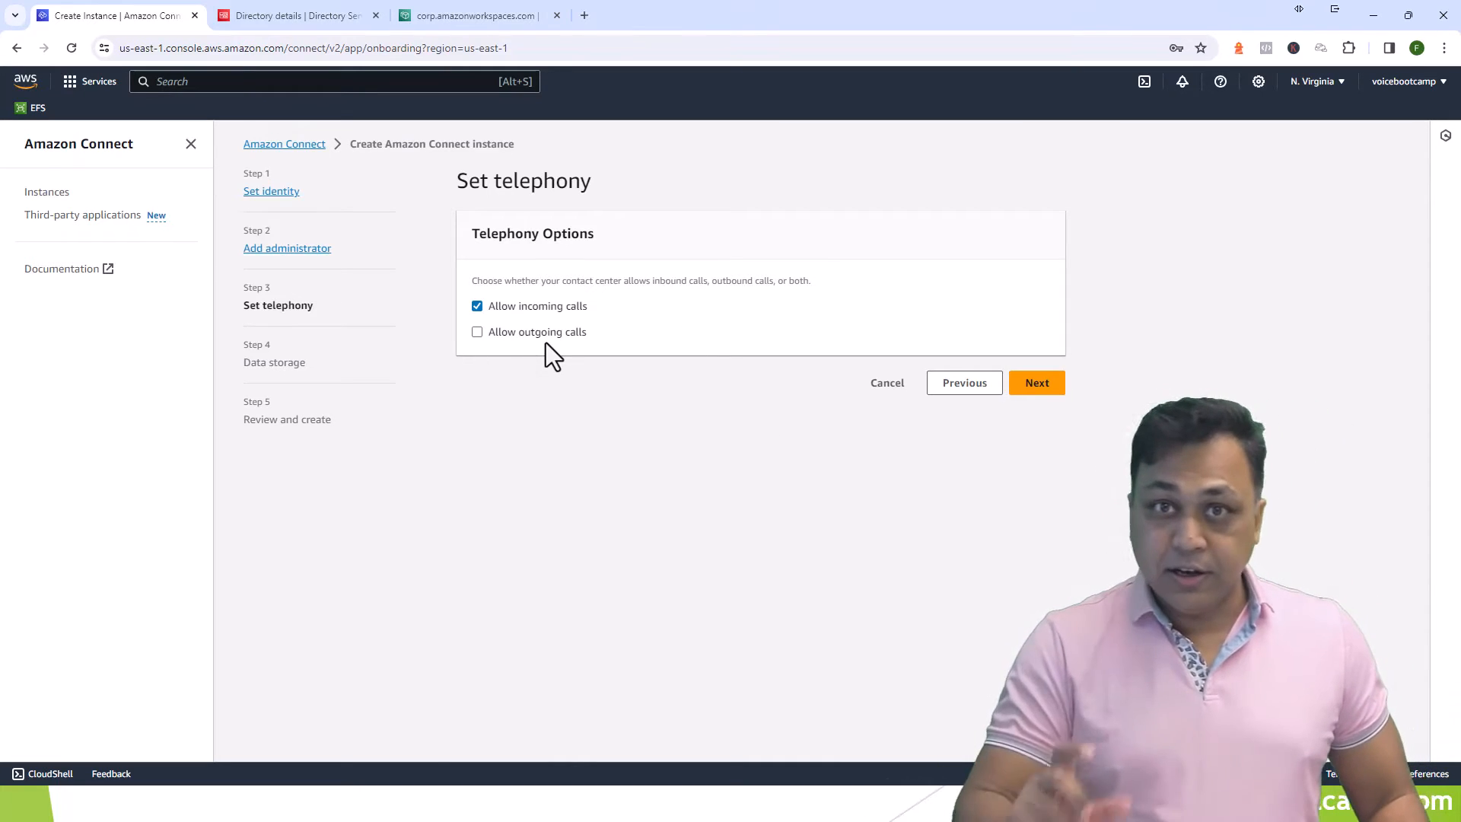
left_click(478, 332)
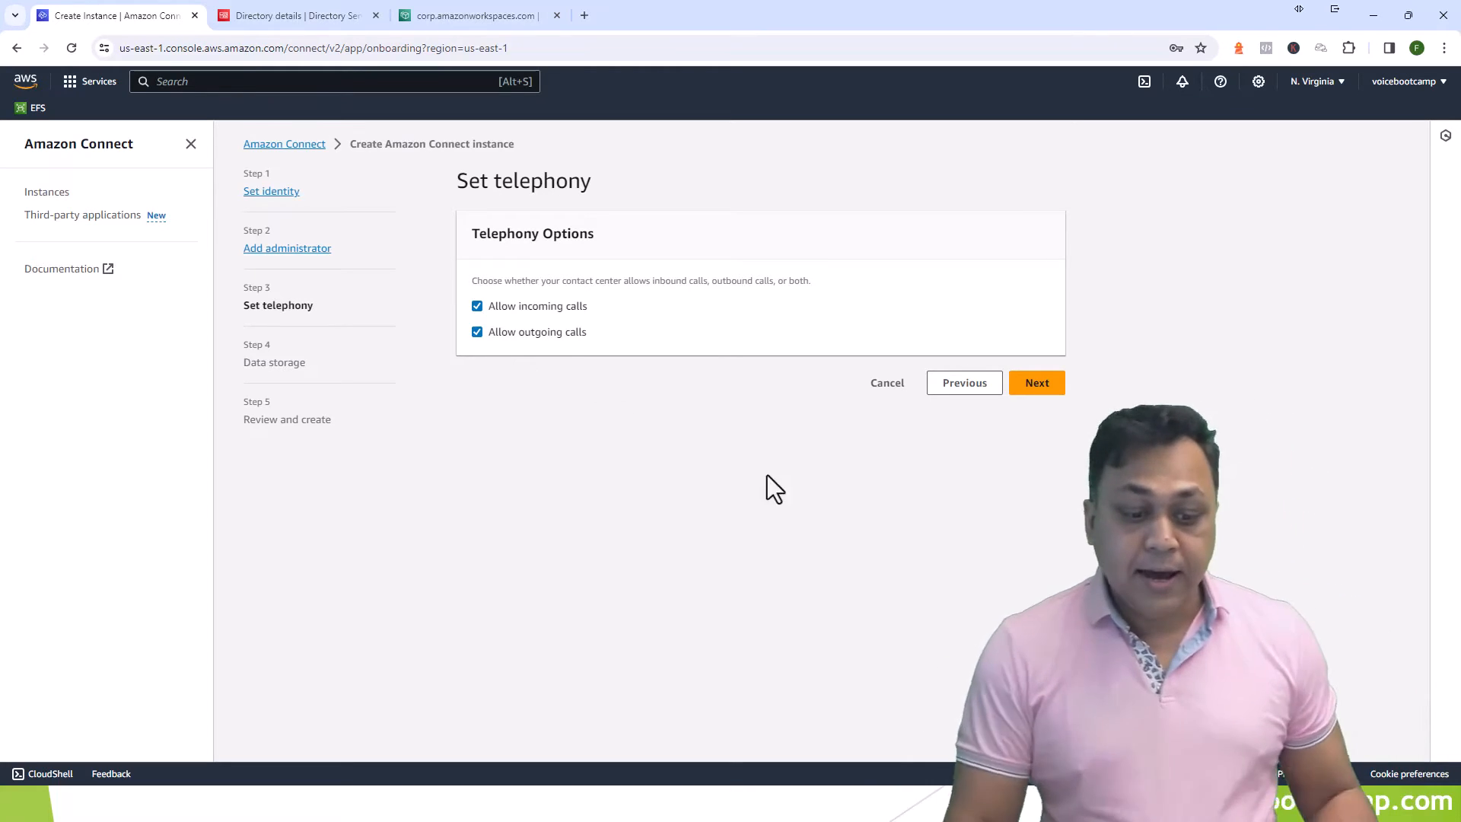
left_click(1037, 382)
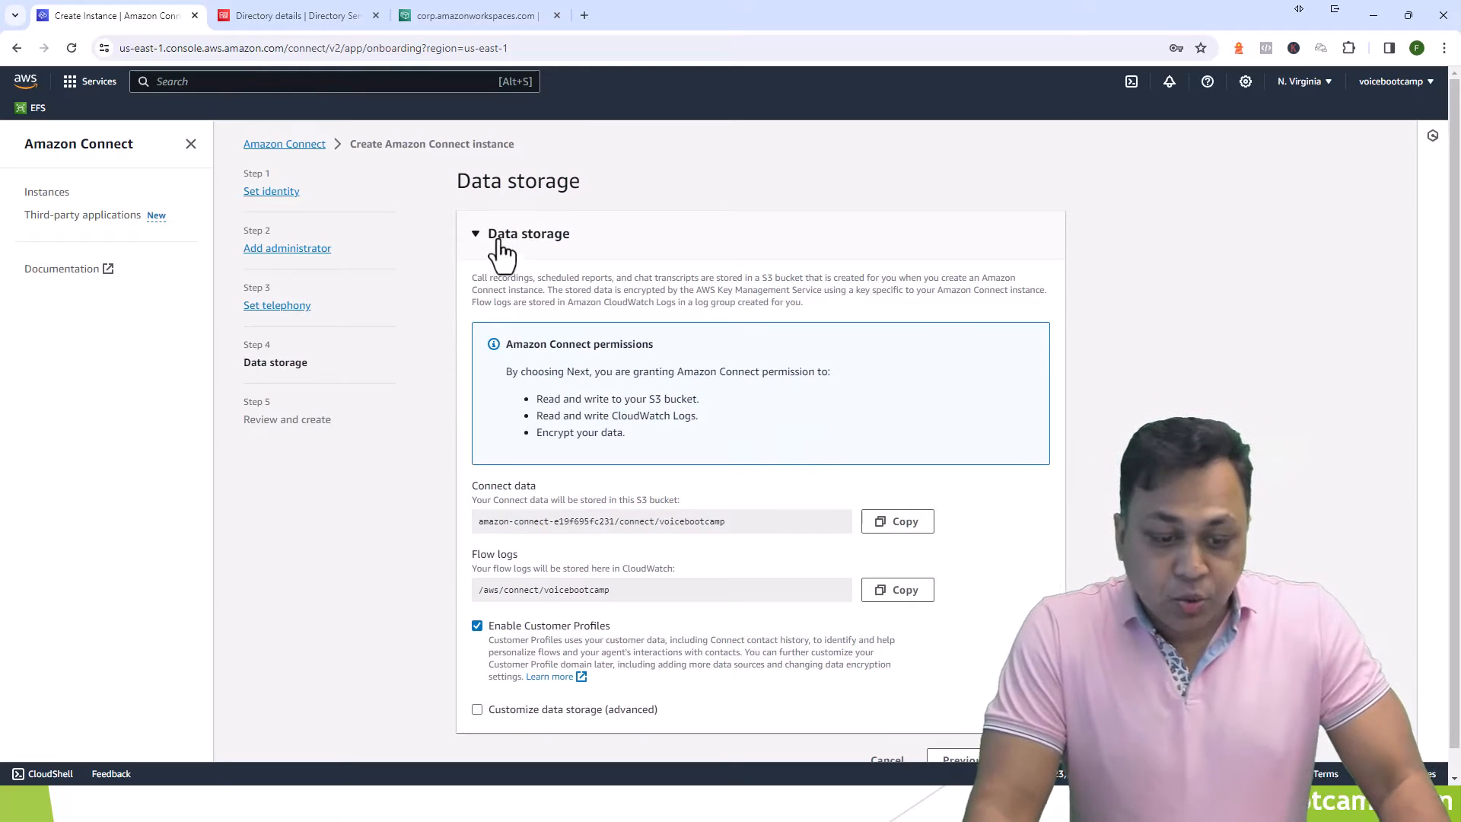
- Inspect the custom data storage options, then revert to defaults with Customer Profiles enabled
scroll(719, 364, "down", 1)
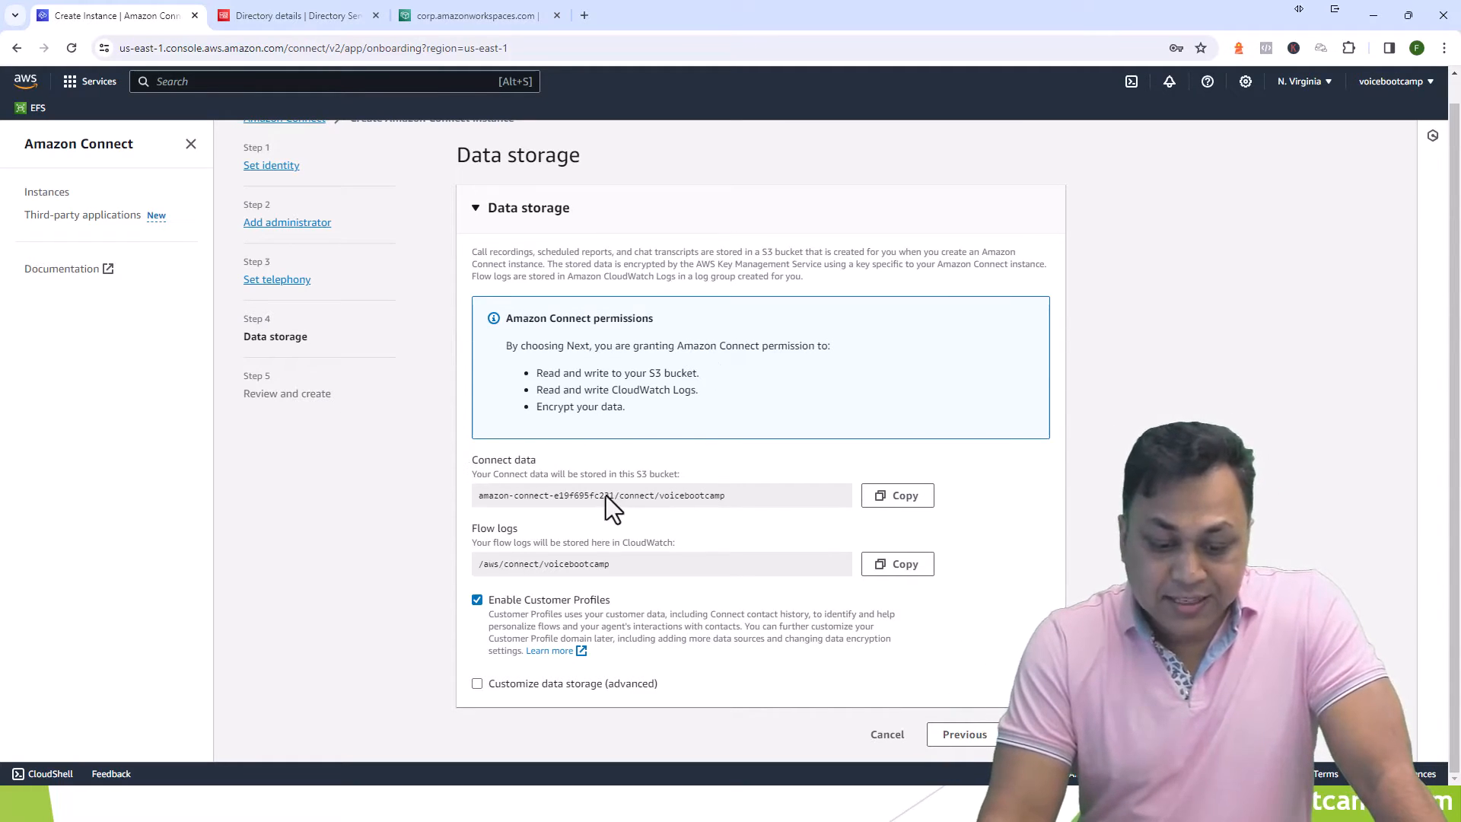
left_click_drag(513, 499, 554, 496)
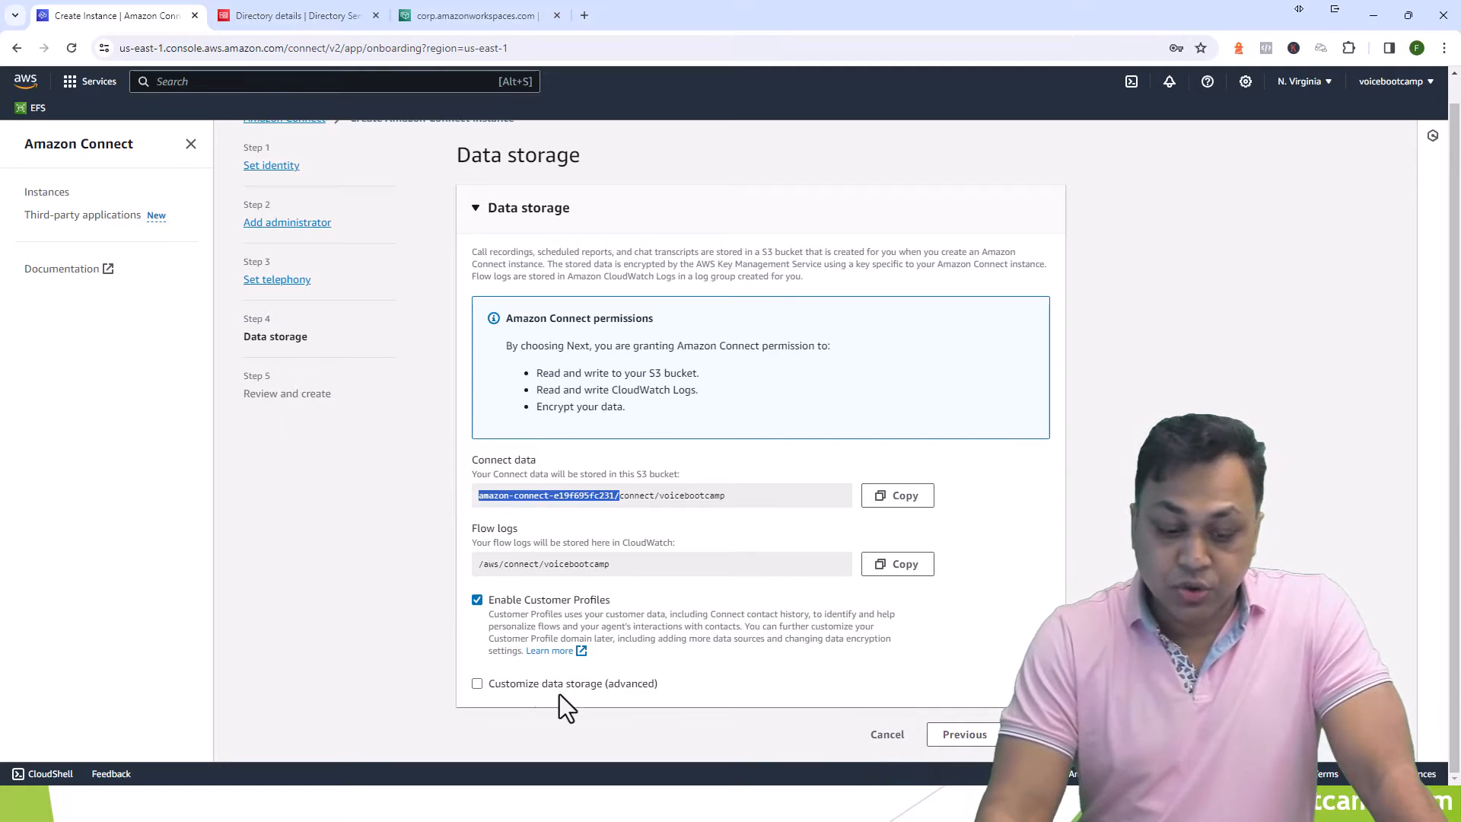
left_click(479, 684)
scroll(510, 692, "down", 5)
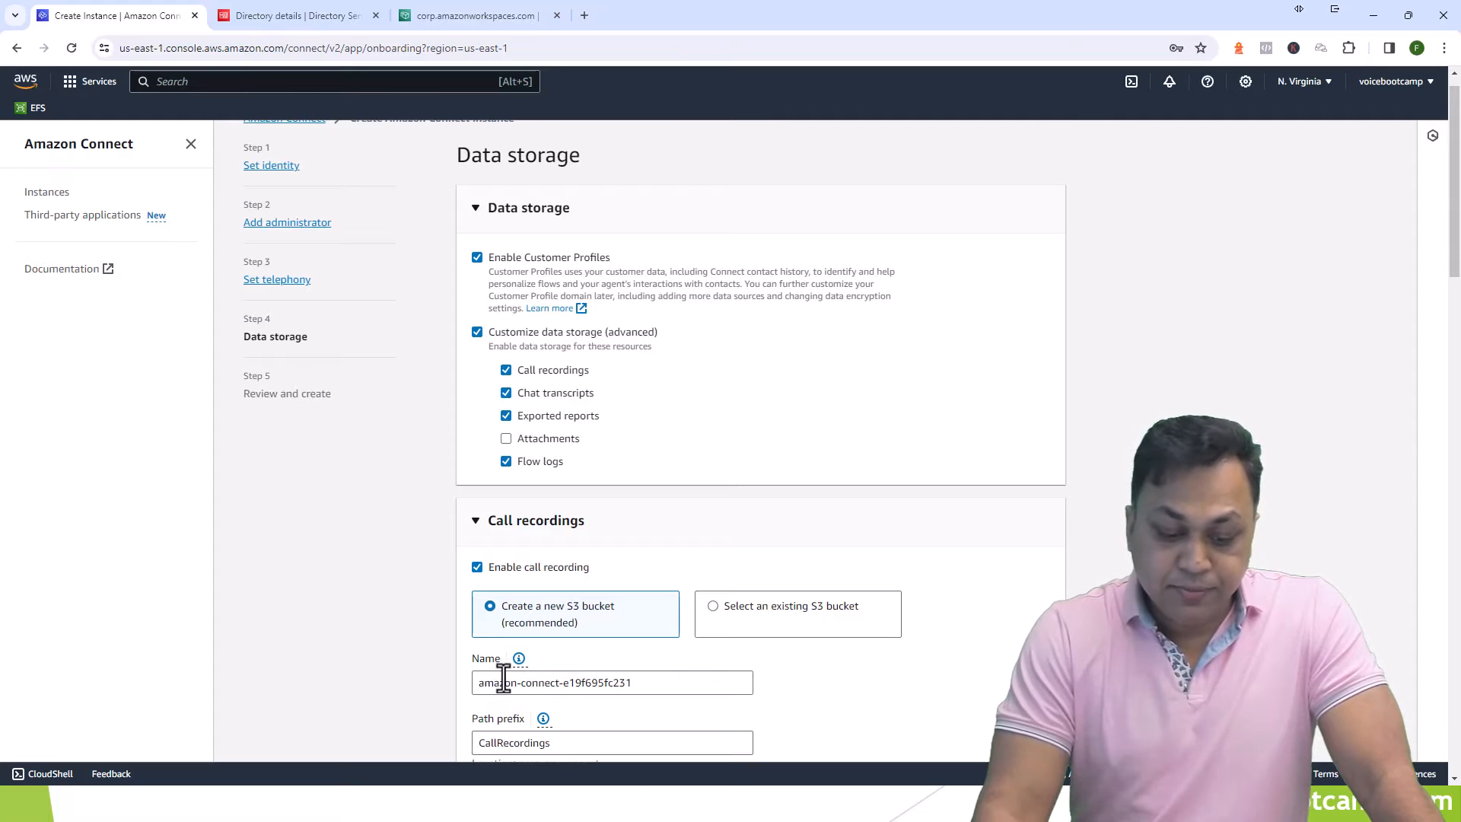
left_click_drag(482, 683, 533, 677)
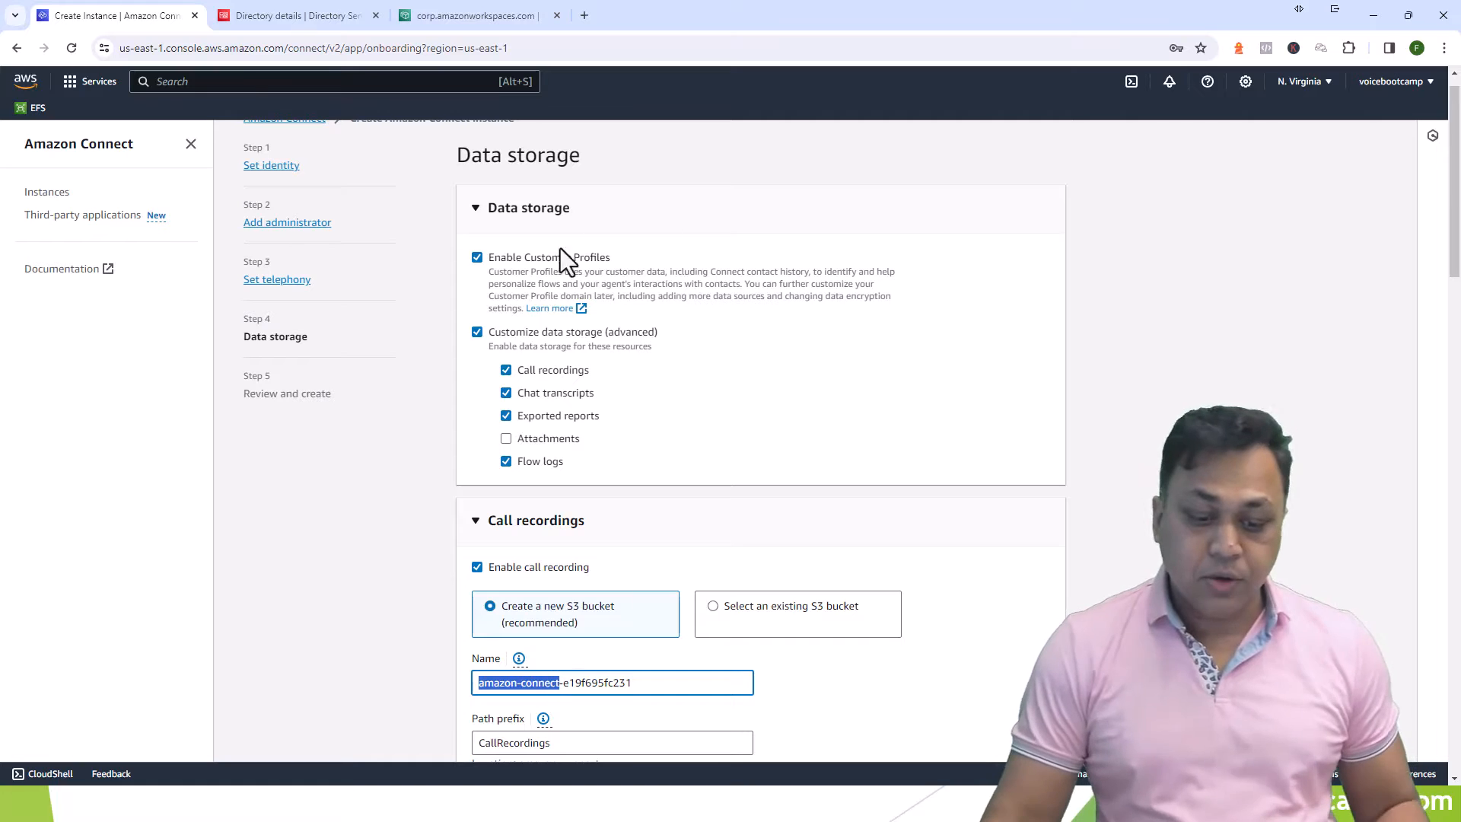
left_click(520, 263)
left_click(519, 263)
scroll(668, 408, "down", 3)
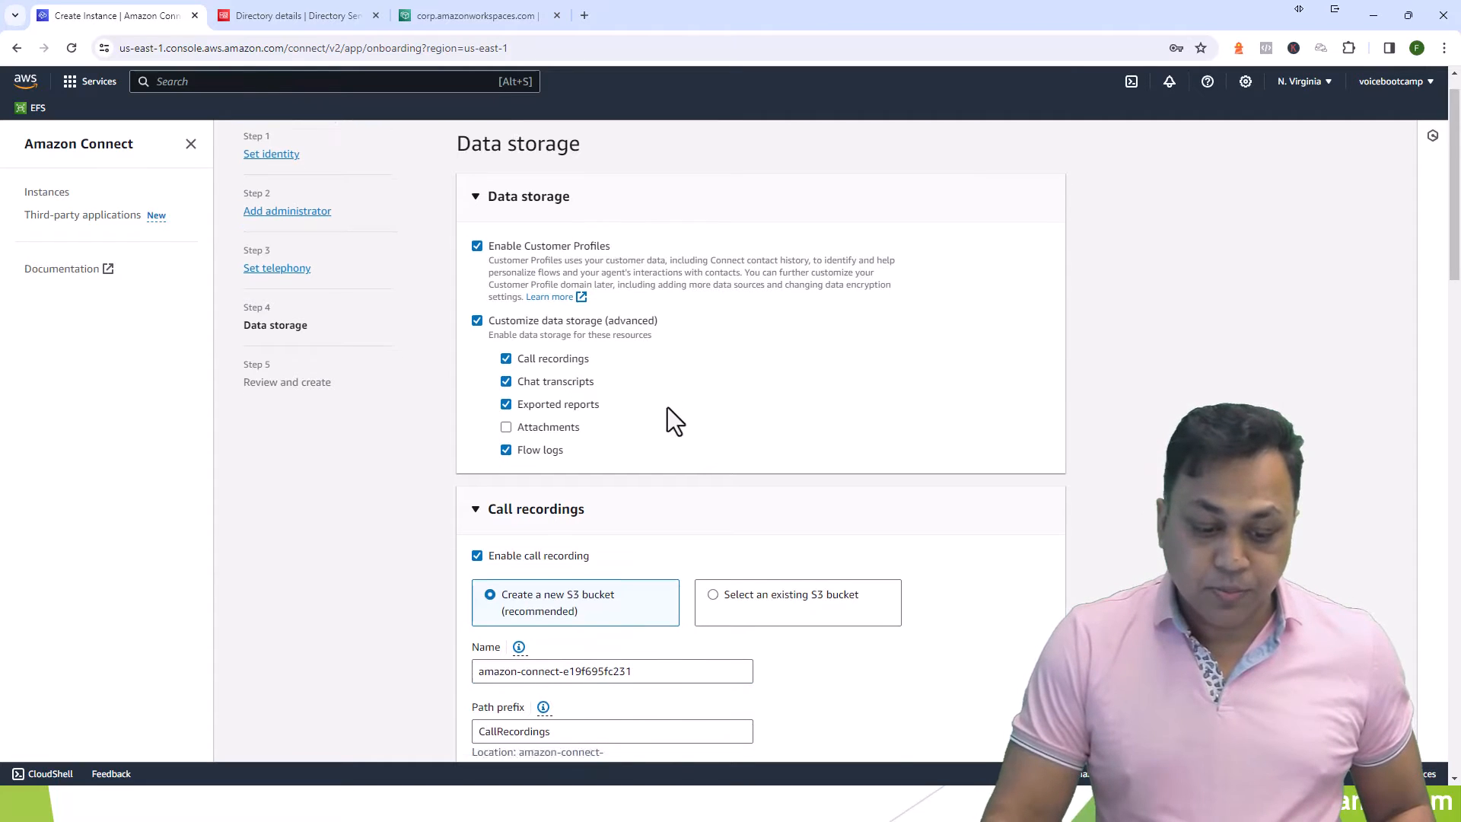
scroll(605, 331, "up", 2)
left_click(572, 258)
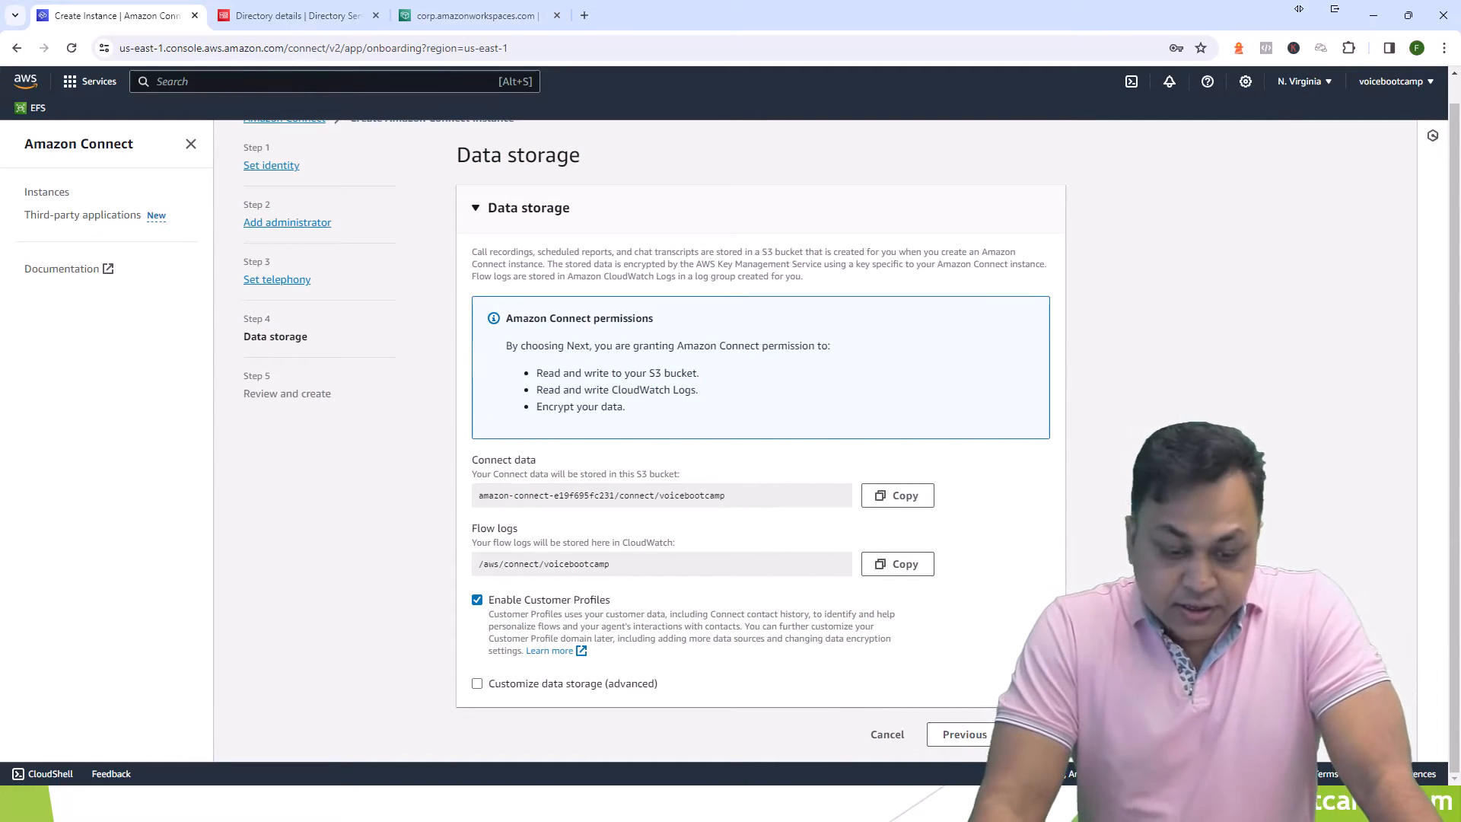
- Review all settings and submit the instance for creation
left_click(1038, 734)
scroll(738, 449, "down", 7)
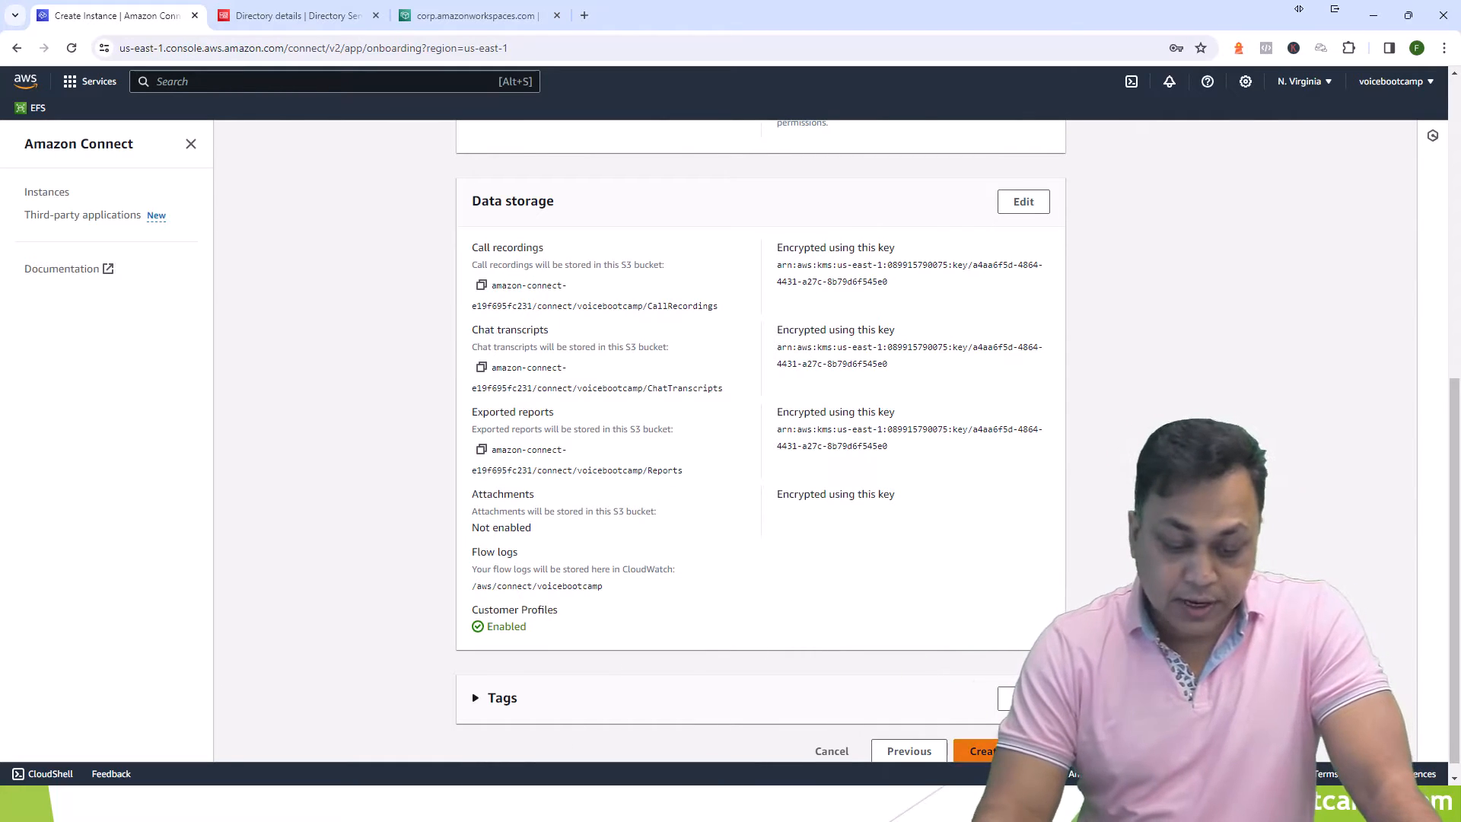
left_click(1009, 751)
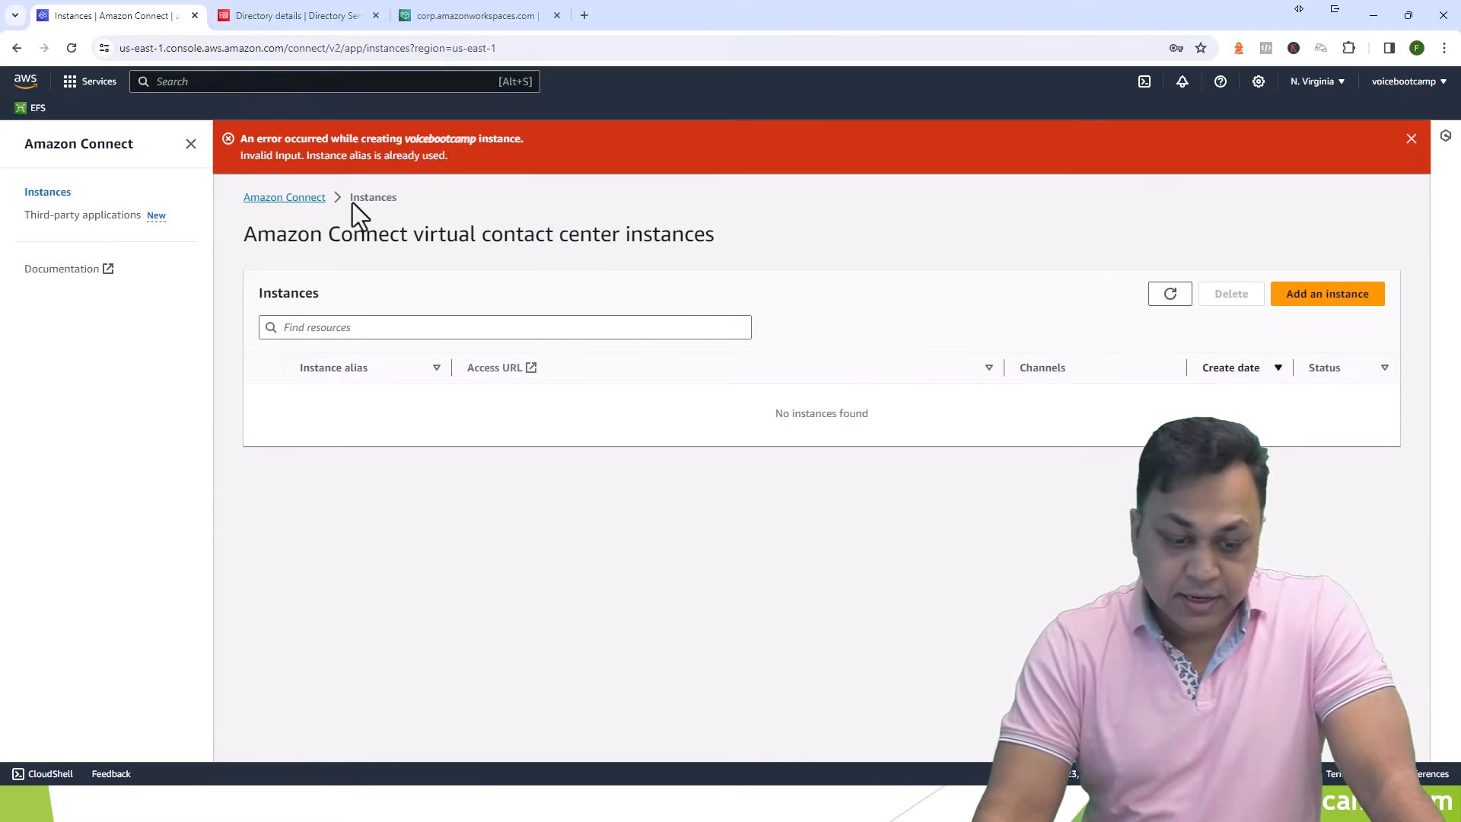
- After the alias-in-use error, refresh the empty Instances list and begin a new instance
left_click_drag(233, 168, 470, 166)
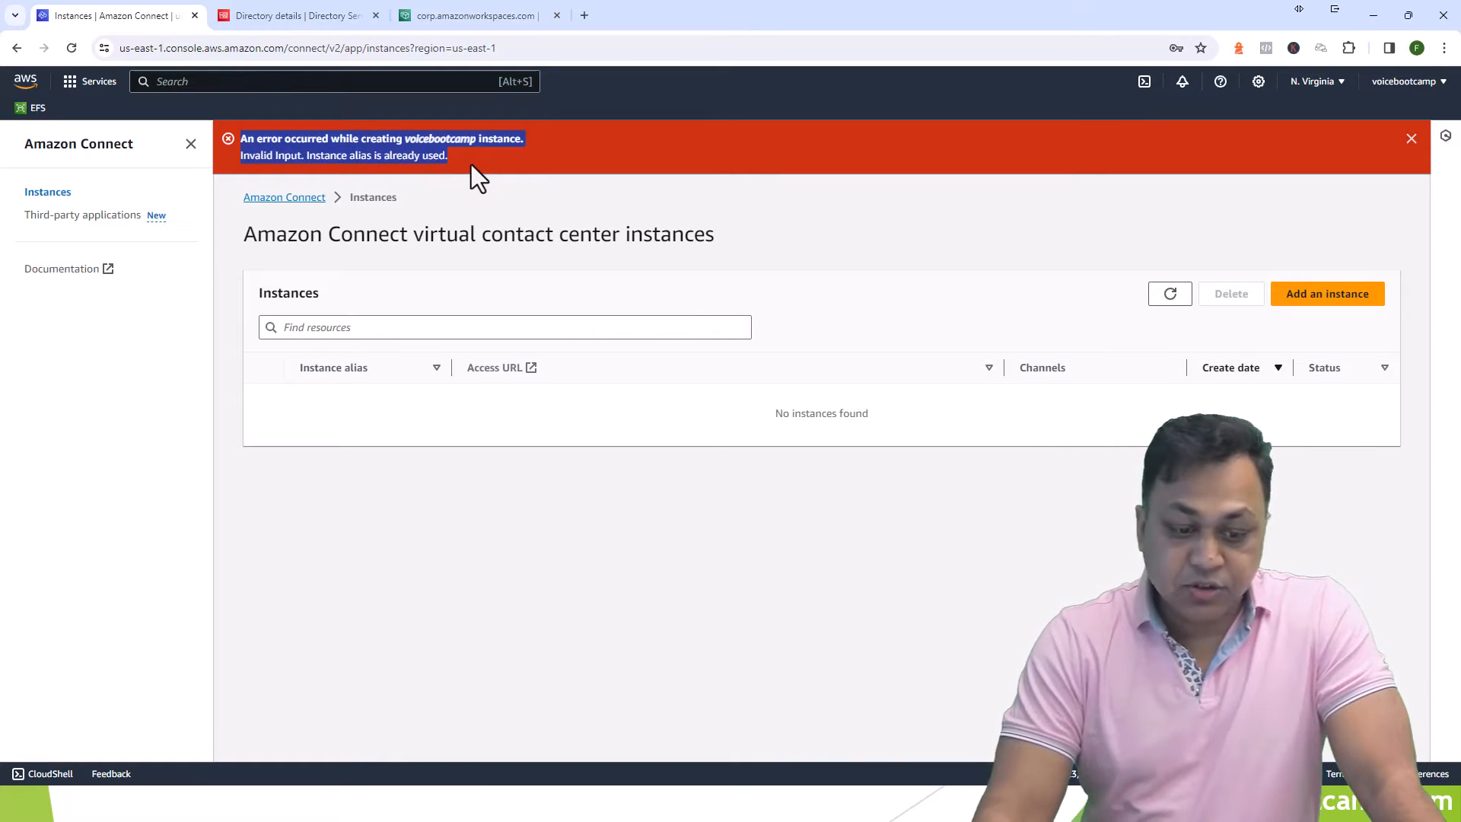
left_click(1162, 296)
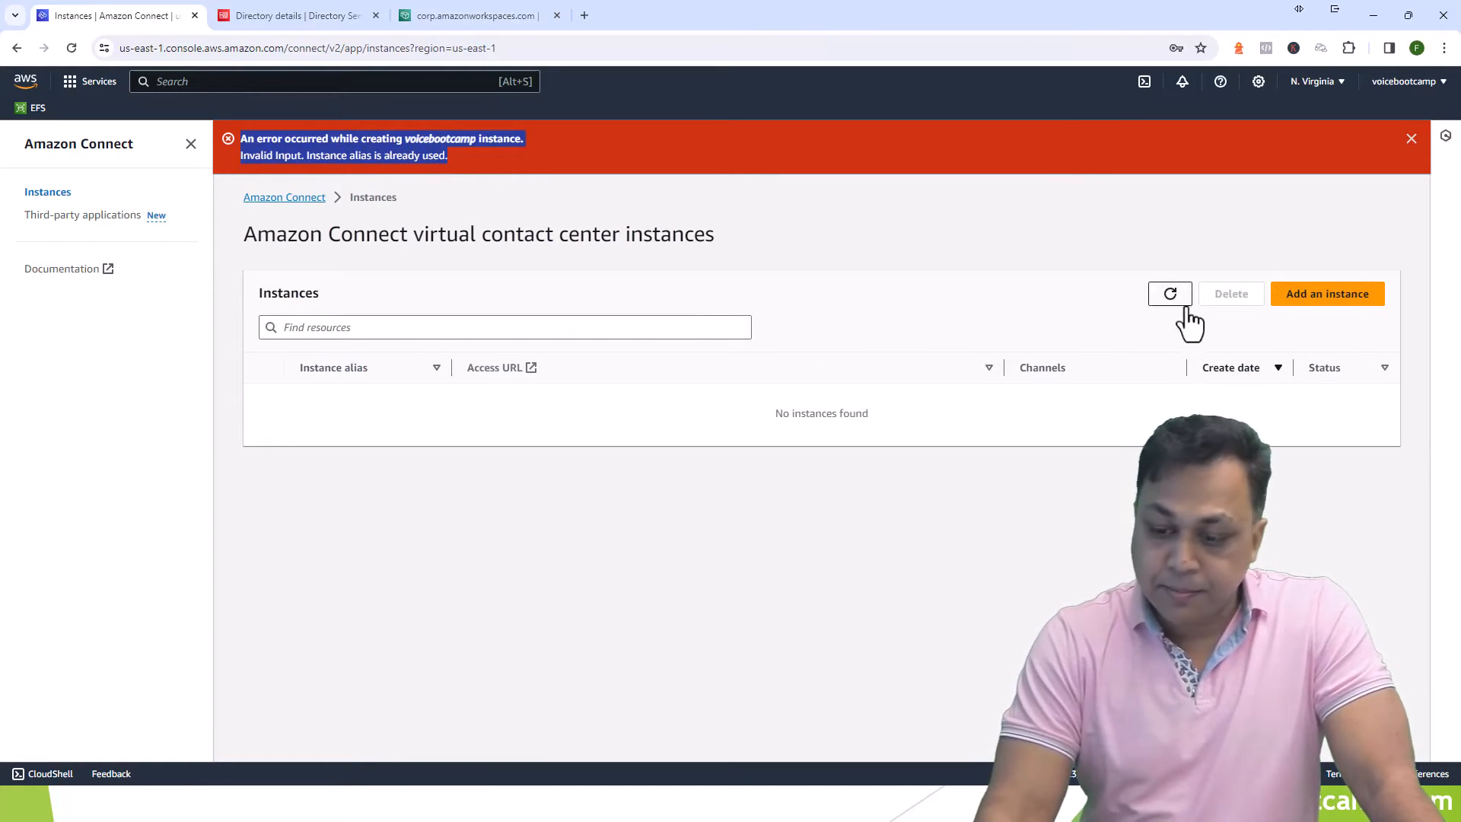
left_click(708, 323)
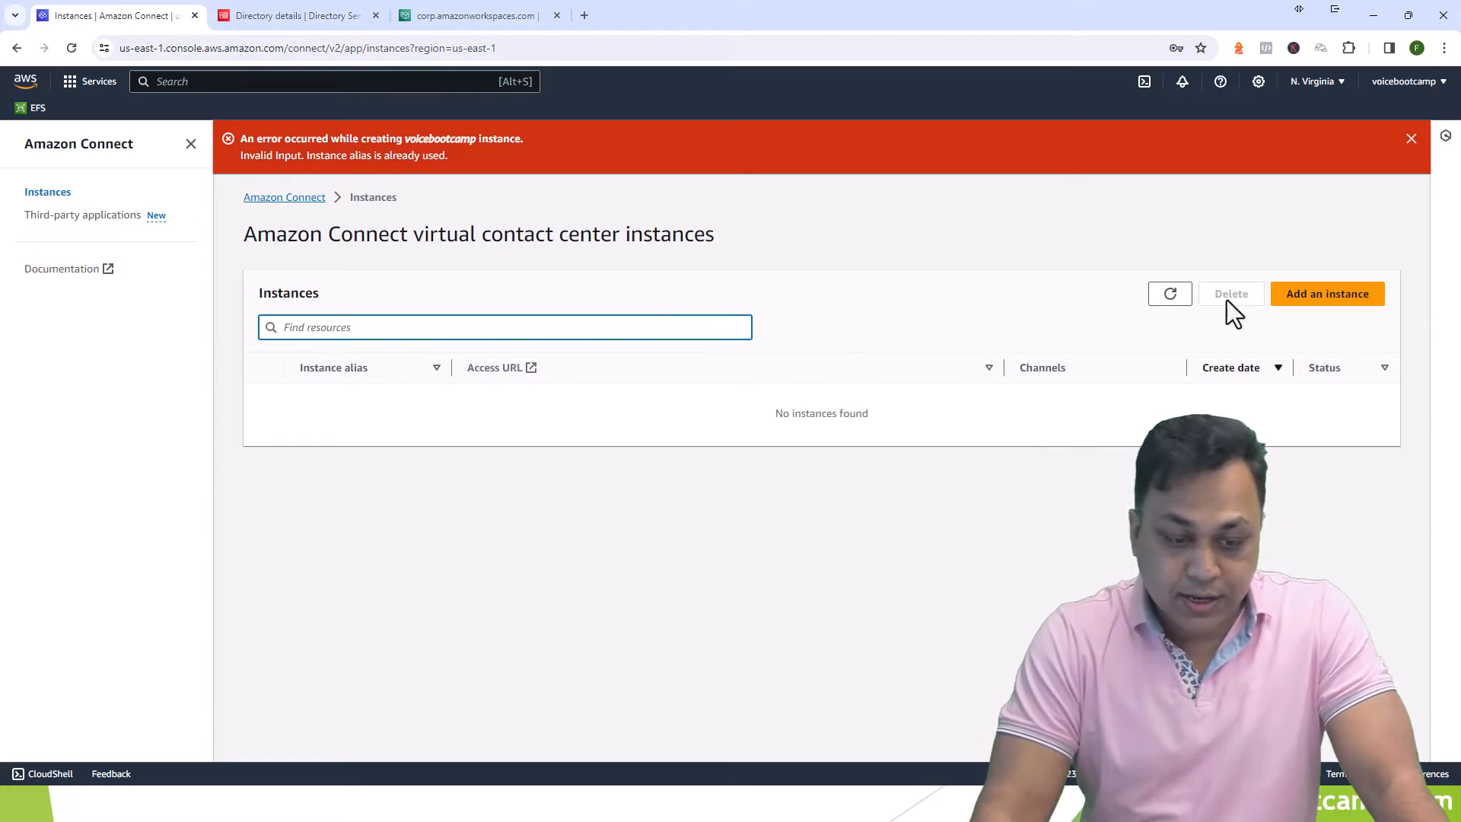
left_click(1295, 310)
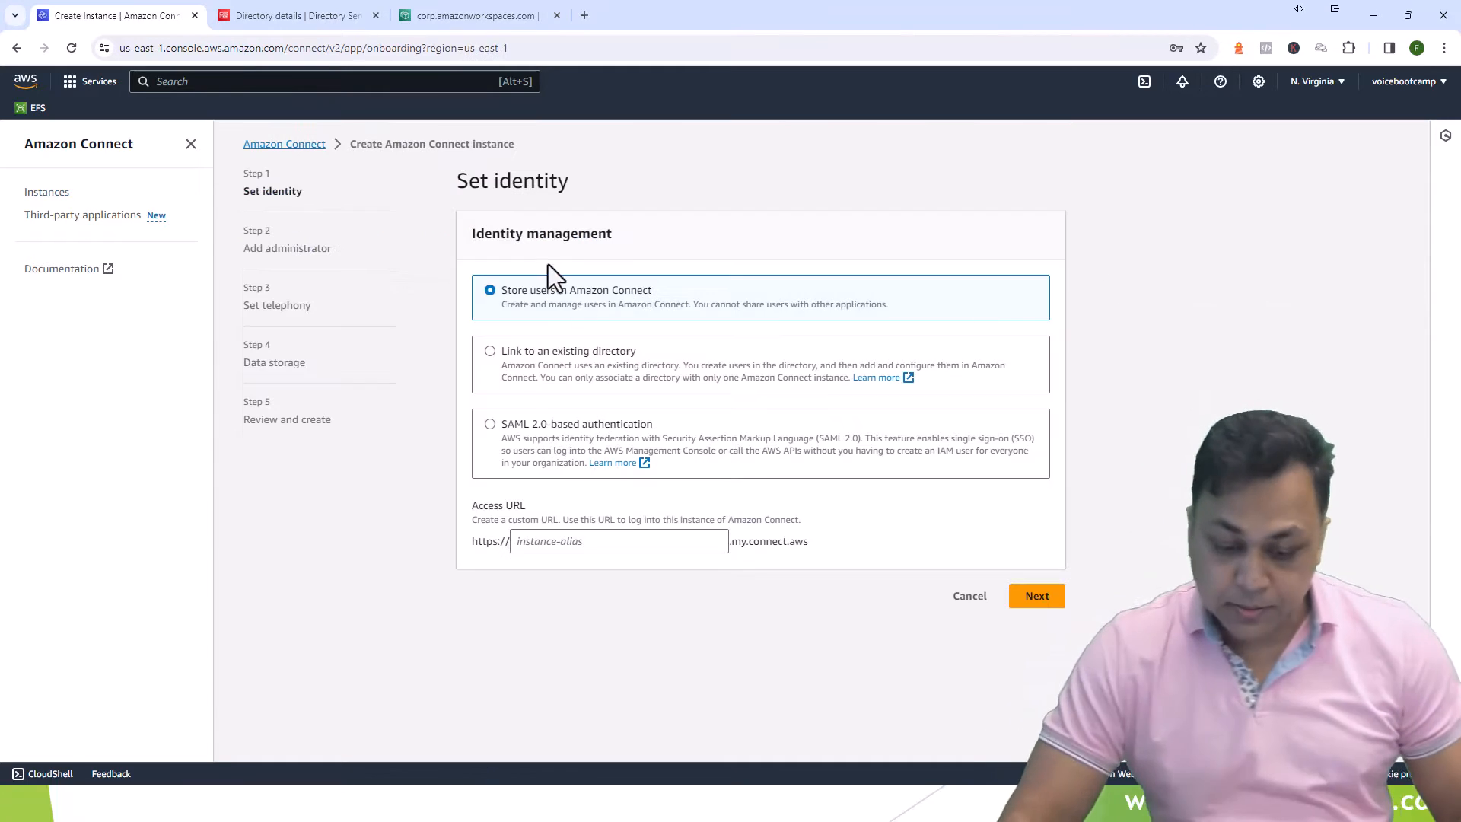
- Set the access URL alias to vbcpod and proceed to the administrator step
left_click(626, 533)
type("vbc")
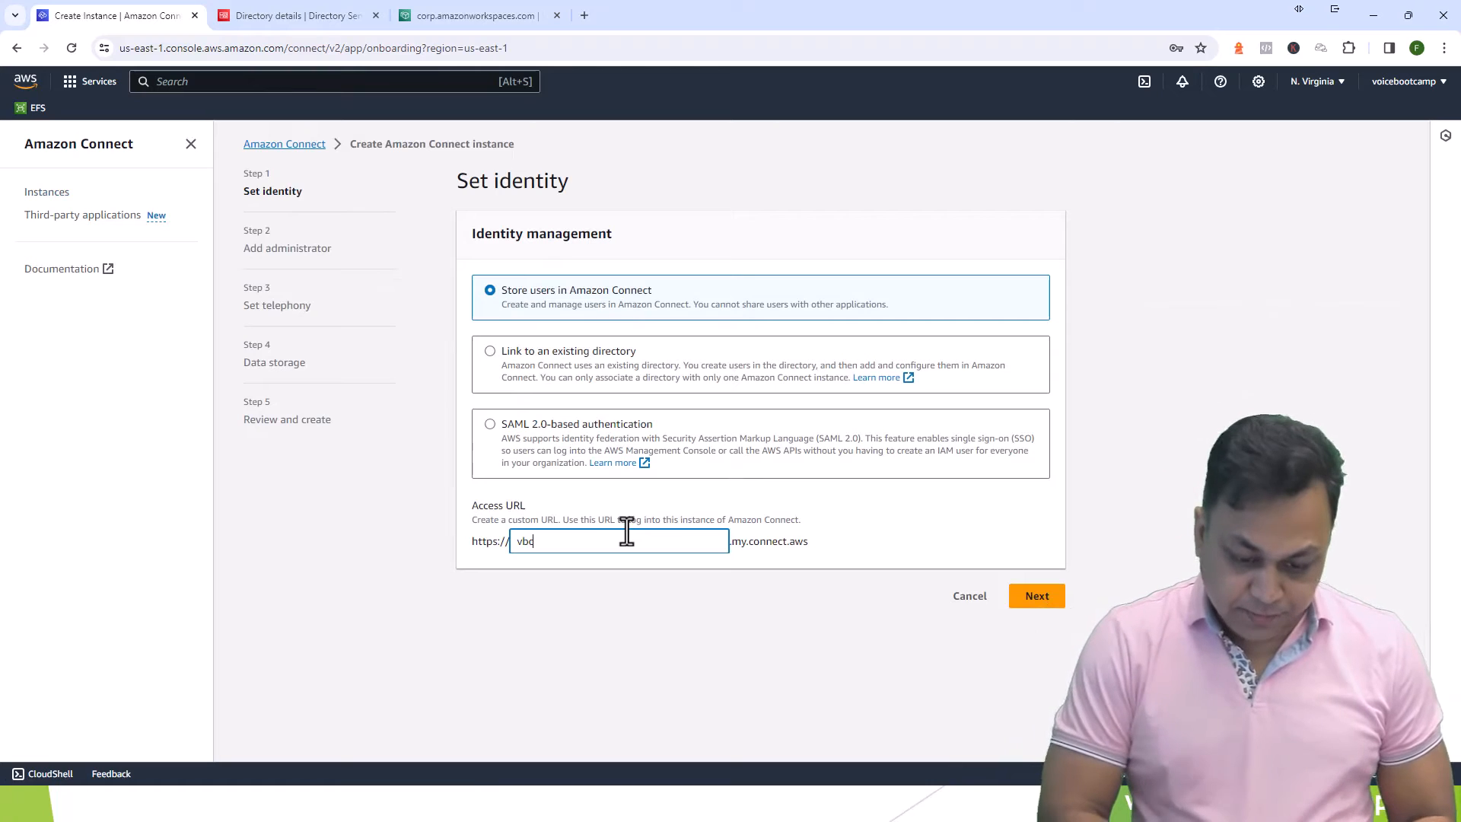
type("po")
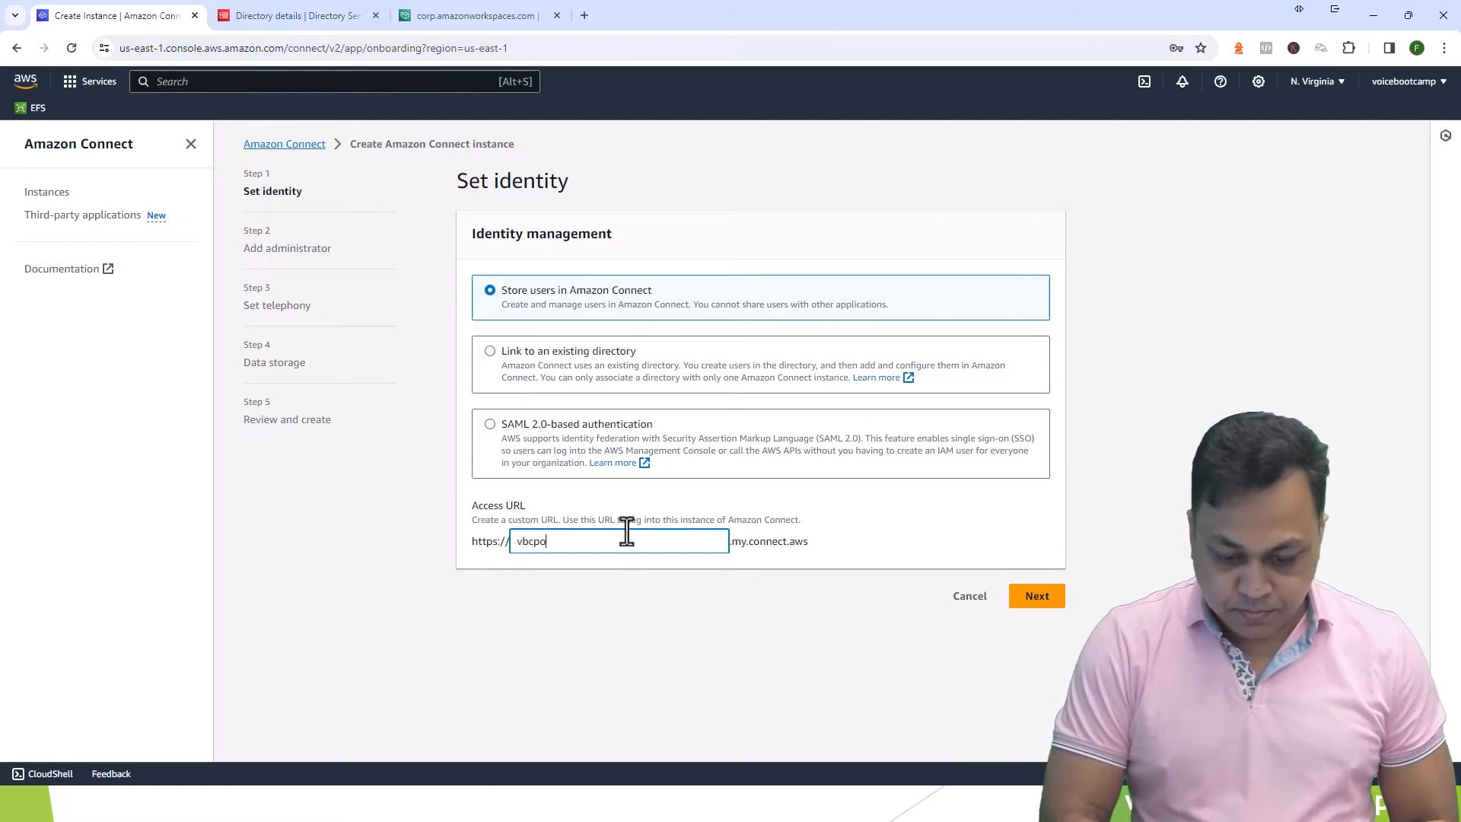
type("d")
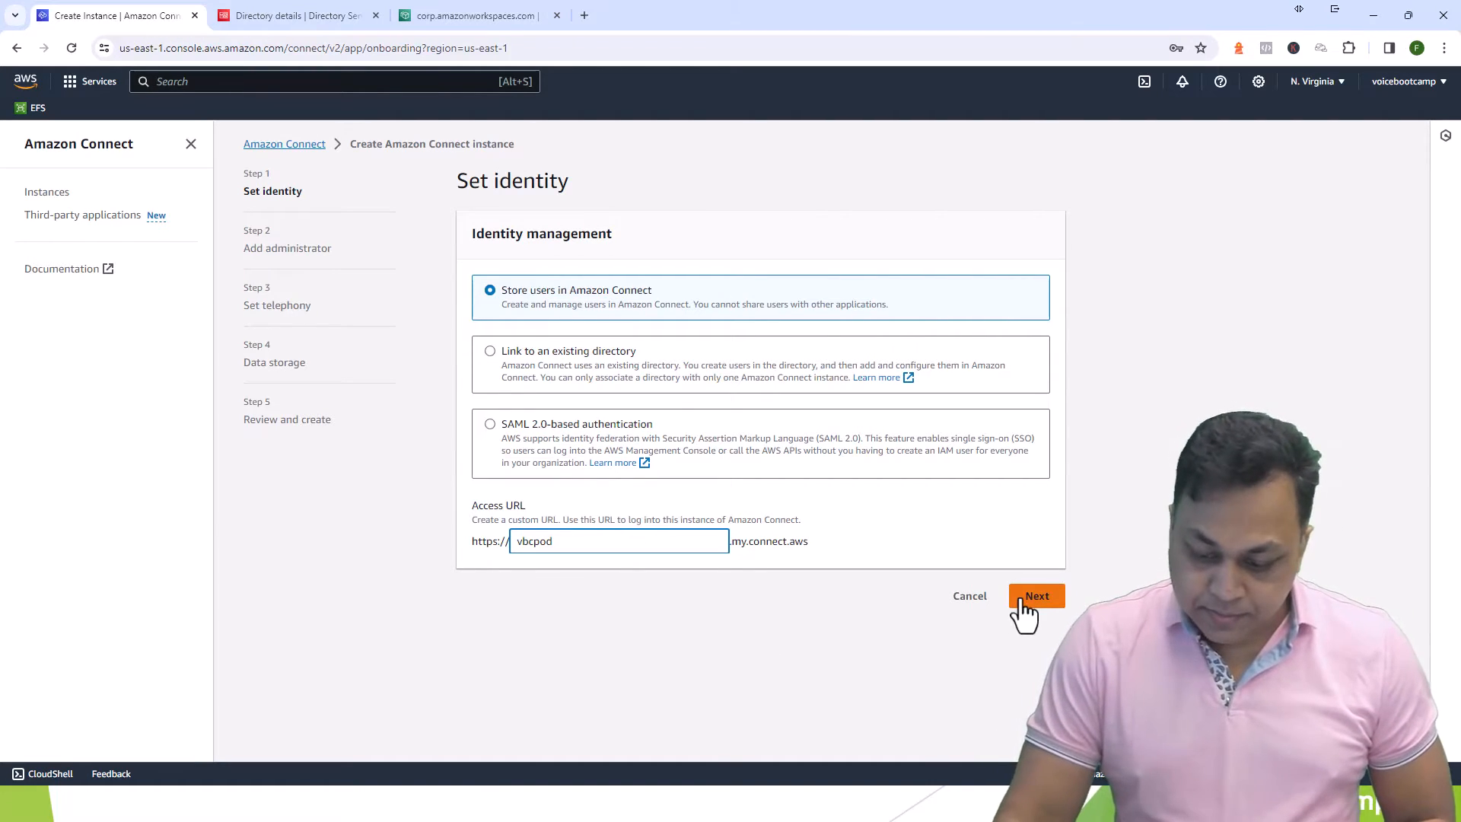
left_click(1022, 602)
- Enter the administrator's first and last name, correcting the first name entry
left_click(542, 447)
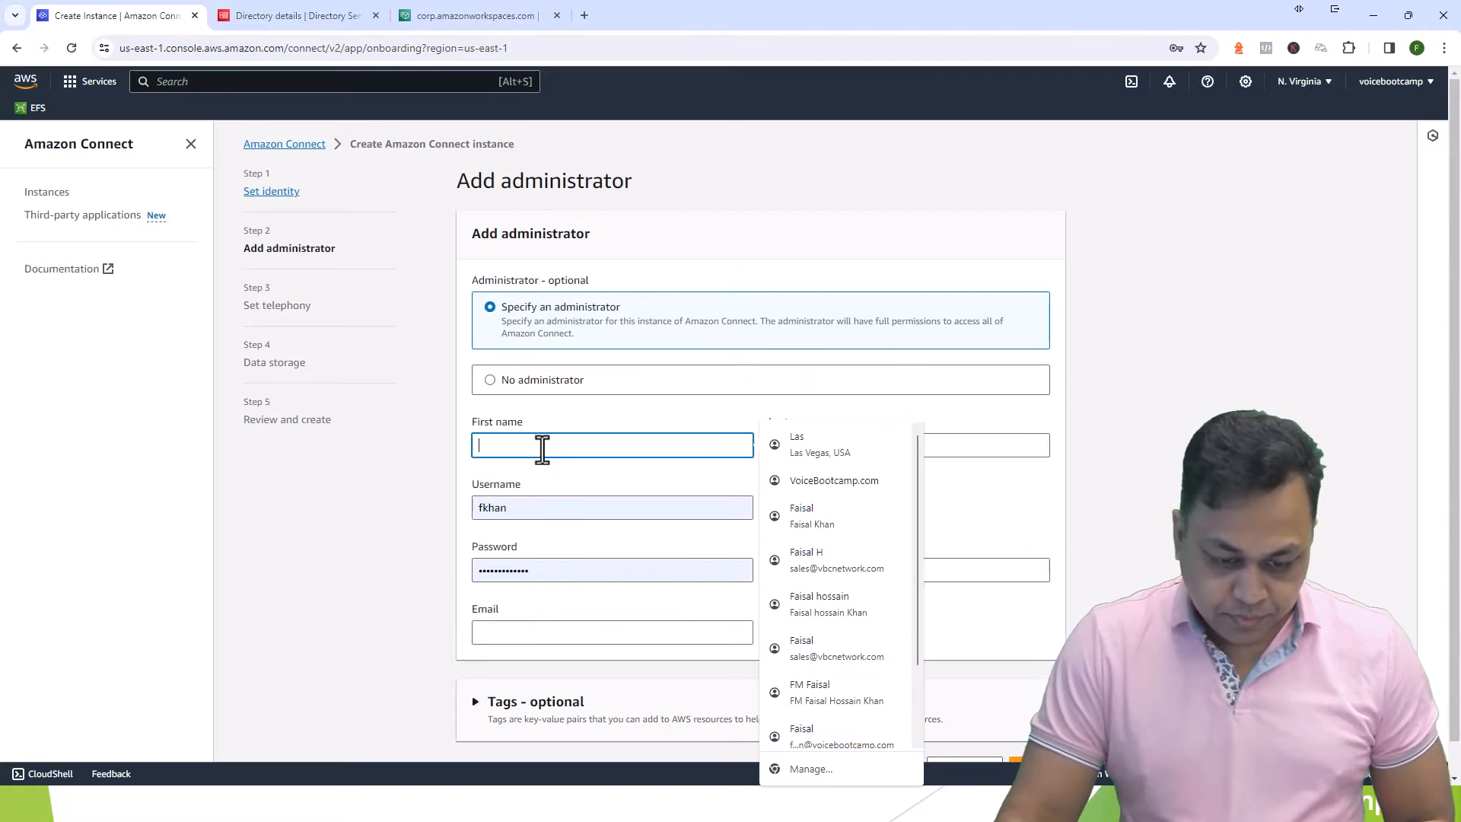
key("Tab")
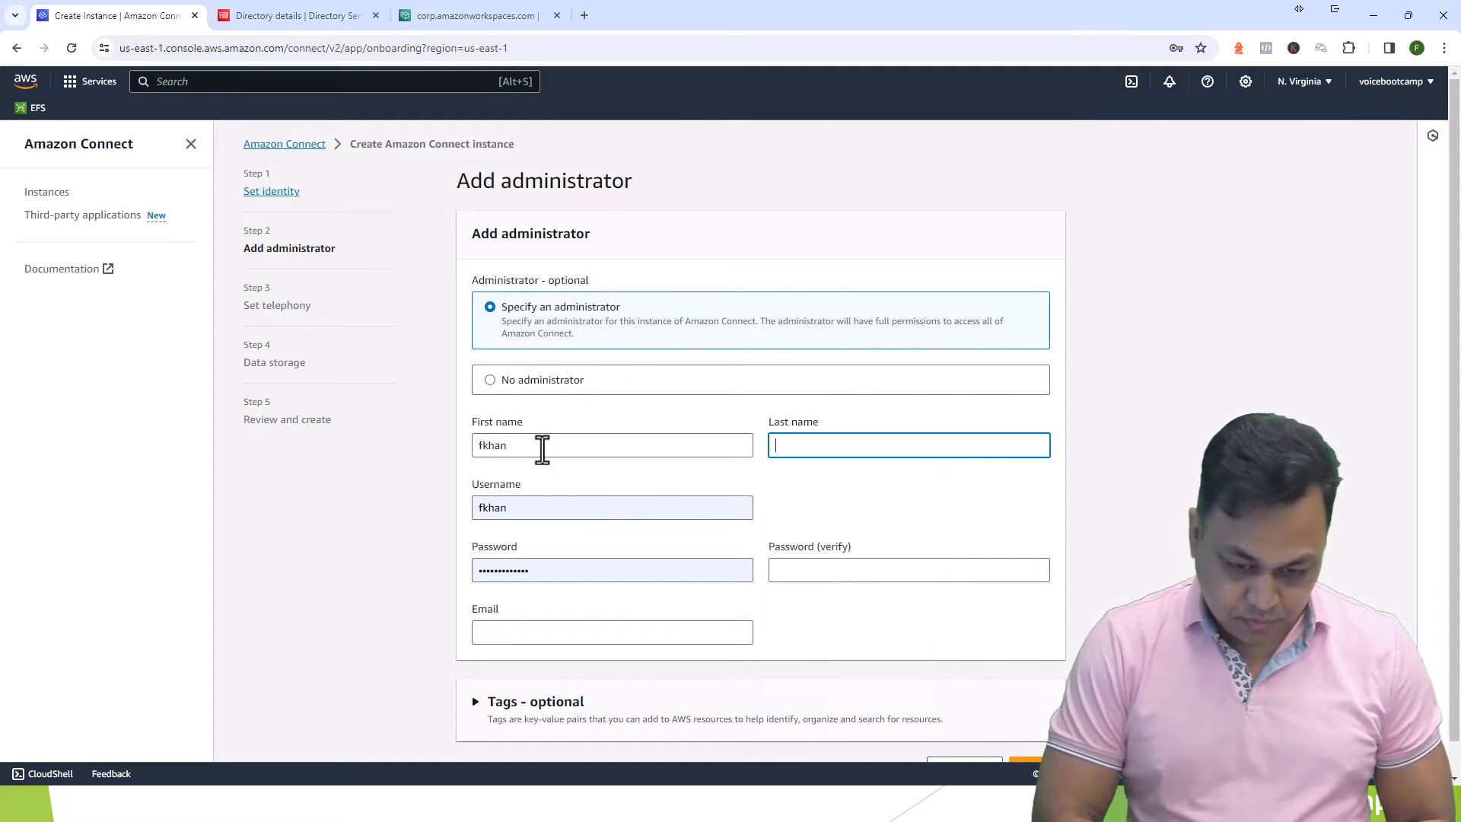
double_click(542, 447)
key("Tab")
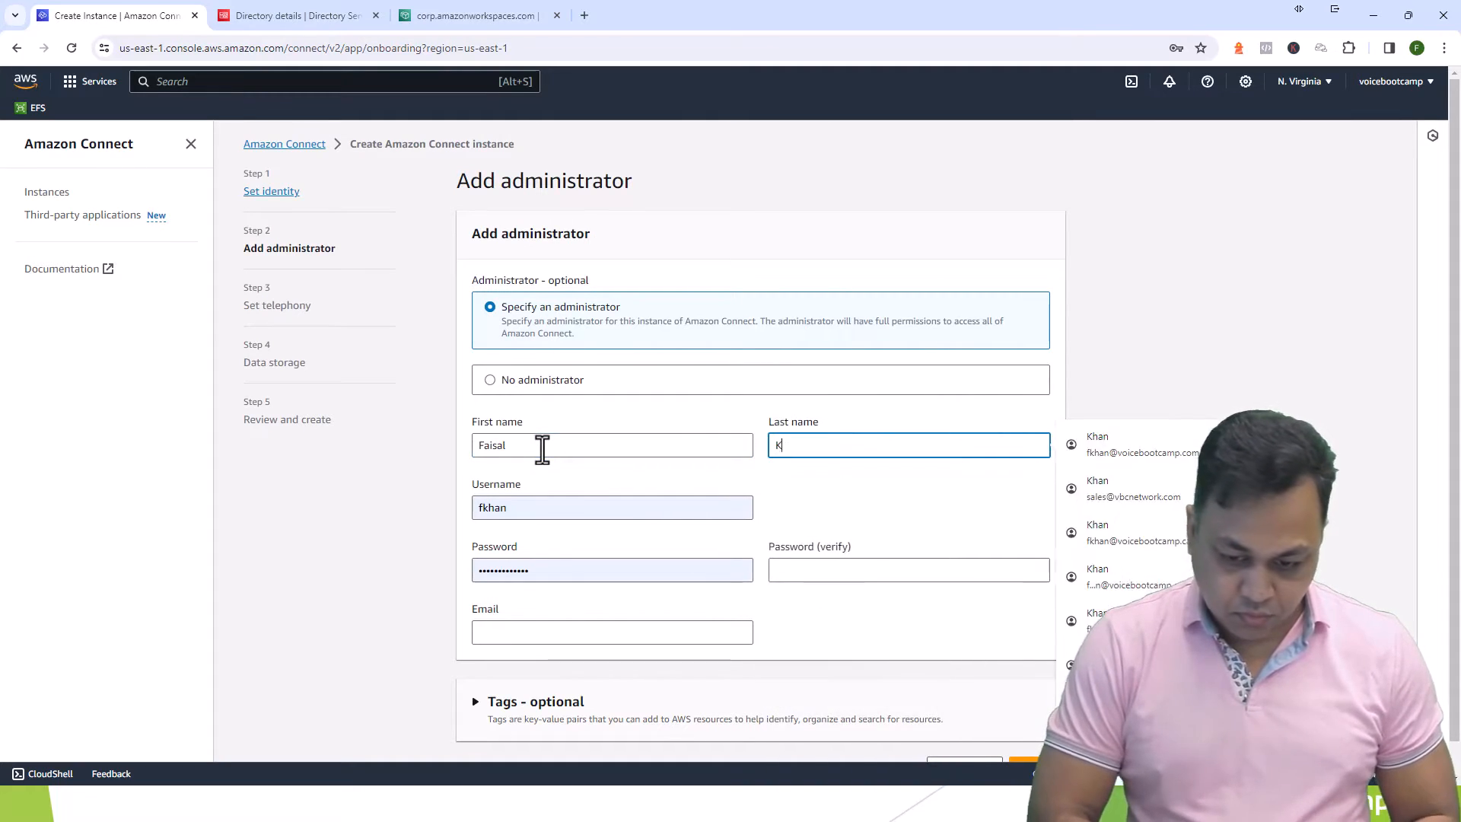
key("Tab")
key("Tab")
key("Tab")
- Set and confirm the administrator password and fill in the administrator's e-mail
key("shift+Tab")
key("BackSpace")
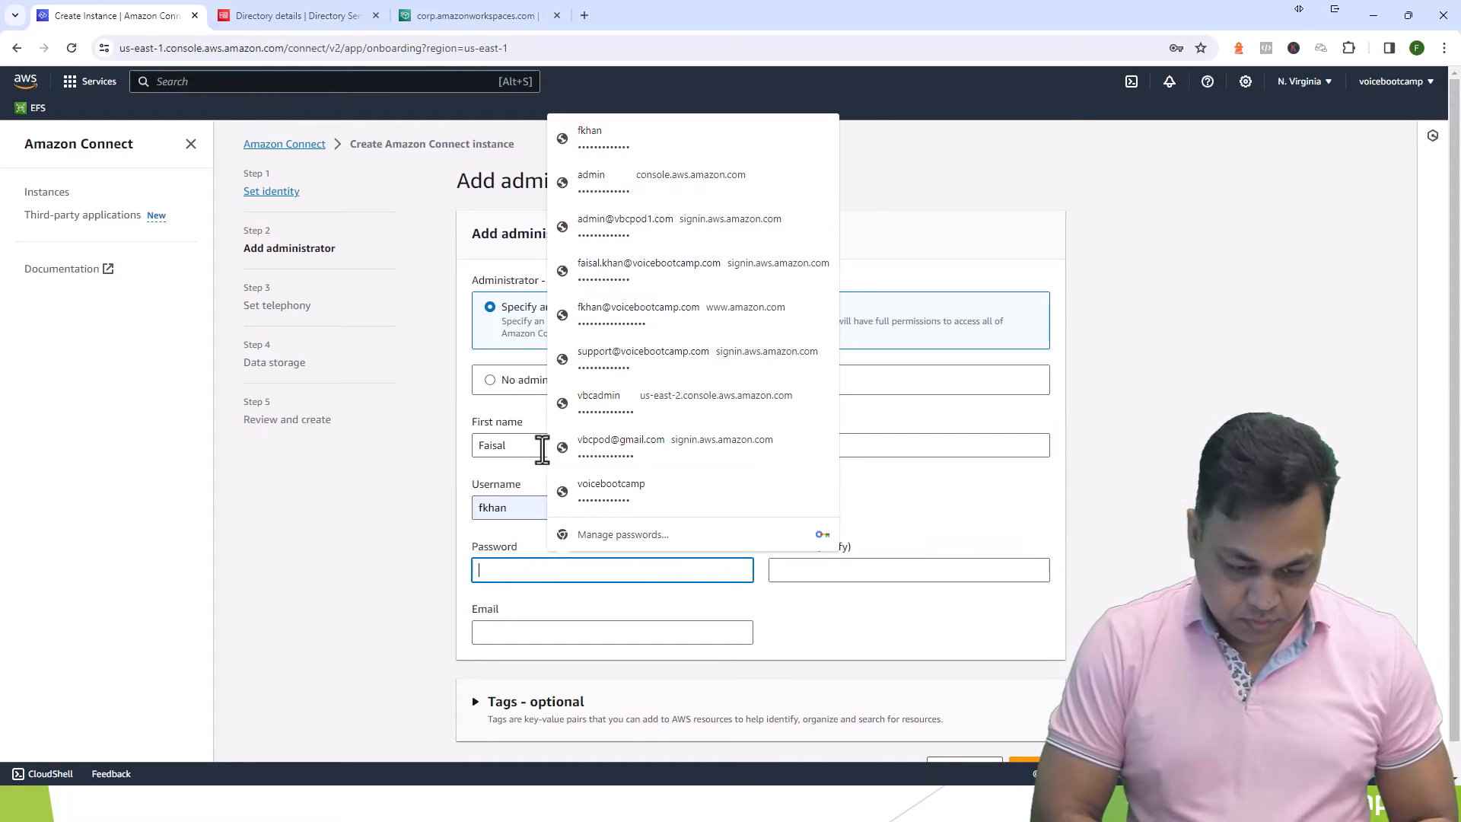
type("••••••••")
key("BackSpace")
key("BackSpace")
key("BackSpace")
key("BackSpace")
key("BackSpace")
key("BackSpace")
key("BackSpace")
key("BackSpace")
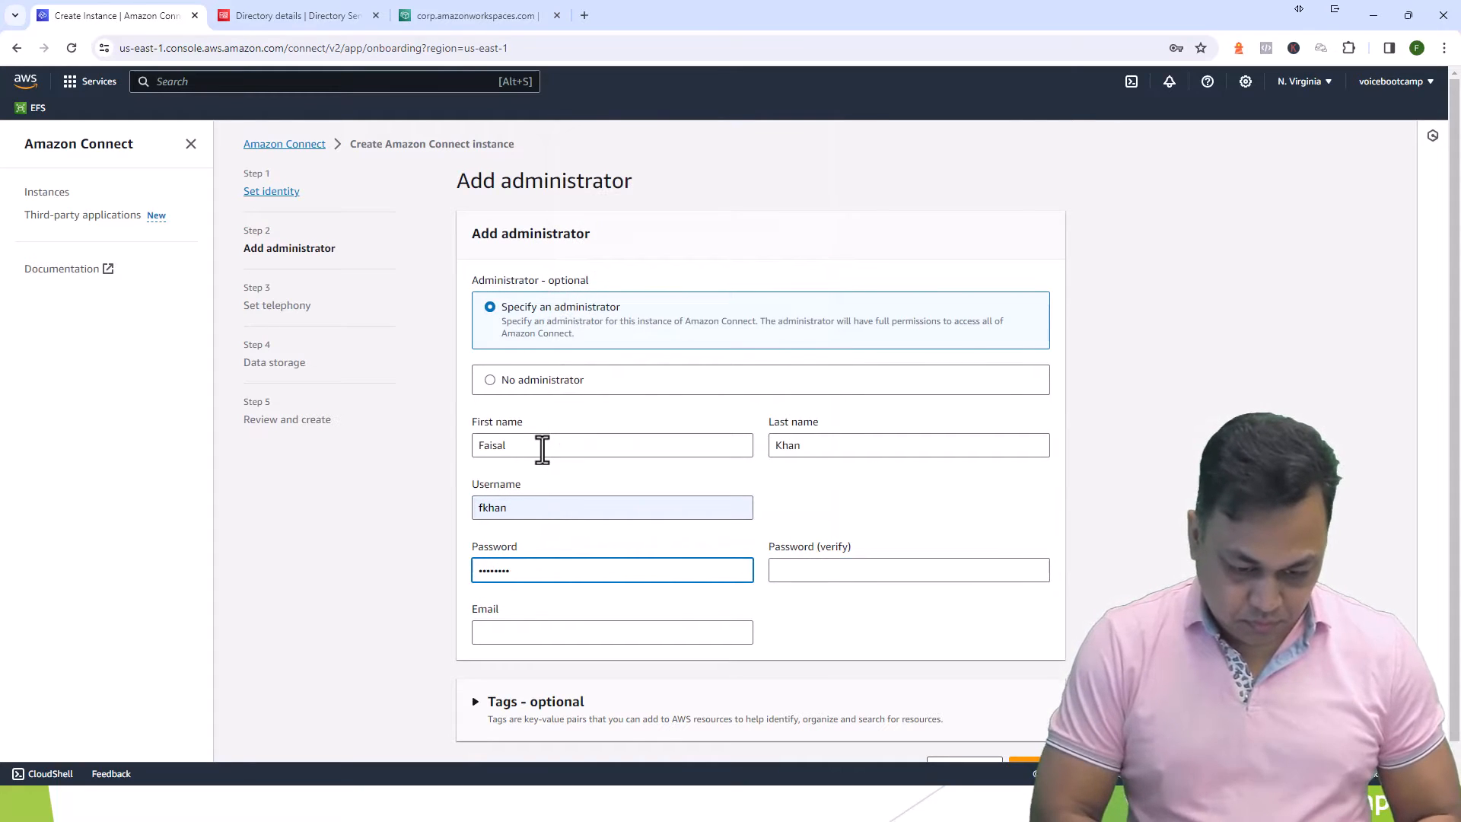
type("•••••••••")
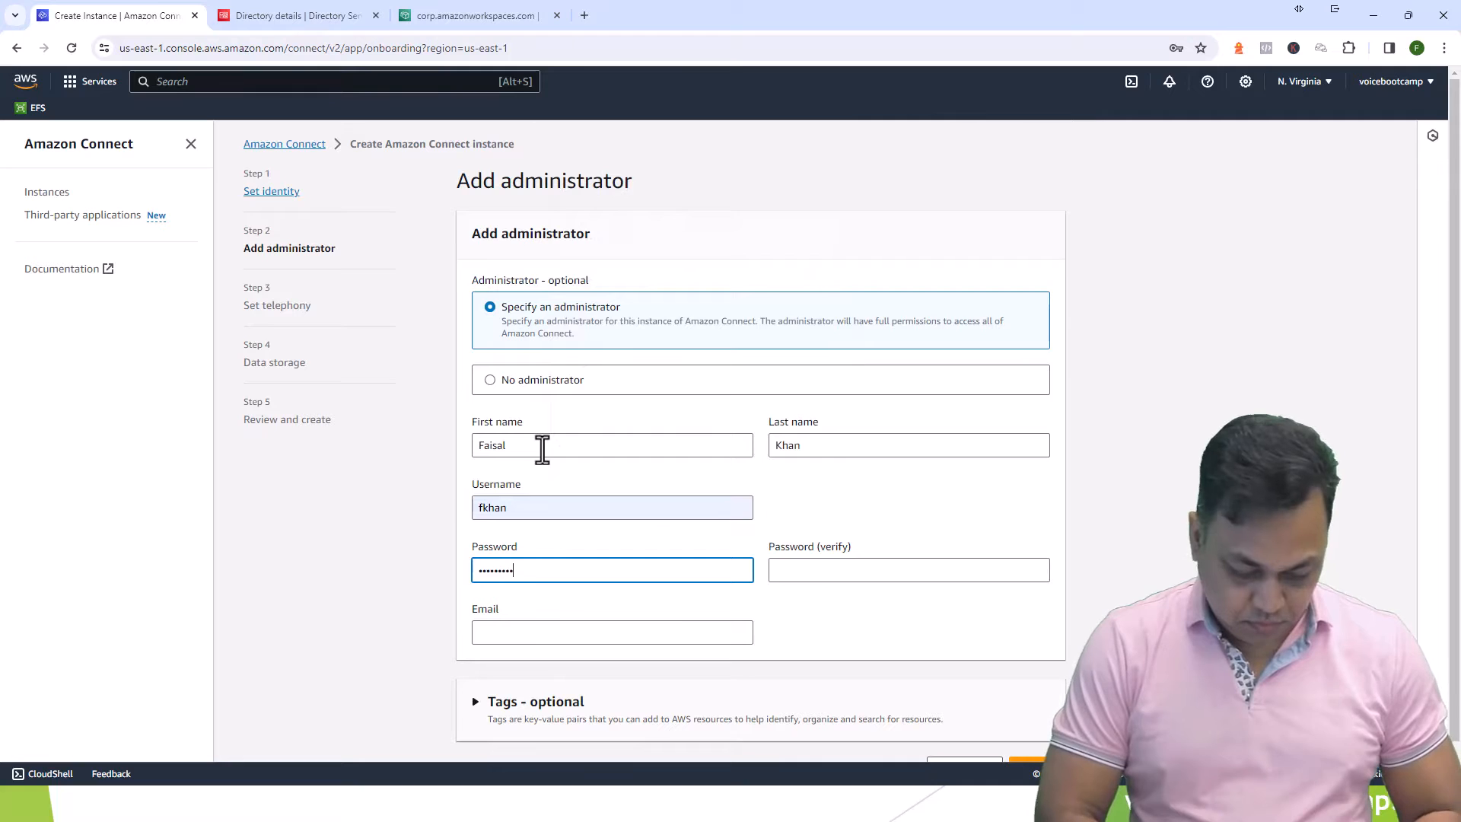
type("••••")
key("Tab")
type("••••••••")
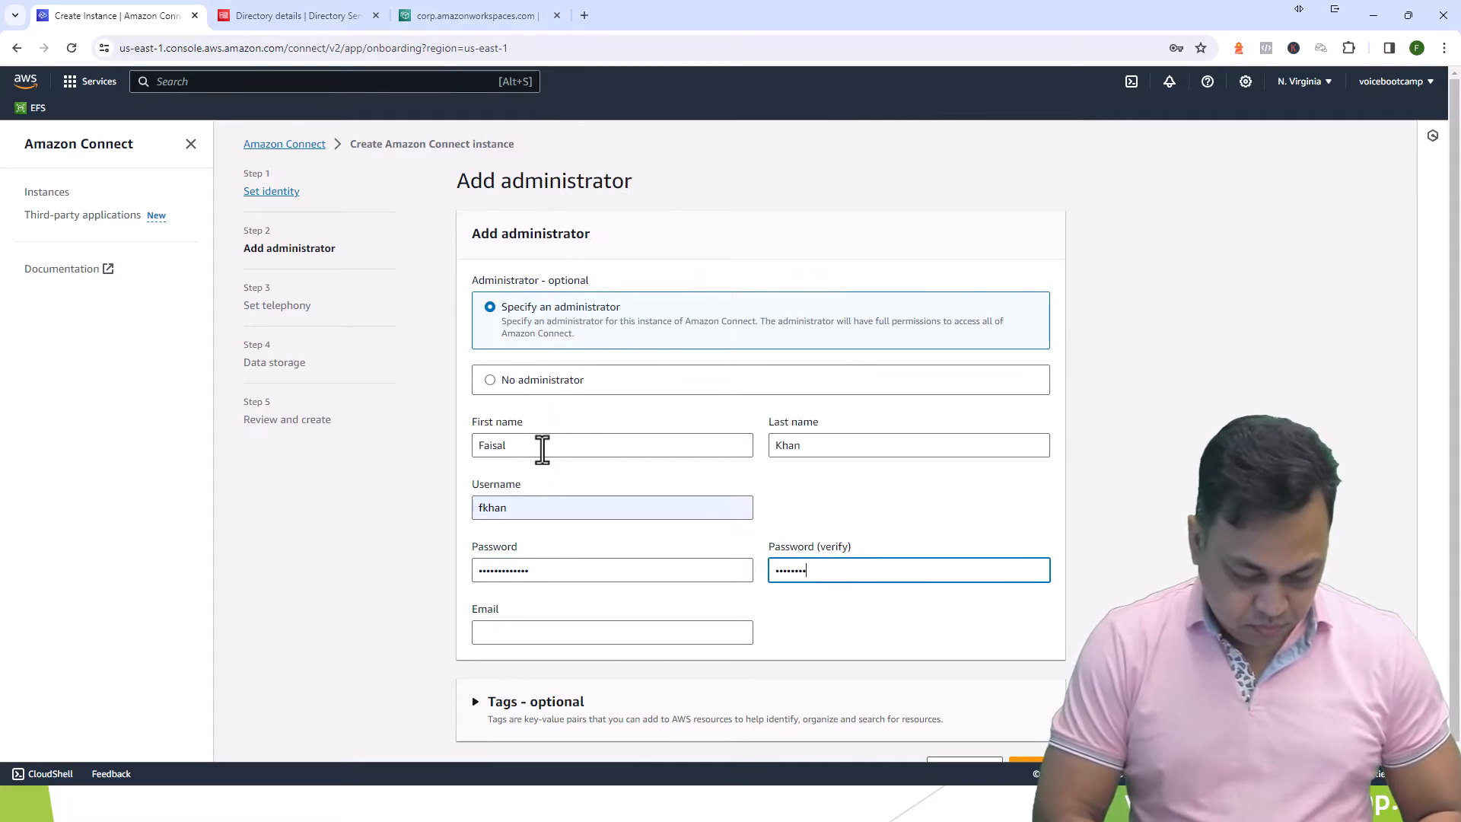
type("•••••")
key("Tab")
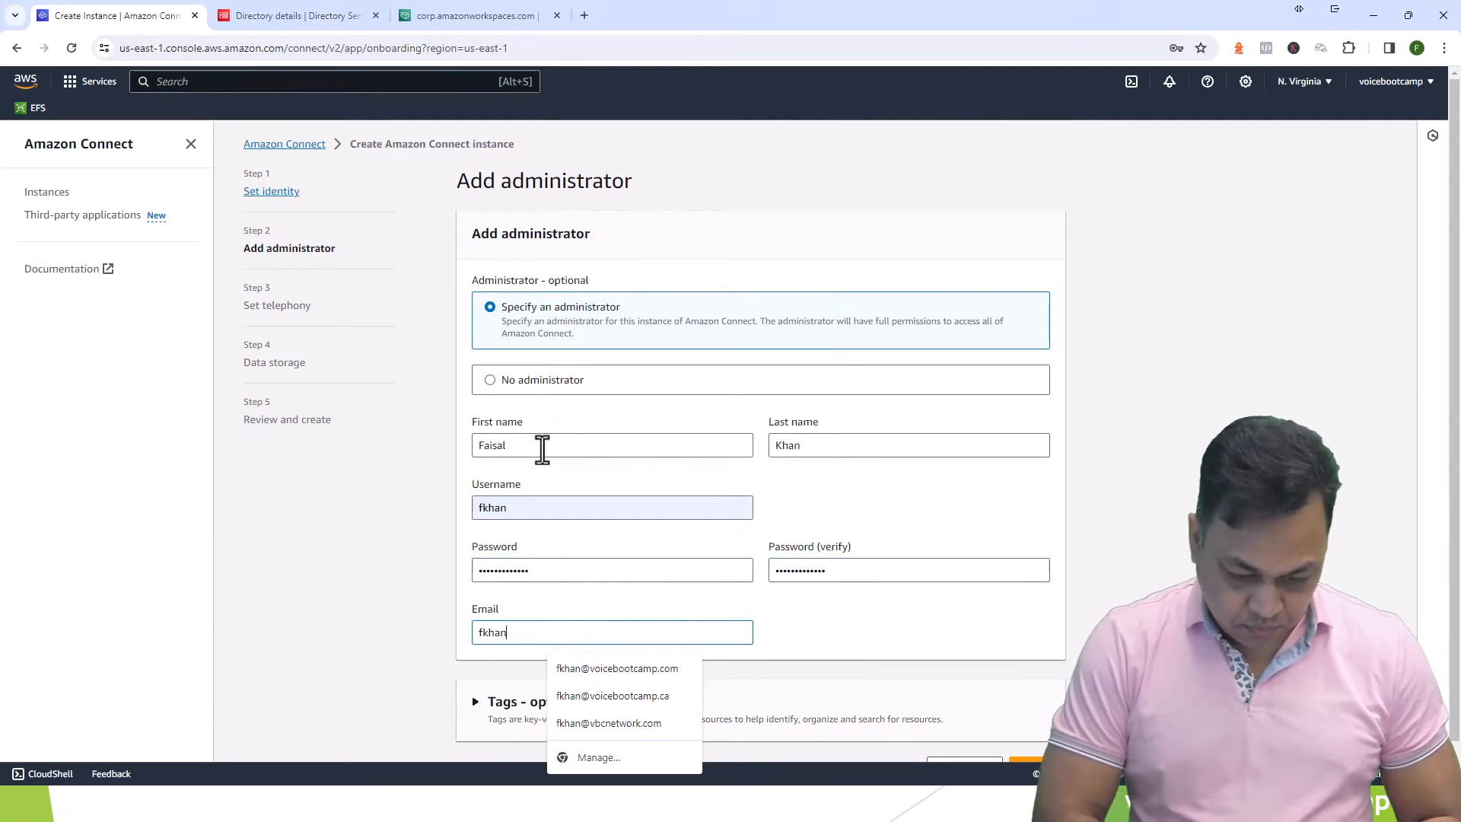
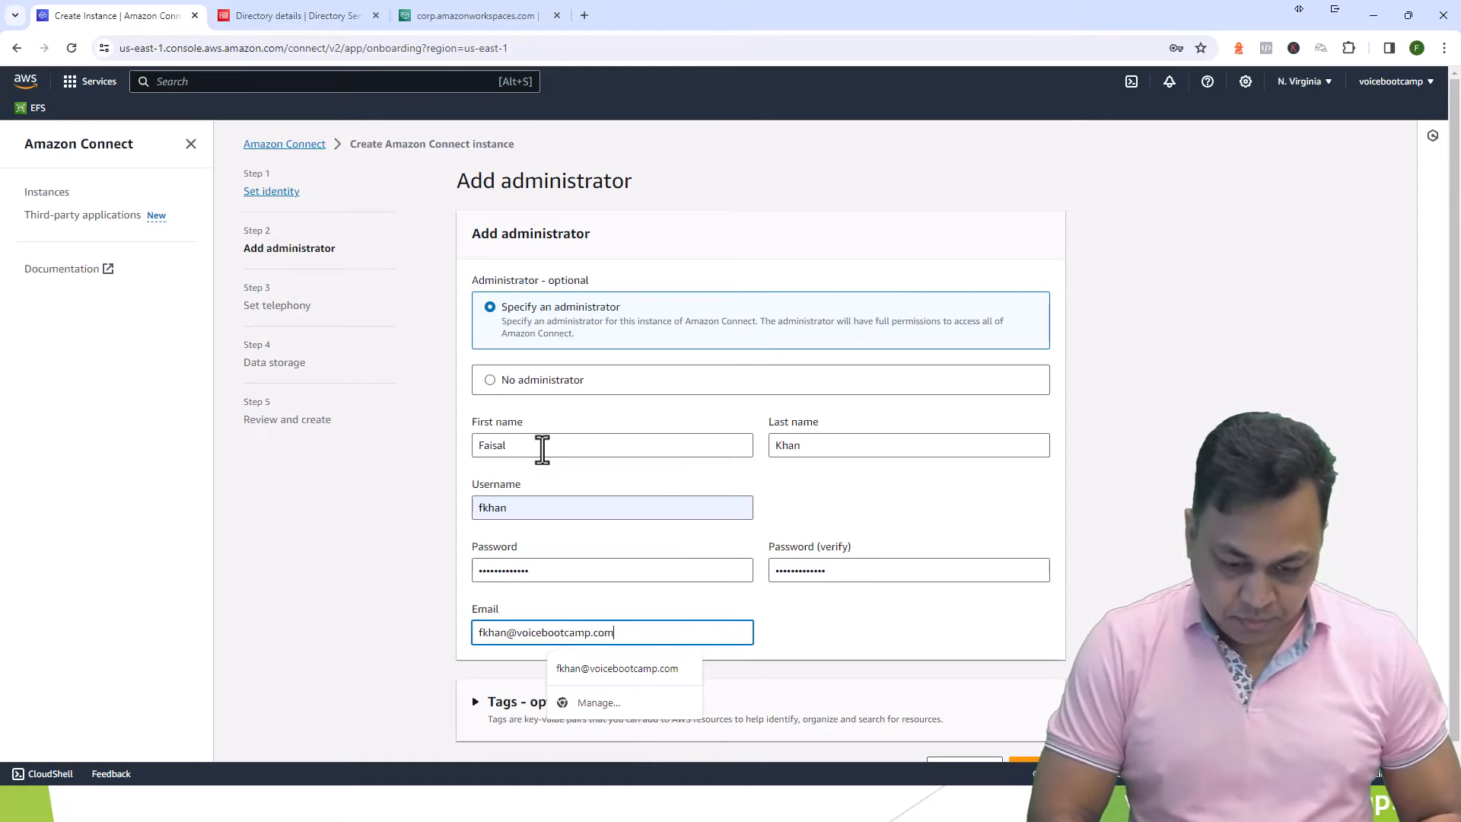
scroll(708, 554, "down", 1)
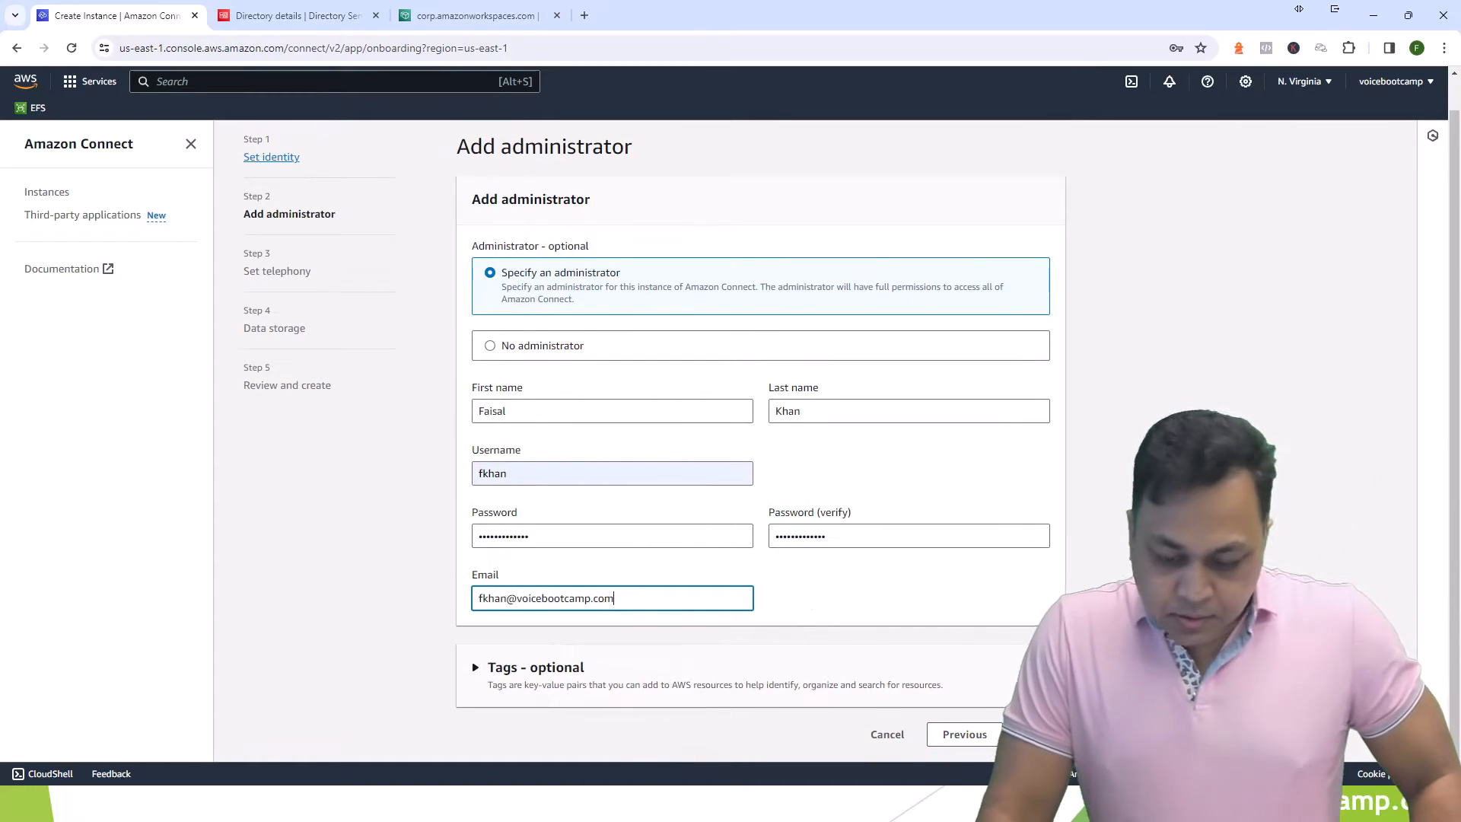
- Accept the telephony and data storage defaults and create the vbcpod instance
left_click(1037, 734)
left_click(1026, 375)
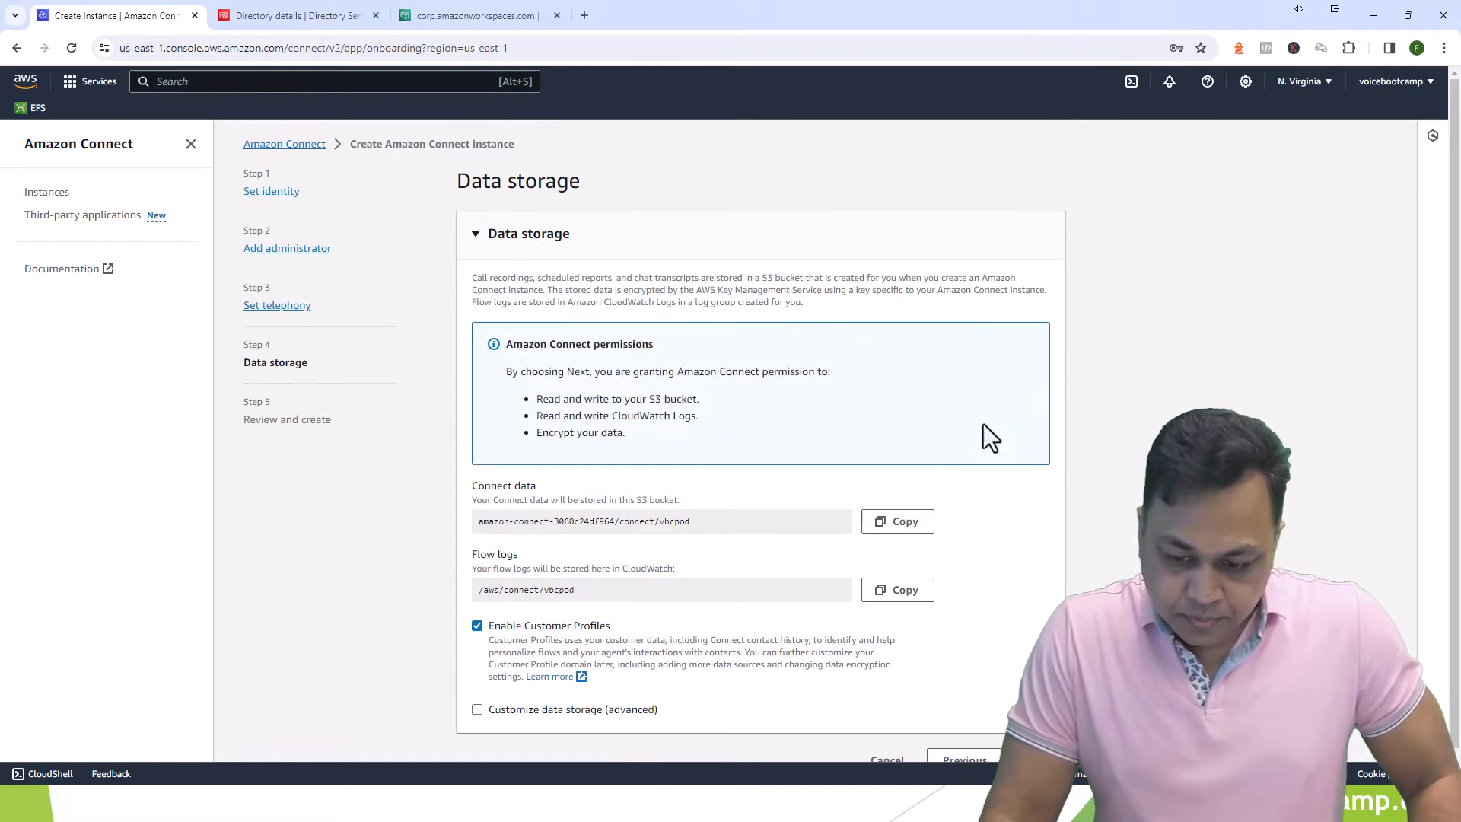
scroll(700, 578, "down", 1)
left_click(1008, 734)
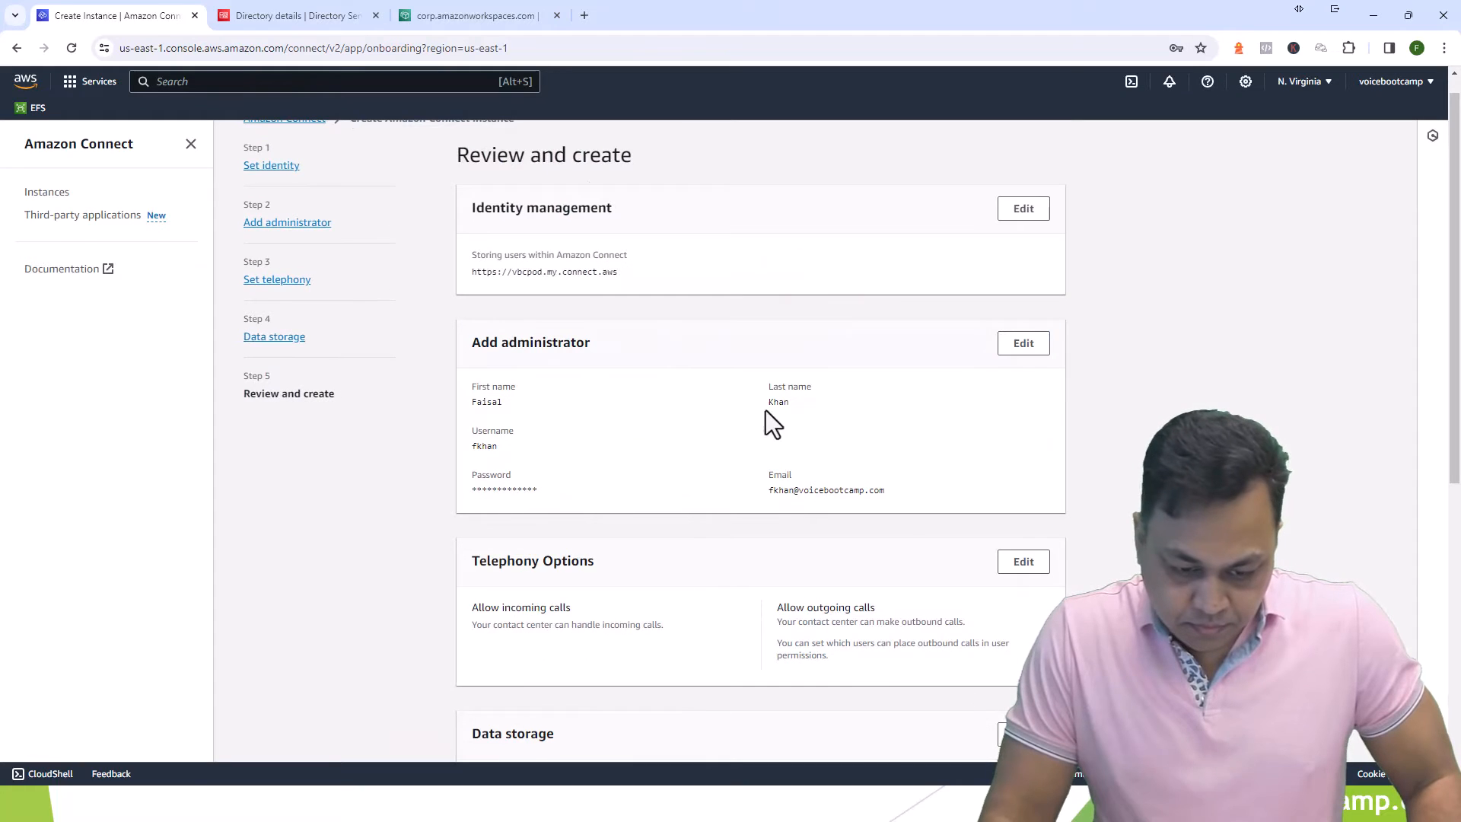
scroll(773, 420, "down", 7)
left_click(981, 734)
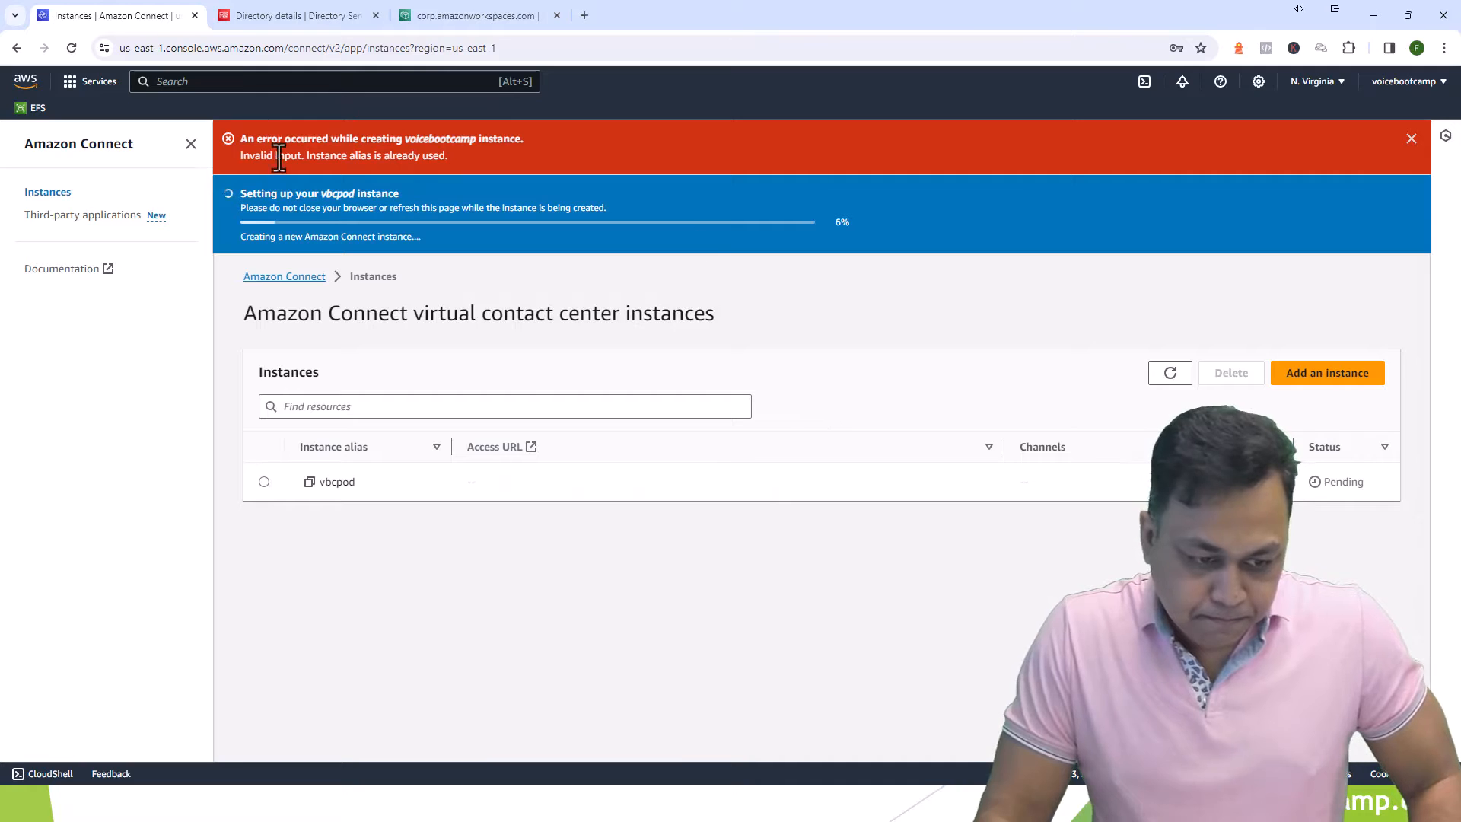
- Dismiss the red creation error banner and wait until vbcpod shows Active
left_click_drag(238, 192, 404, 192)
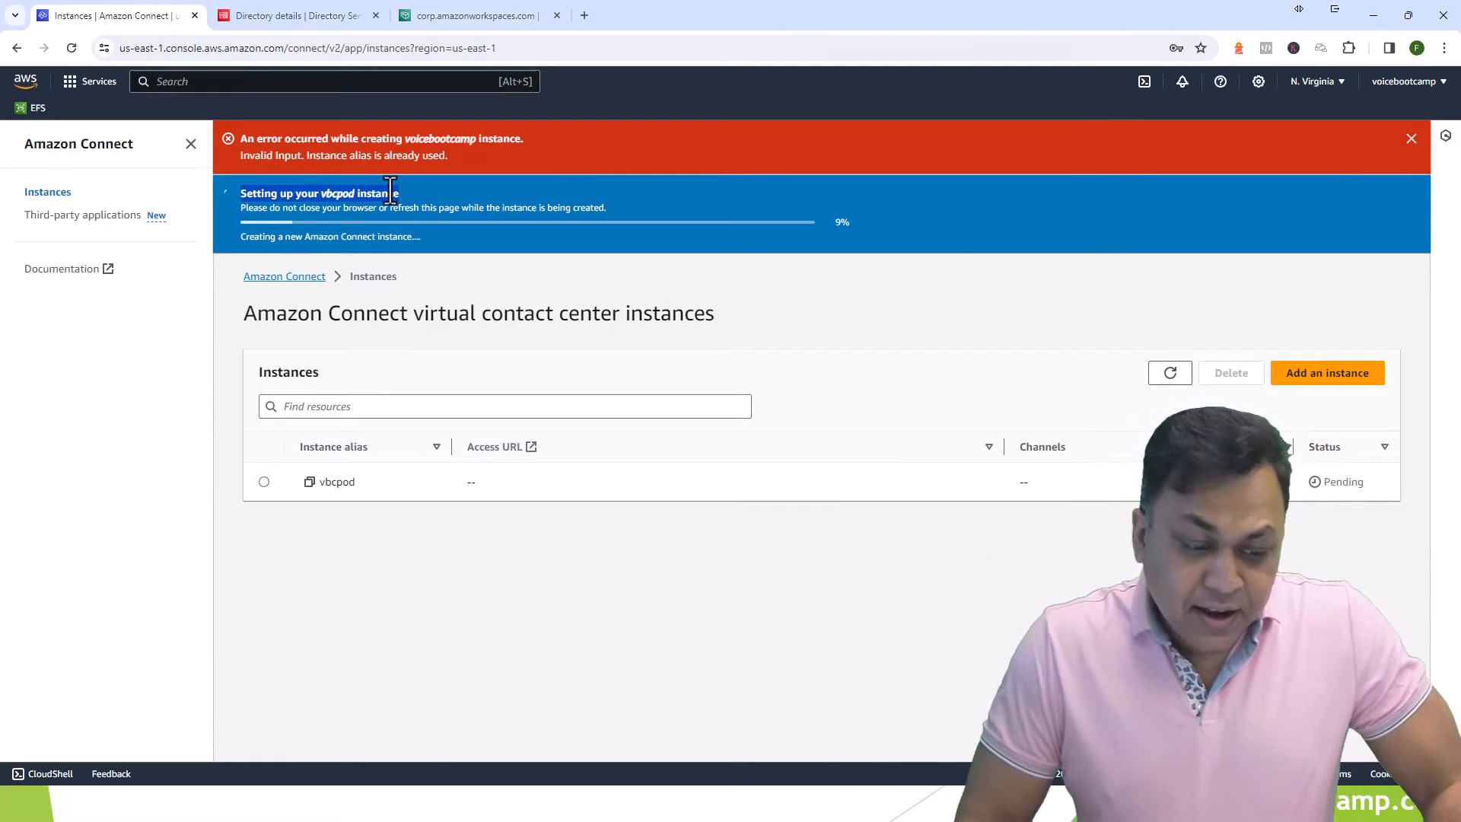
left_click(1411, 140)
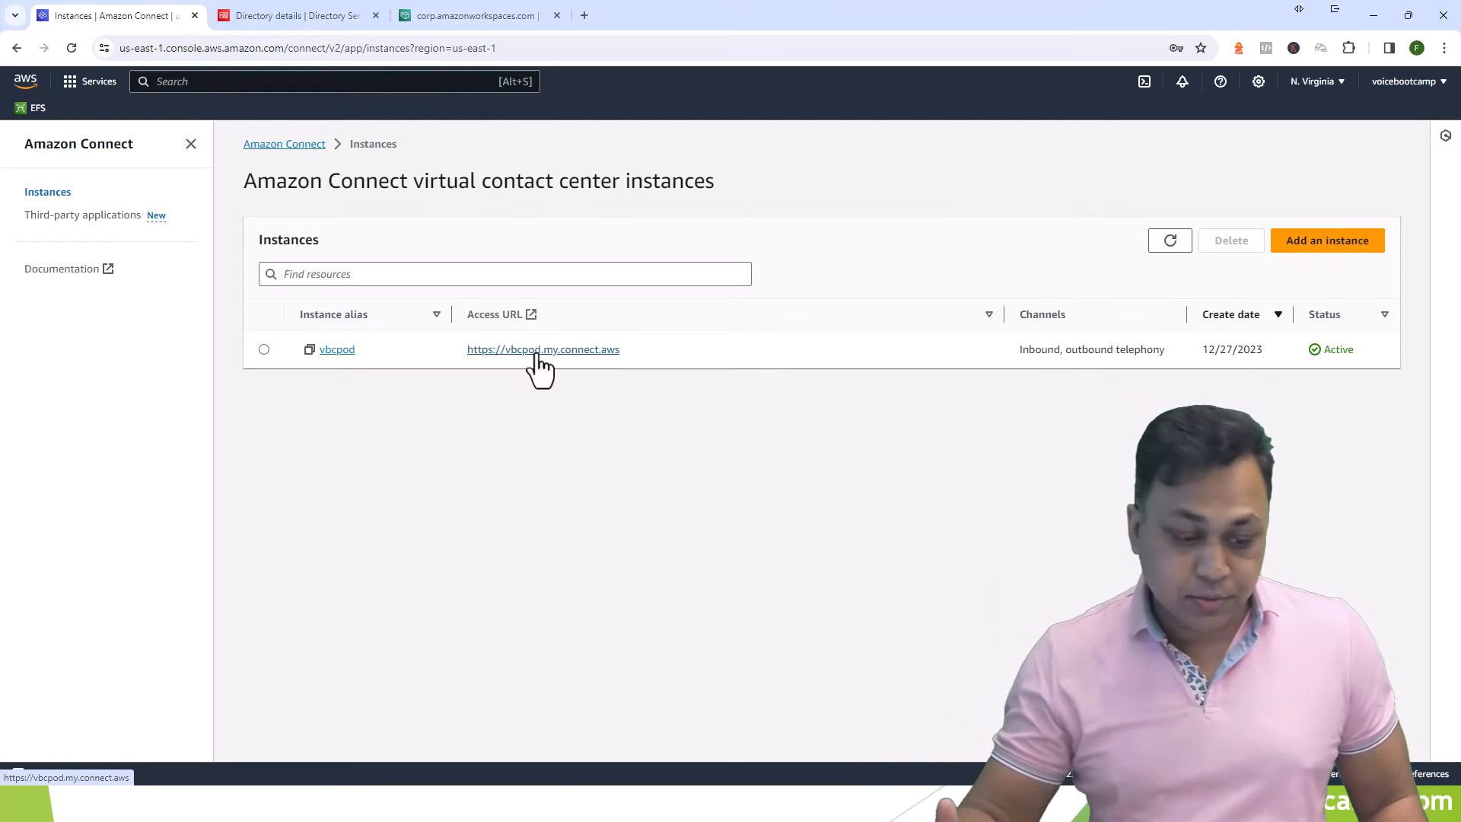
left_click_drag(298, 316, 372, 319)
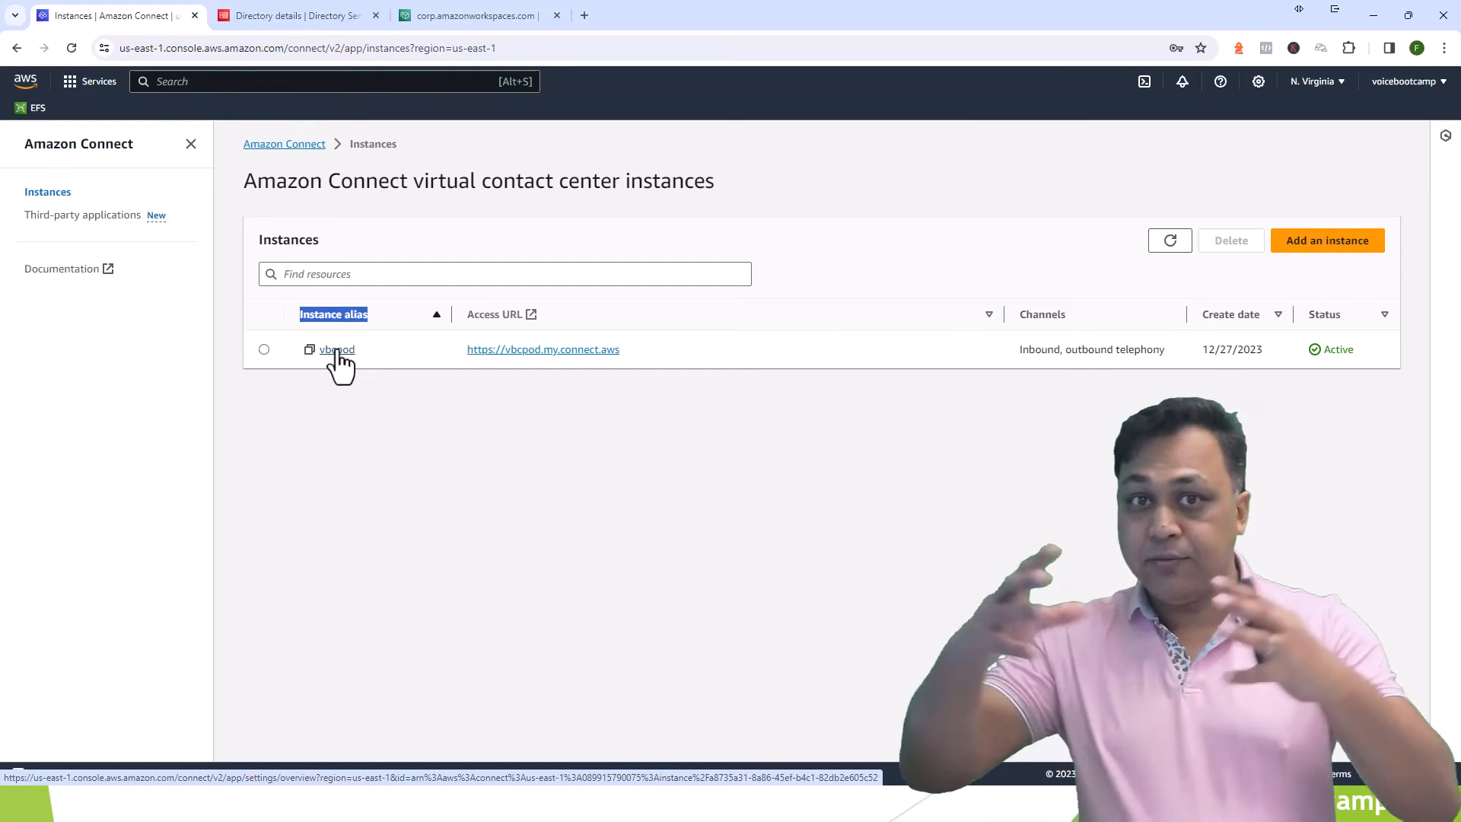
- Enable outbound campaigns for vbcpod encrypted with the existing vbc KMS key, and save
left_click(332, 350)
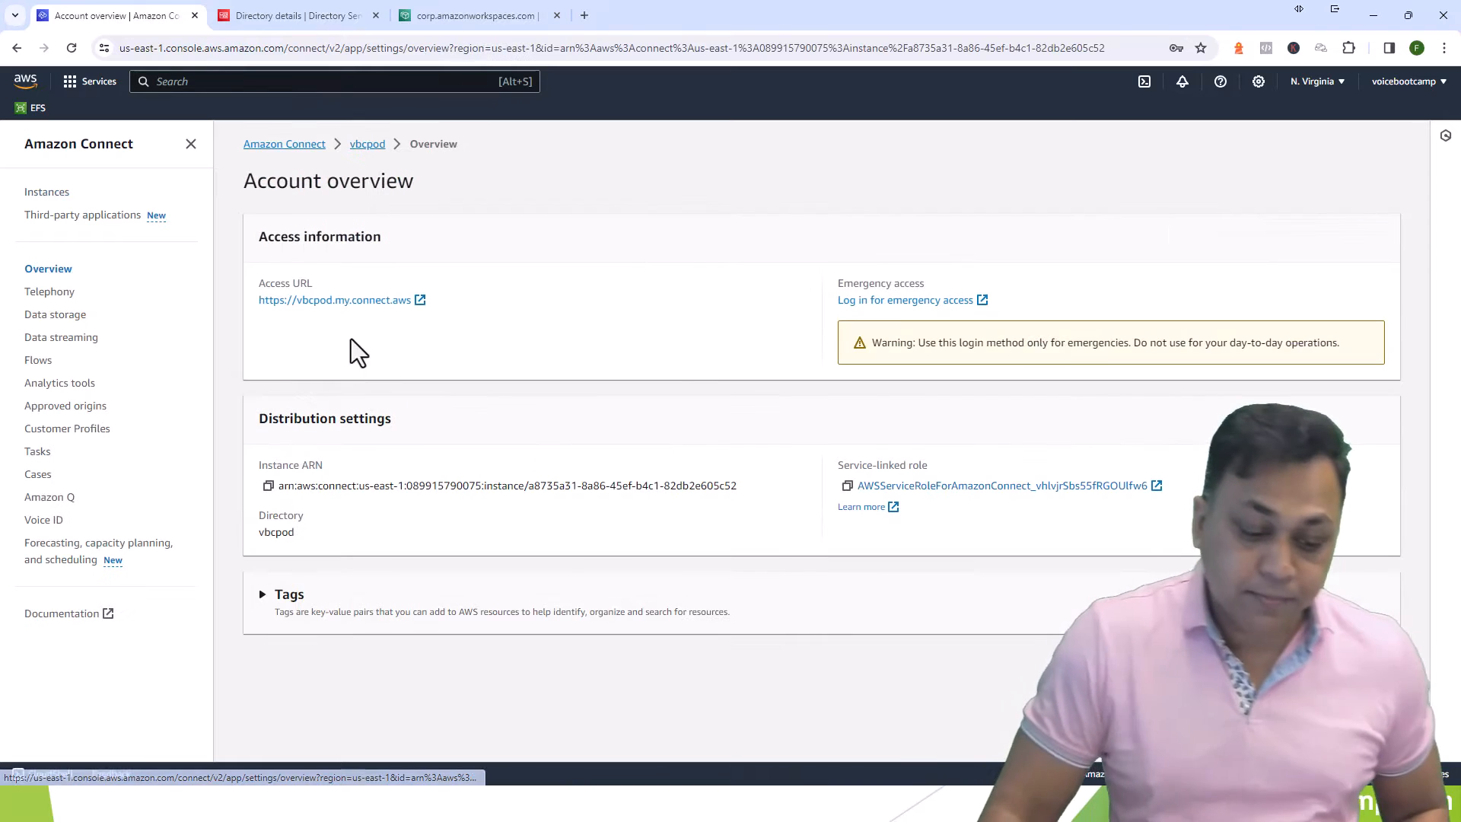
left_click(51, 292)
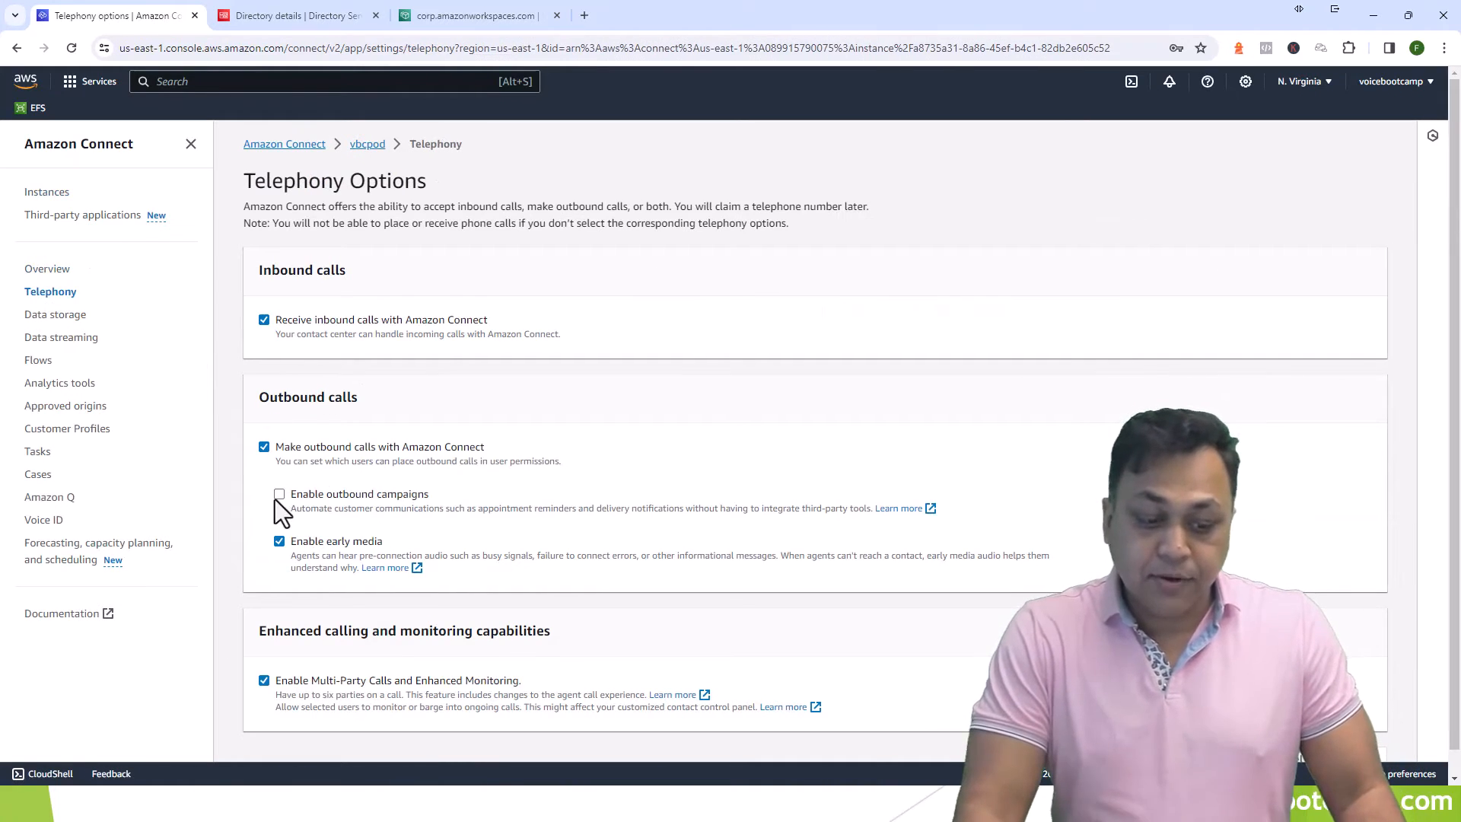
left_click(279, 495)
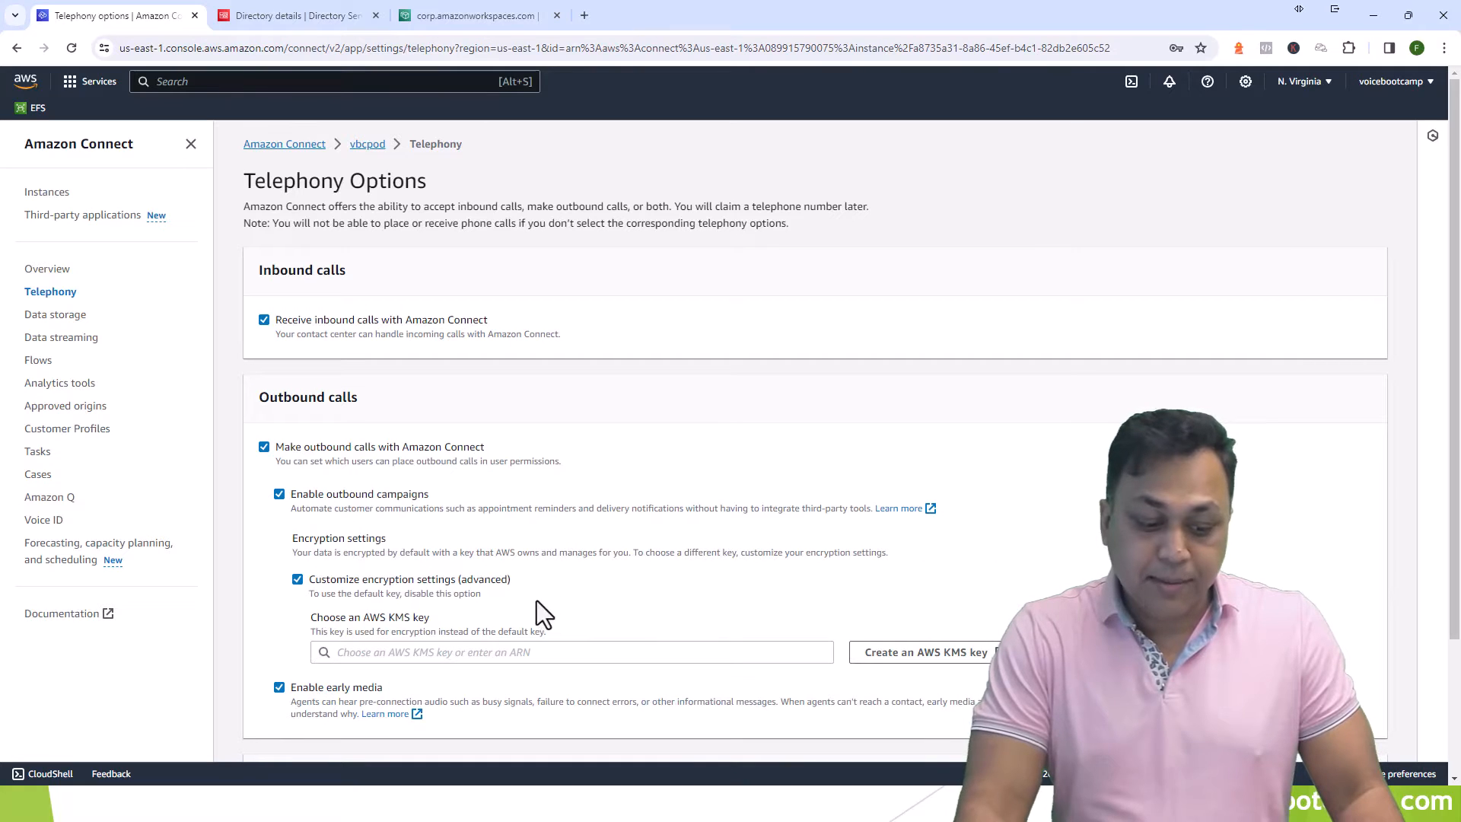
left_click(408, 652)
left_click(365, 683)
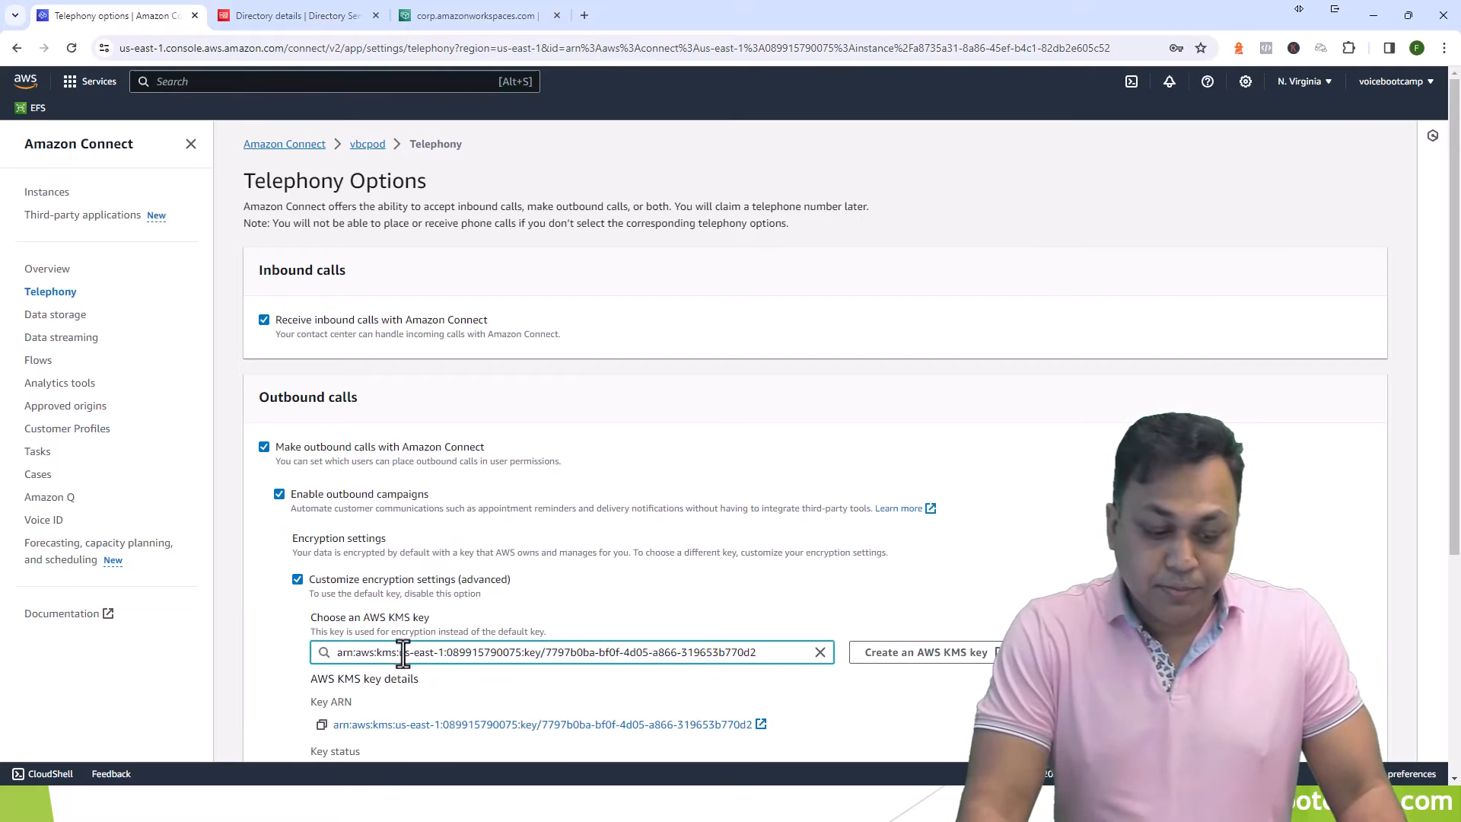
scroll(532, 647, "down", 1)
scroll(533, 636, "down", 3)
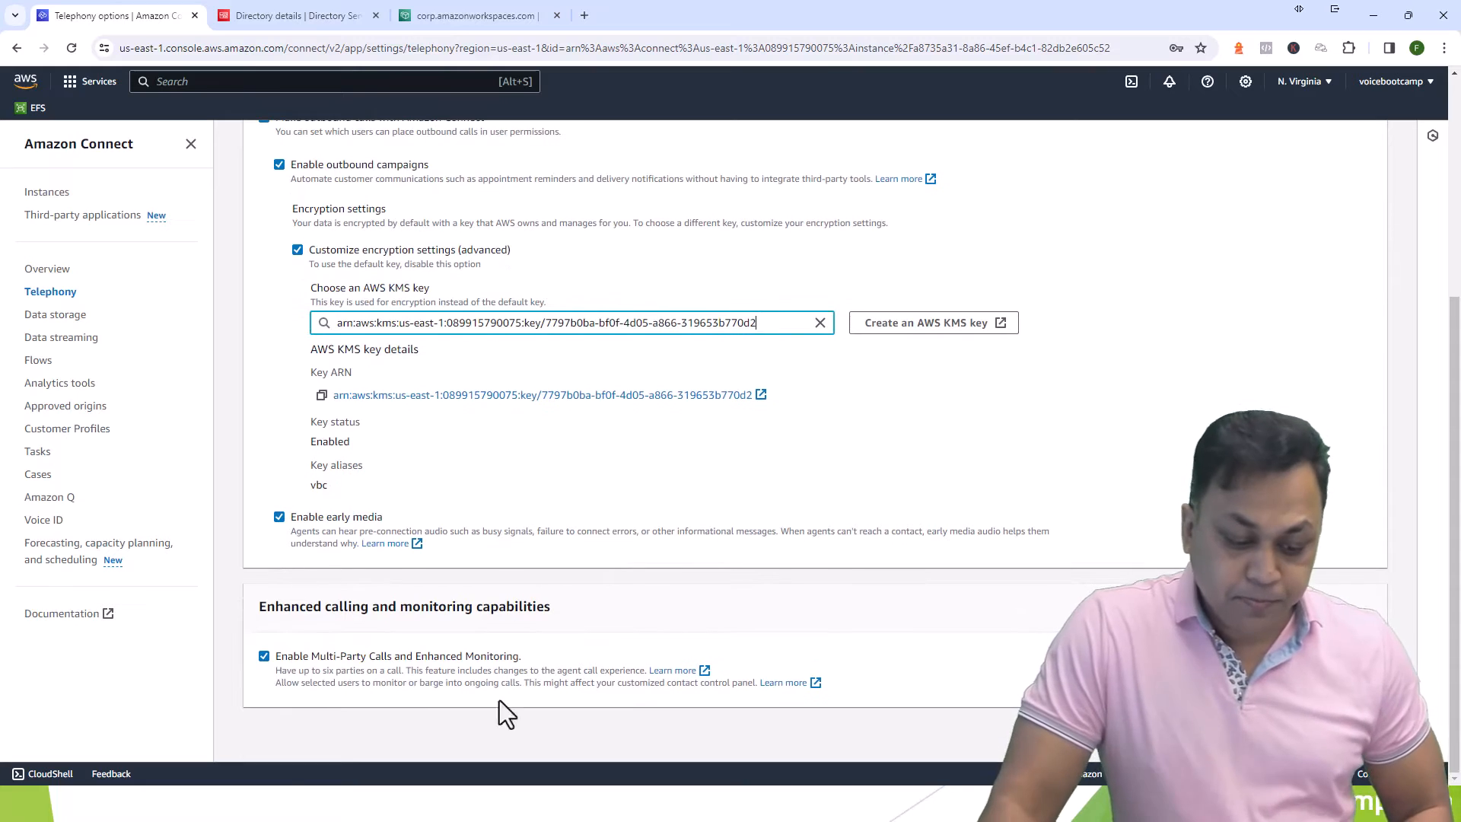
left_click(1360, 735)
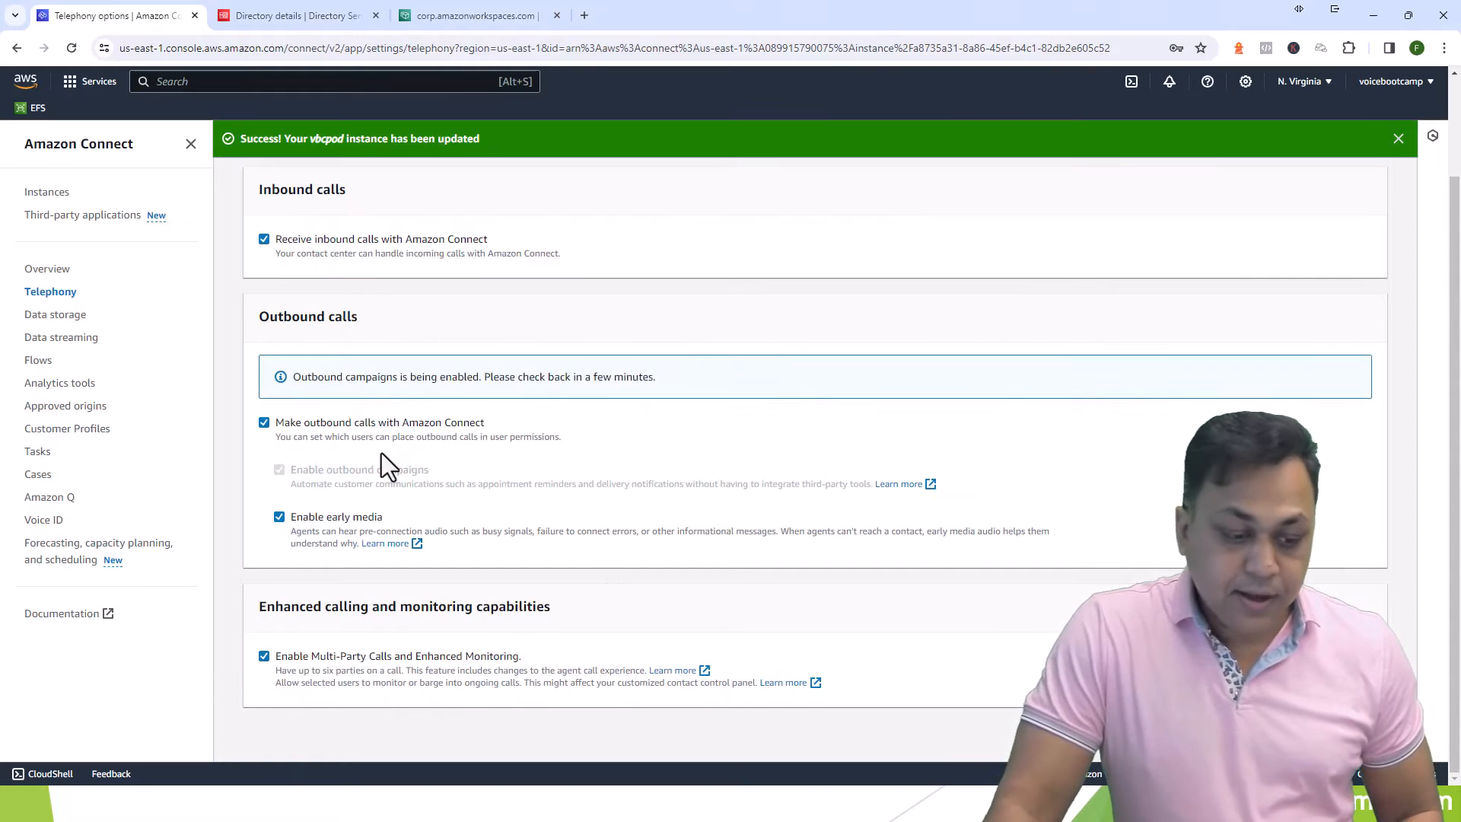
left_click(65, 322)
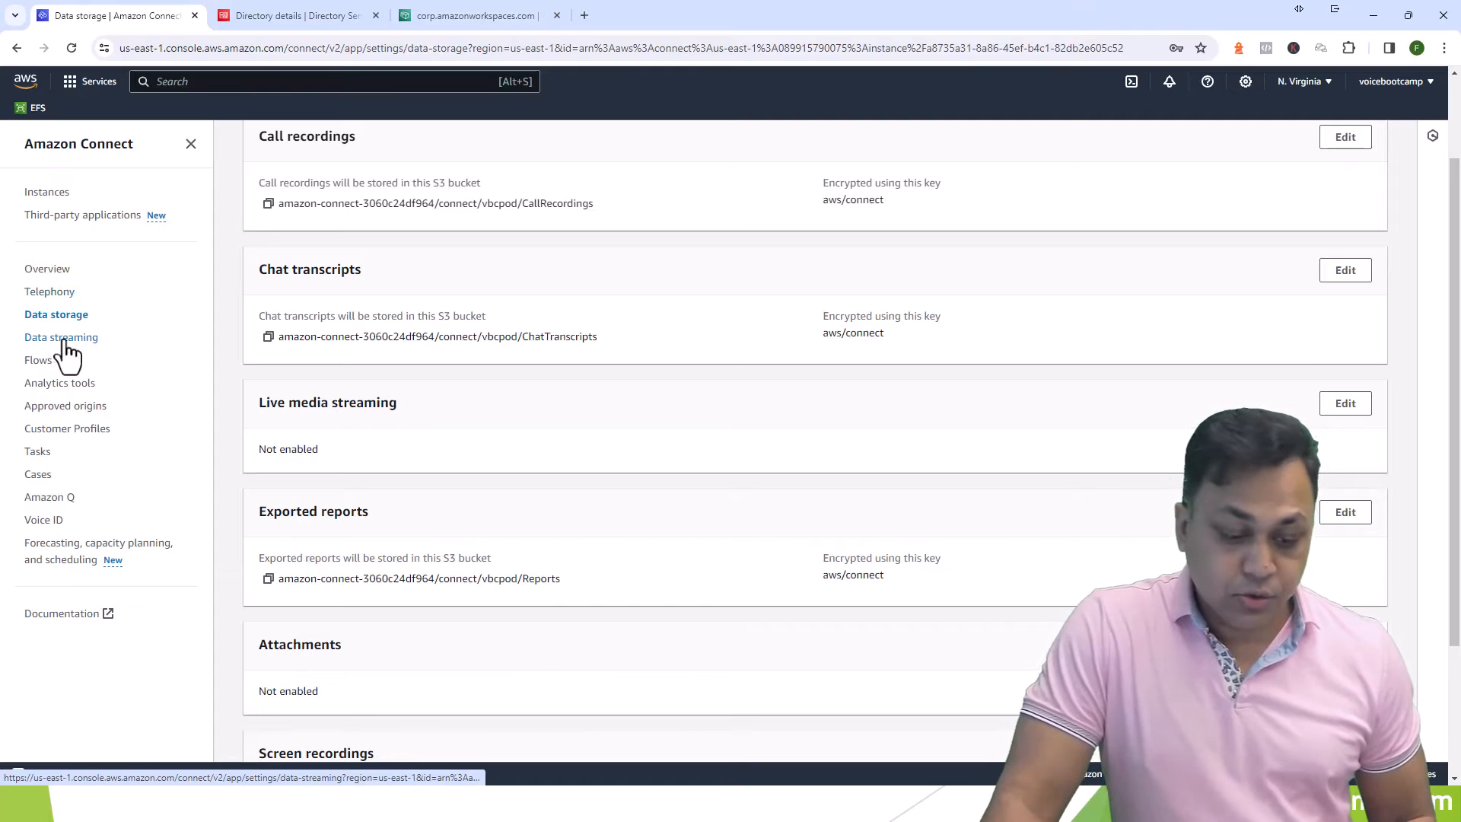
- Review the Data streaming, Flows, Analytics tools and Customer Profiles settings pages
left_click(66, 340)
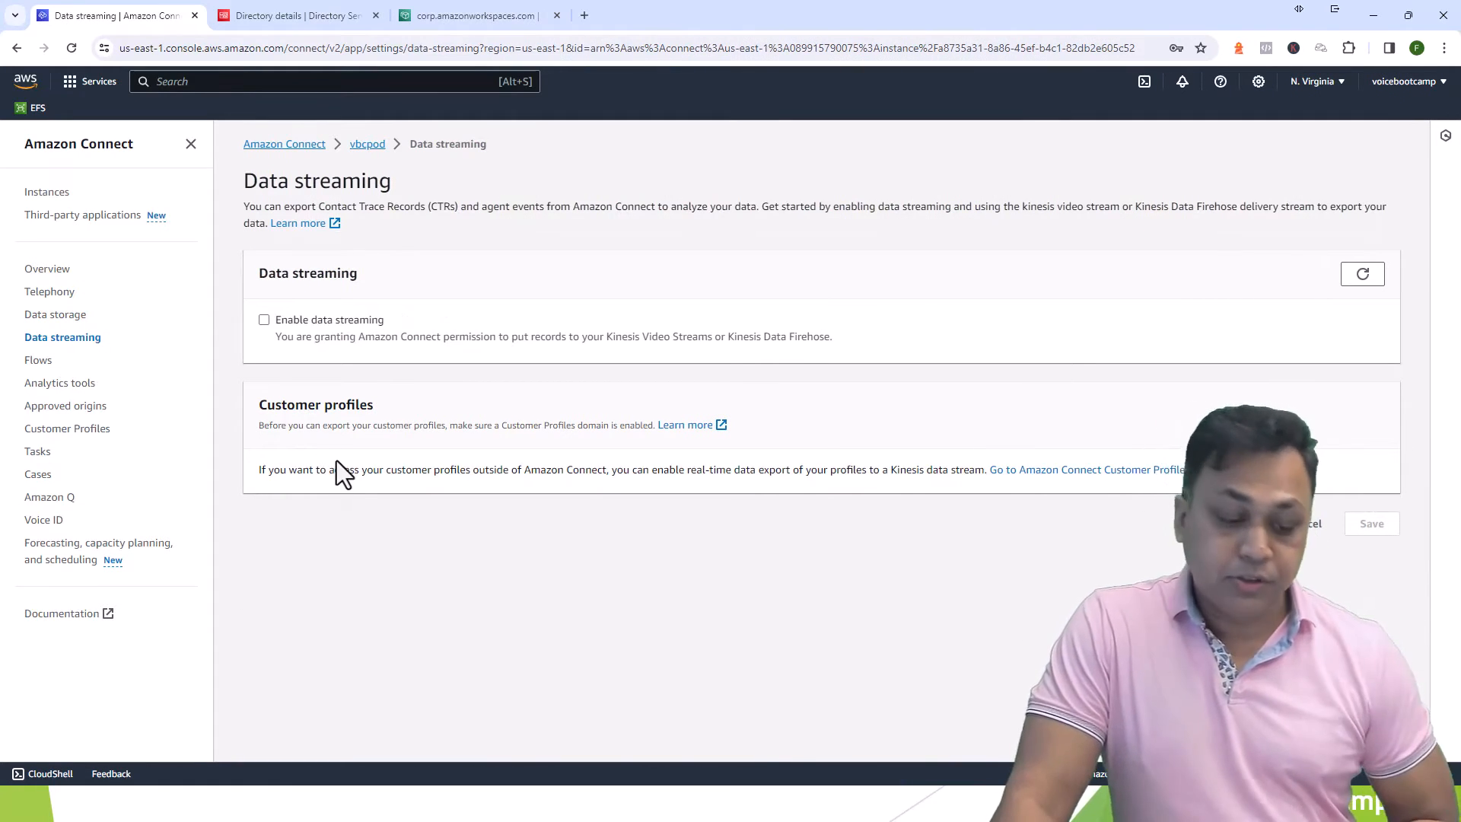
left_click(35, 363)
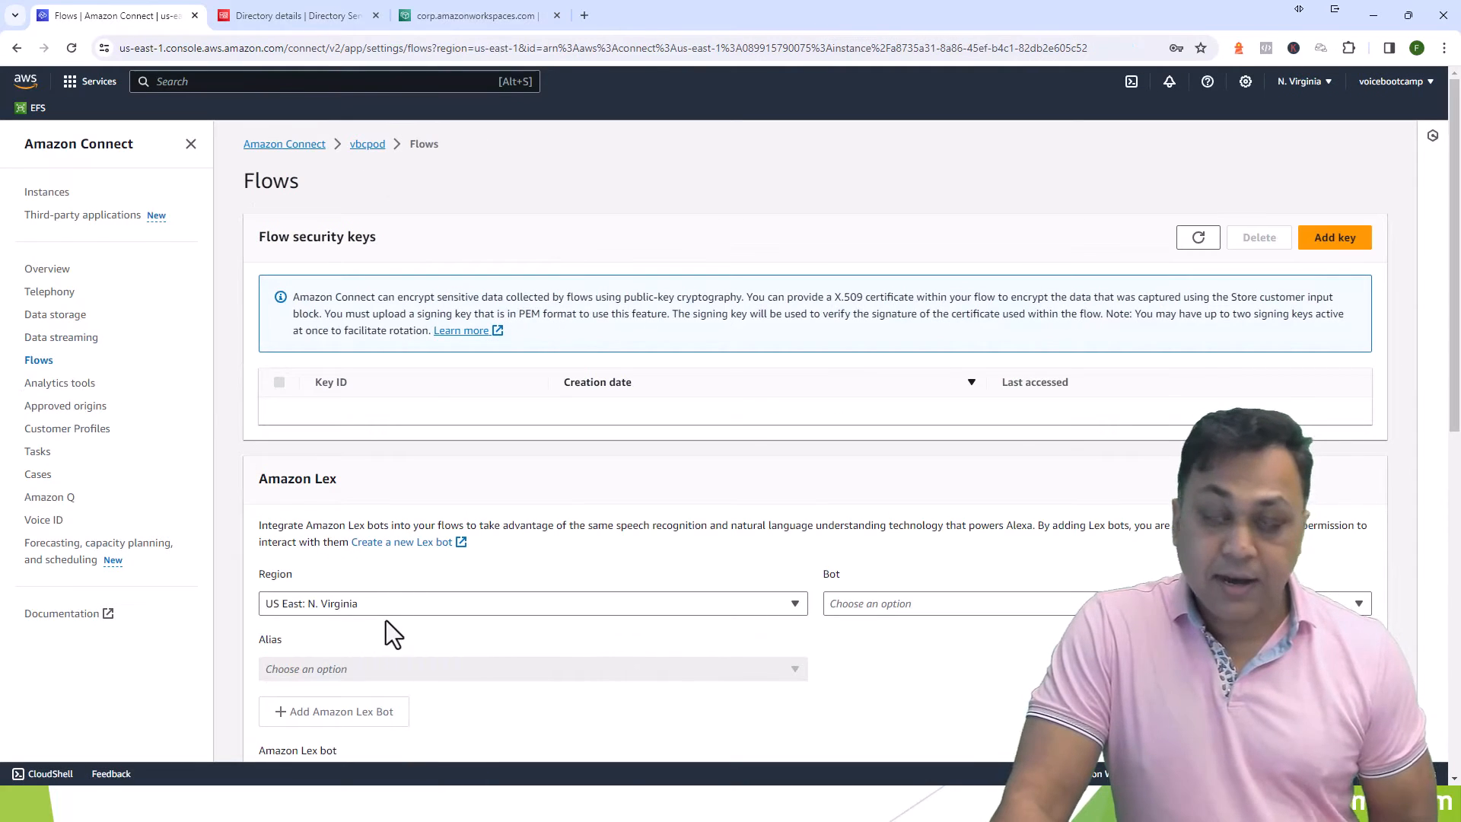
left_click(70, 384)
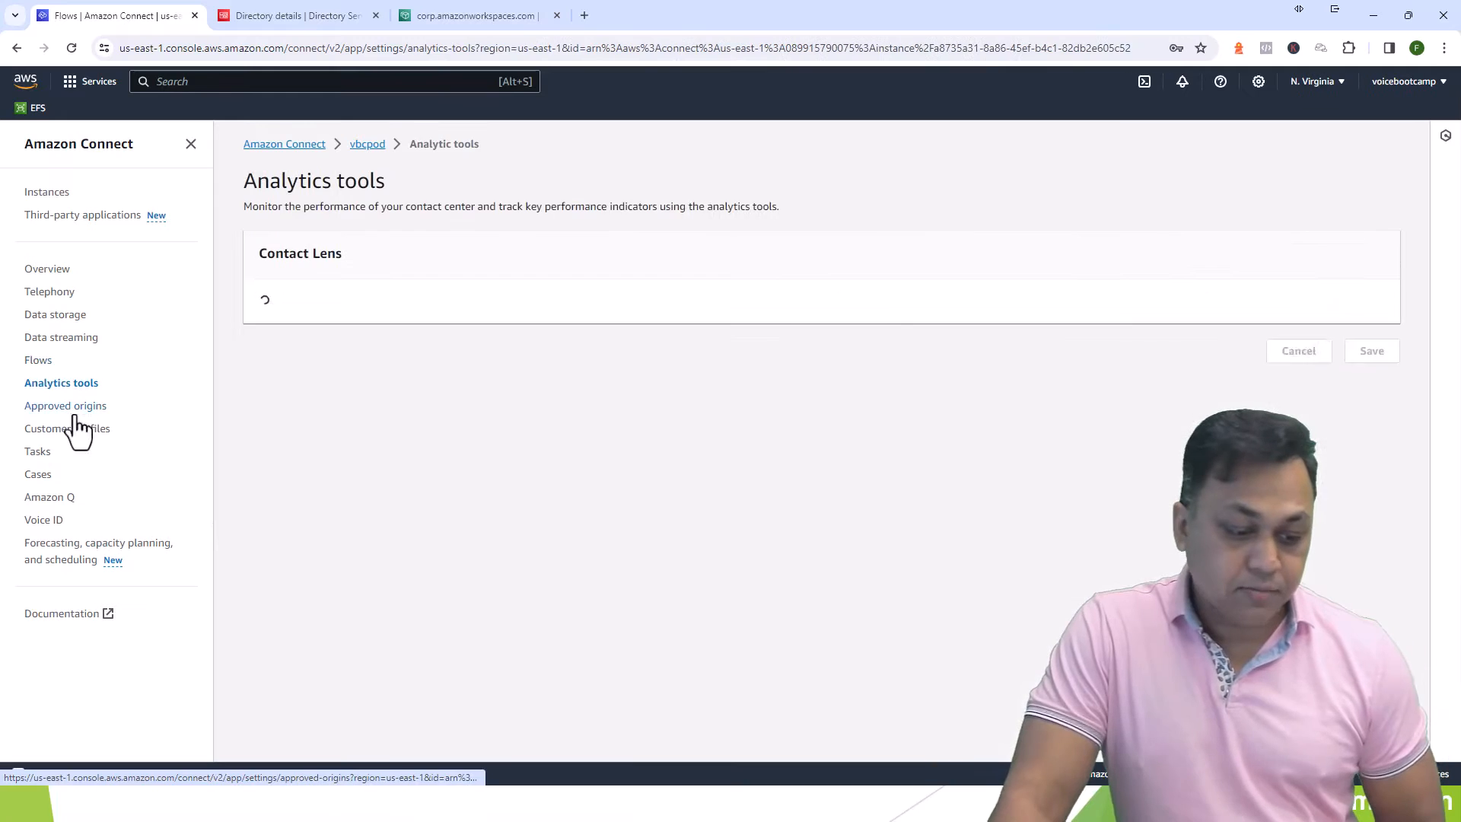
left_click(69, 428)
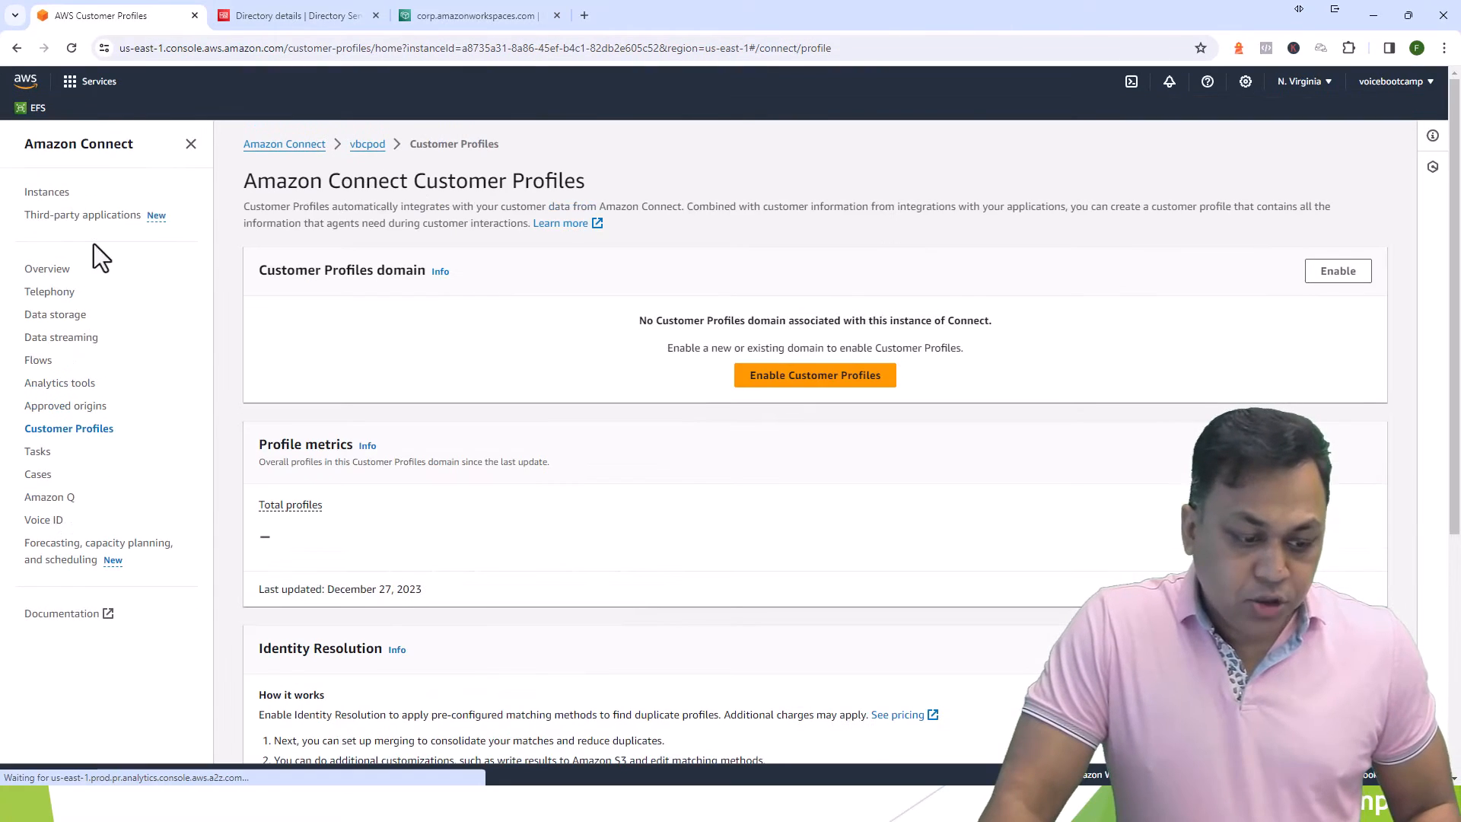
- Open the vbcpod instance's access URL and sign in as the administrator
left_click(312, 163)
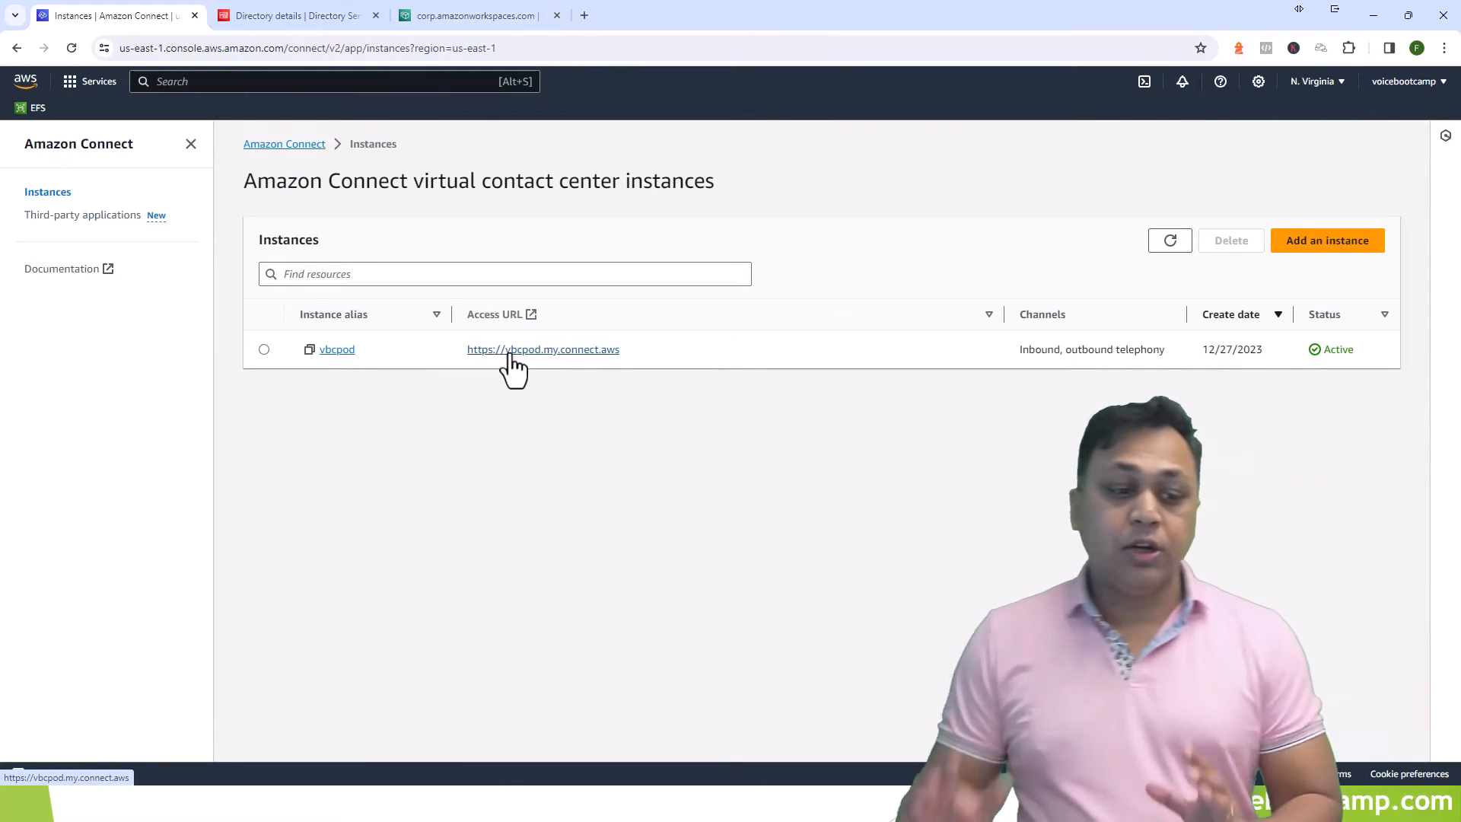
left_click(510, 355)
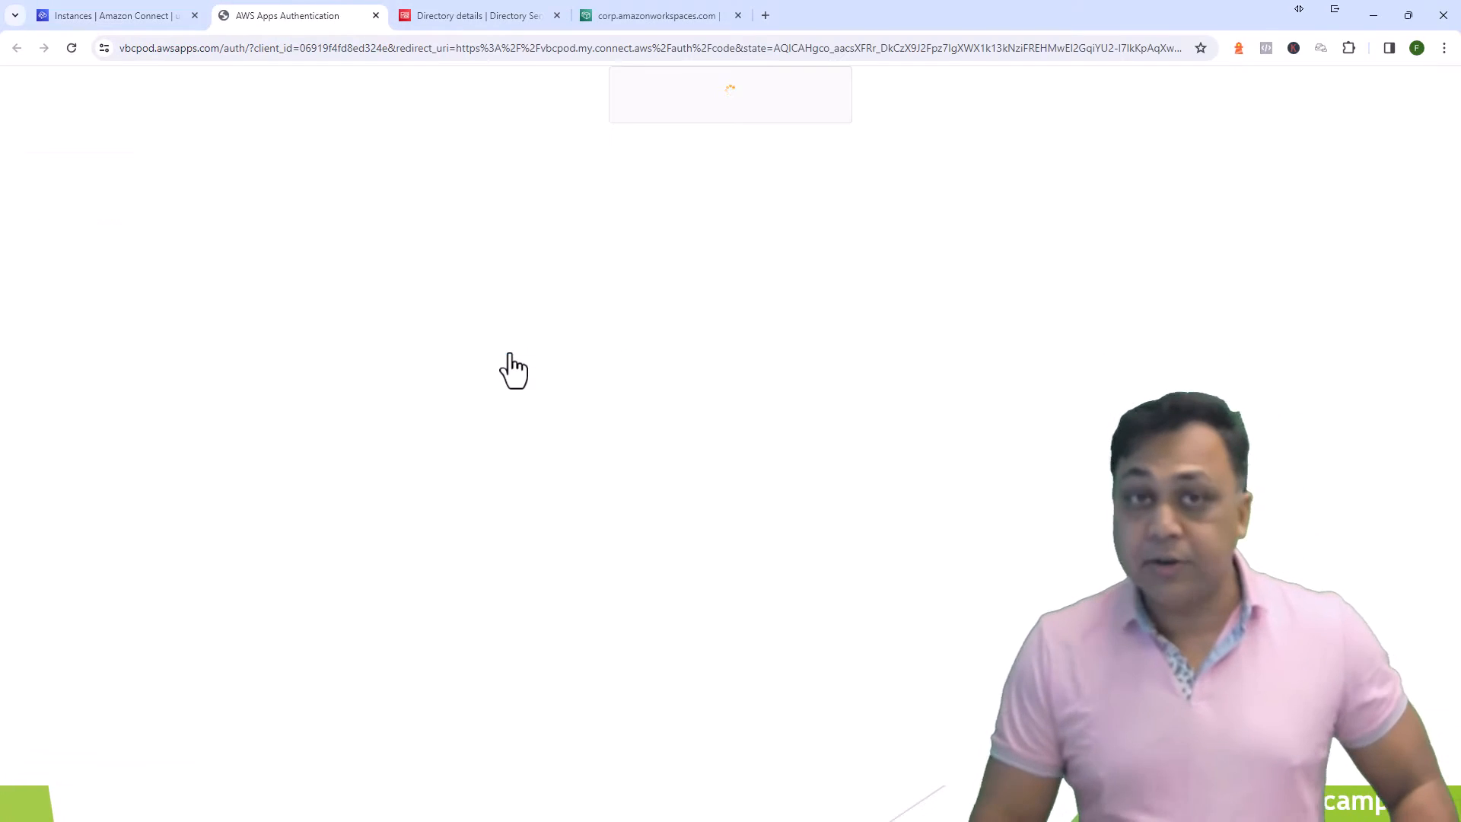
left_click(731, 519)
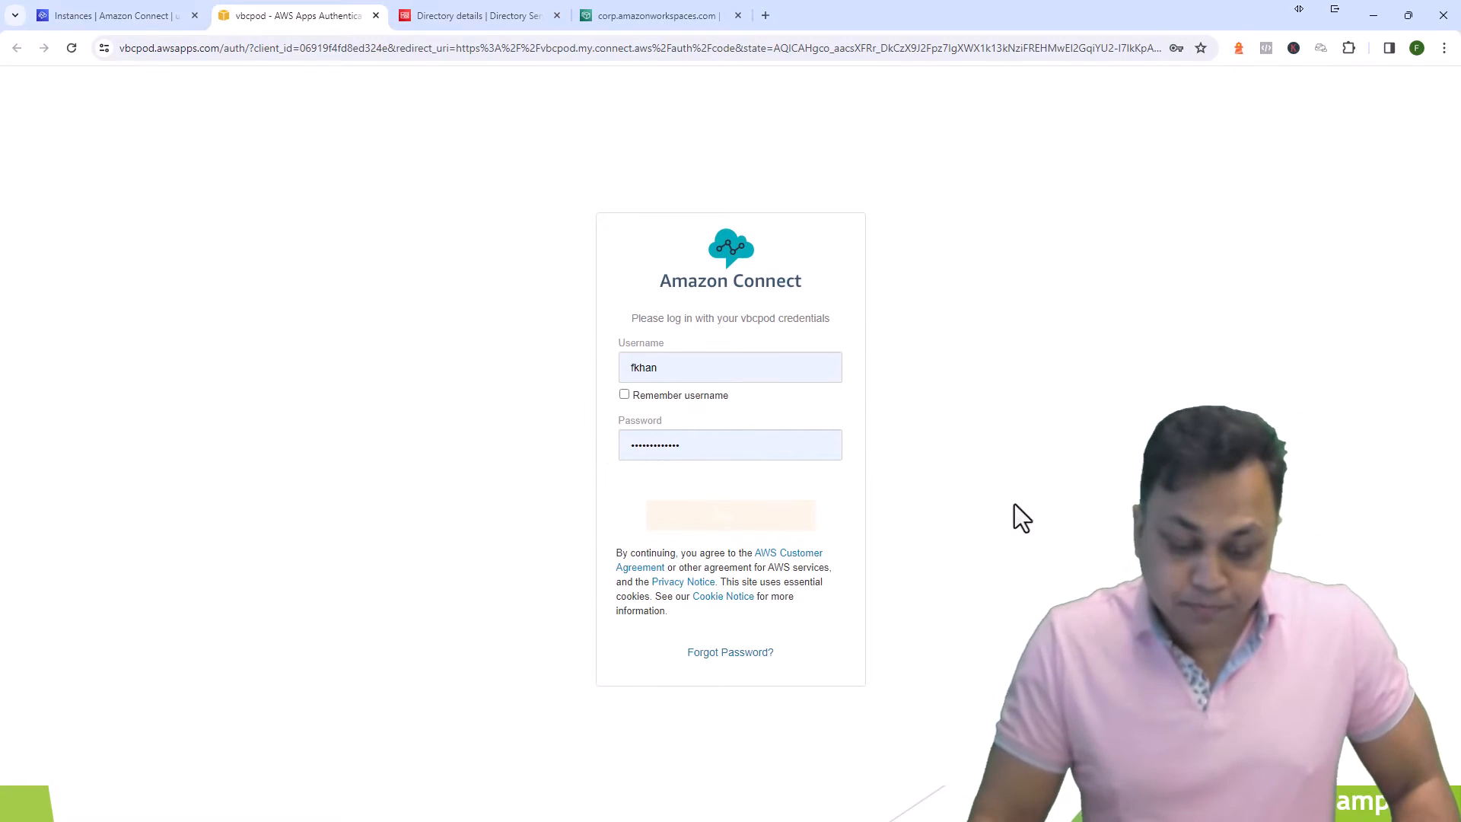